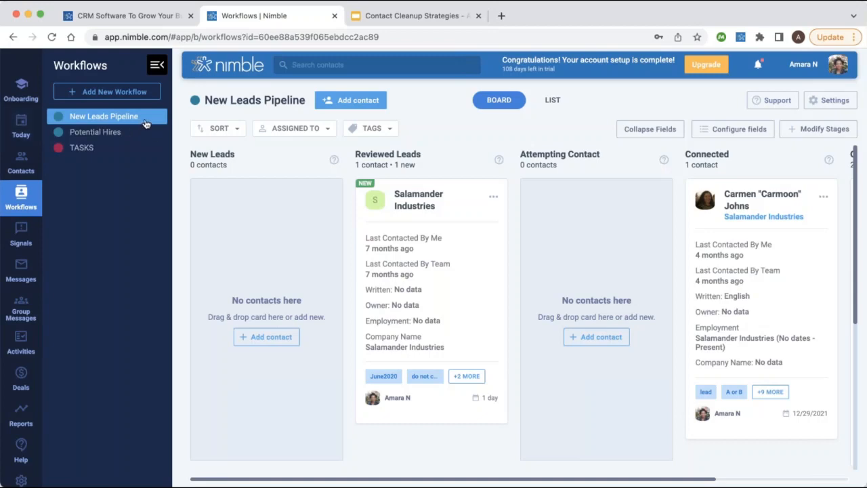
scroll(339, 217, "right", 3)
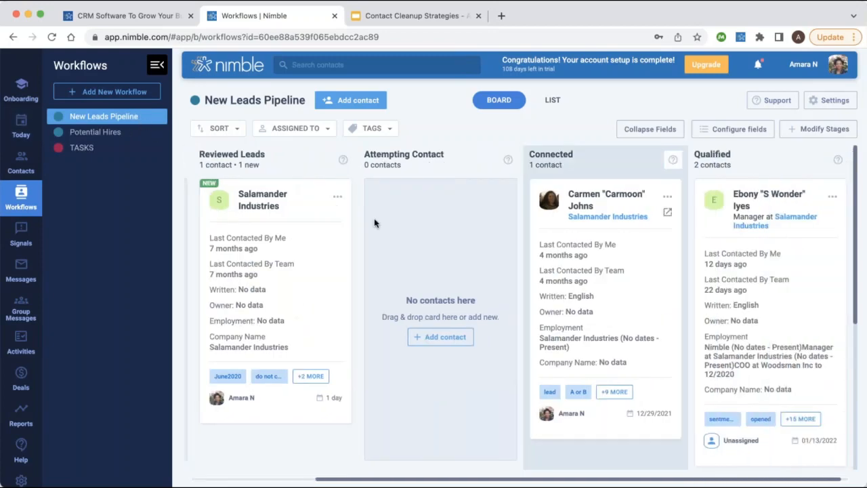
scroll(366, 210, "left", 3)
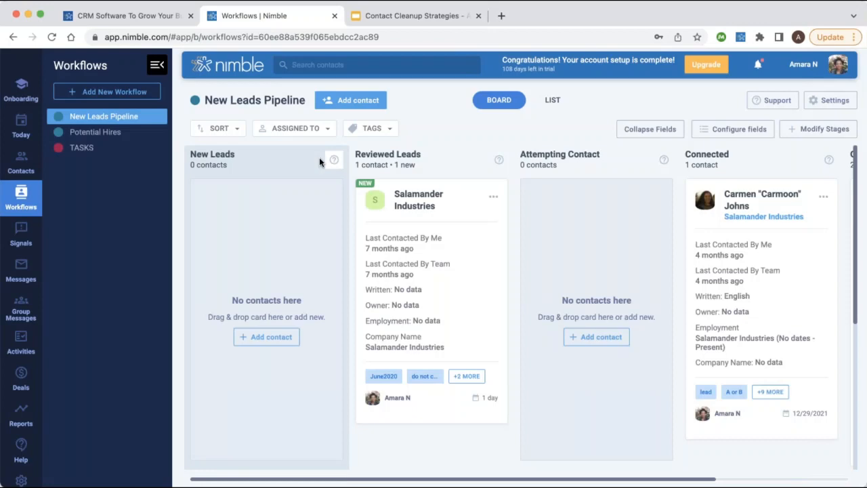
left_click(333, 159)
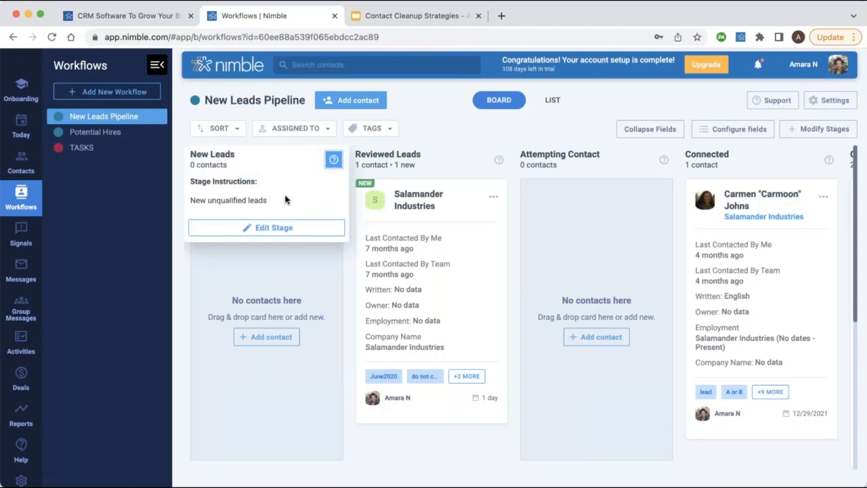
left_click(498, 159)
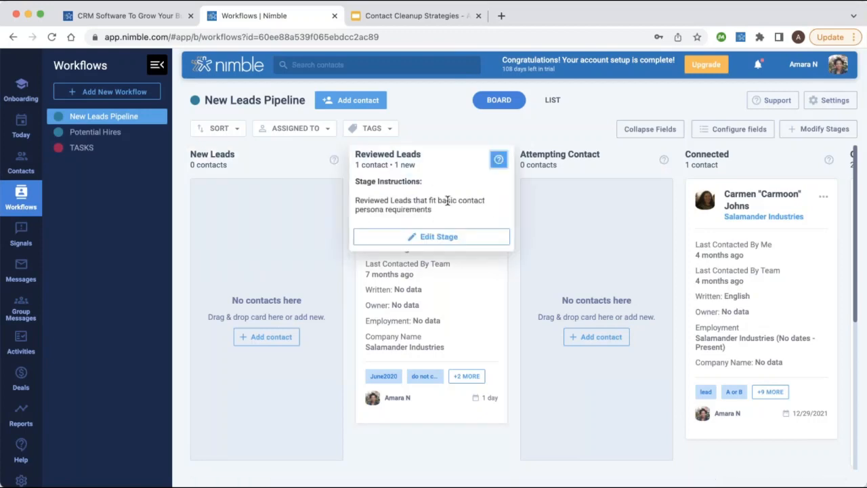
left_click(570, 180)
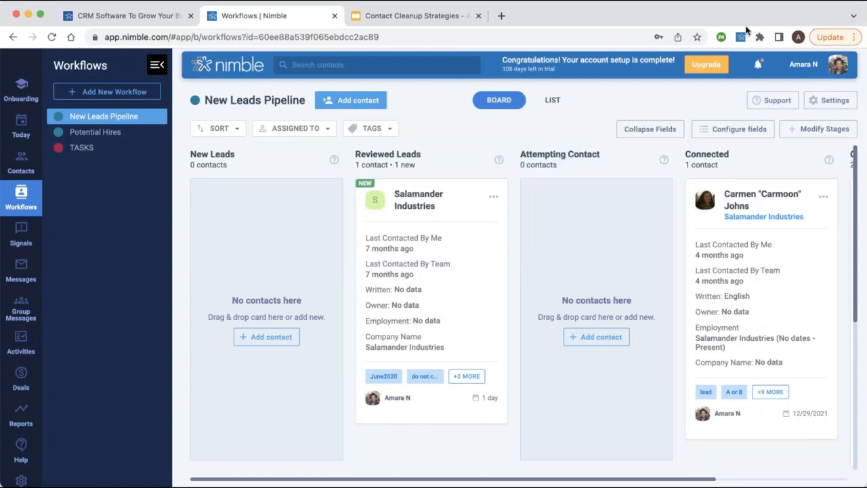
left_click(663, 159)
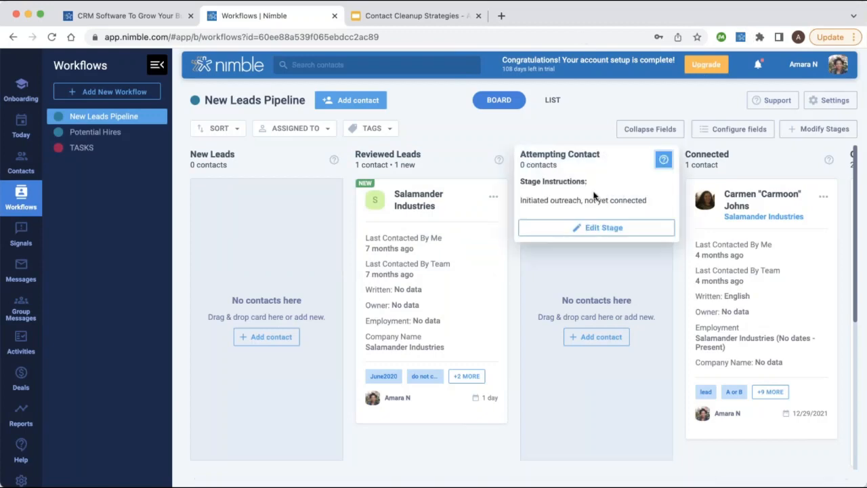
left_click(810, 171)
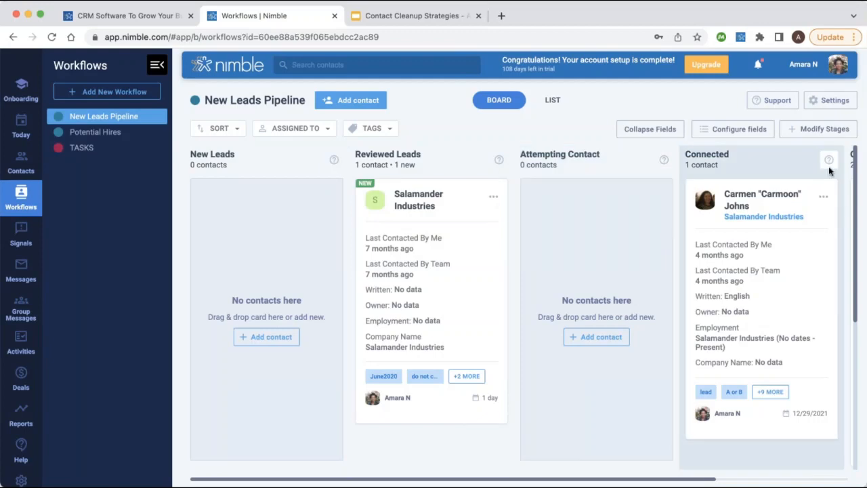
left_click(828, 160)
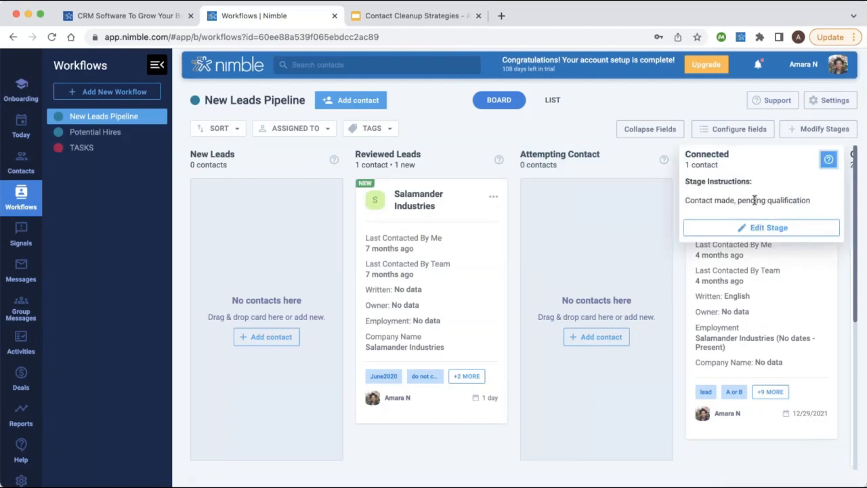
left_click(828, 160)
left_click(827, 160)
scroll(600, 300, "right", 5)
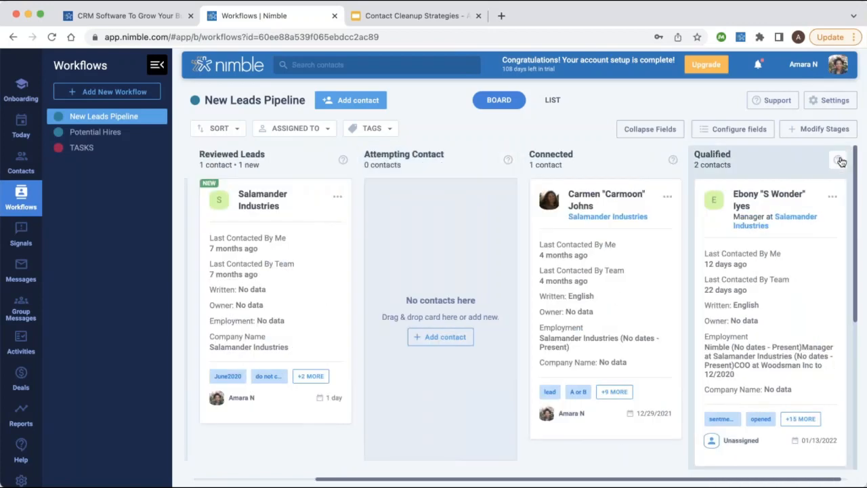
left_click(840, 161)
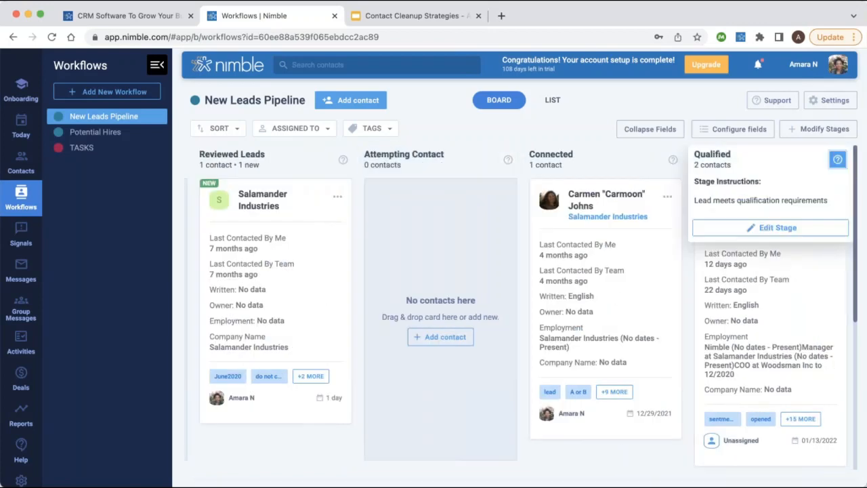
left_click(838, 160)
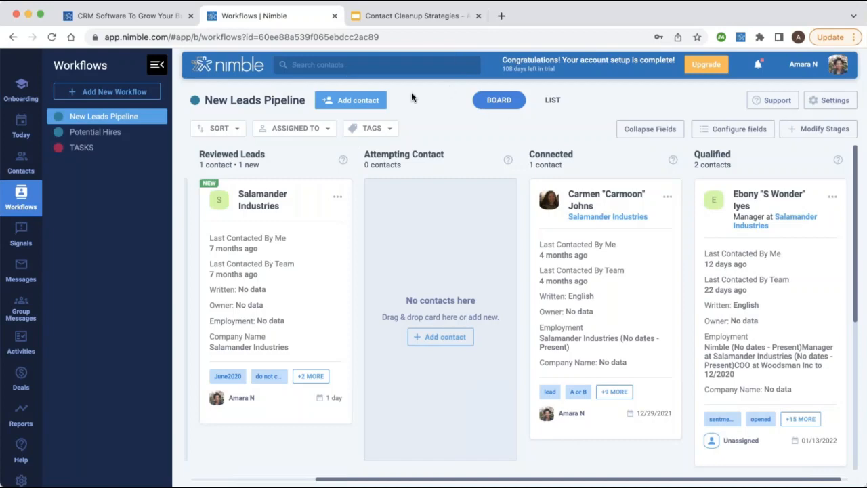
Create a new person contact with the person's first and last name in New Leads Pipeline / New Leads.
left_click(350, 99)
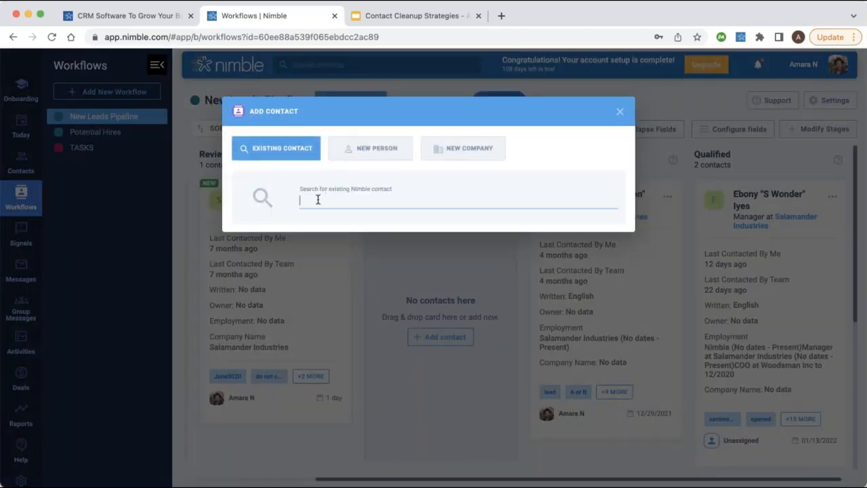
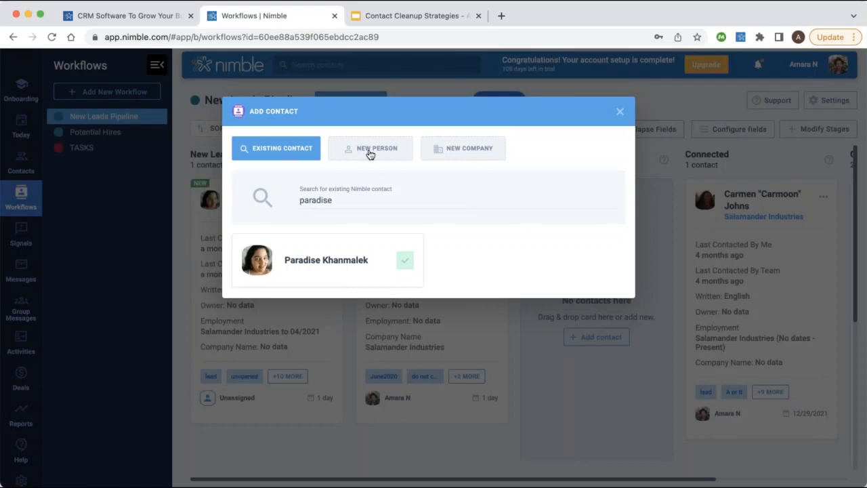
left_click(370, 154)
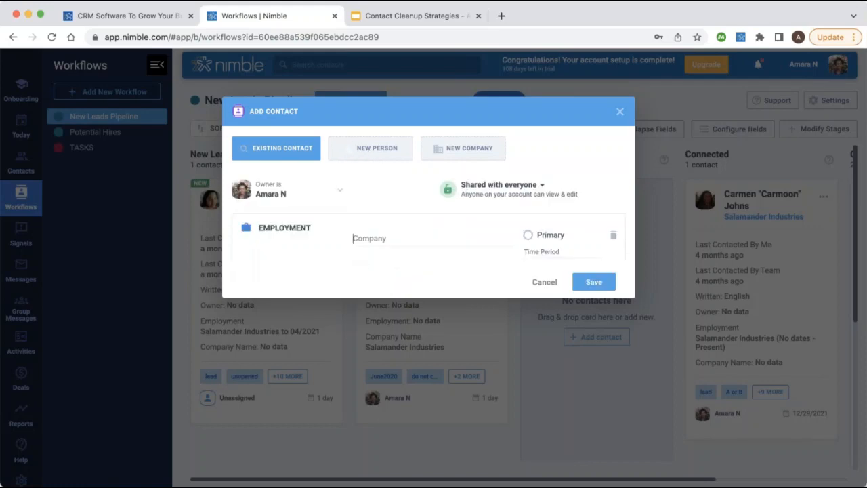
double_click(405, 228)
left_click(540, 229)
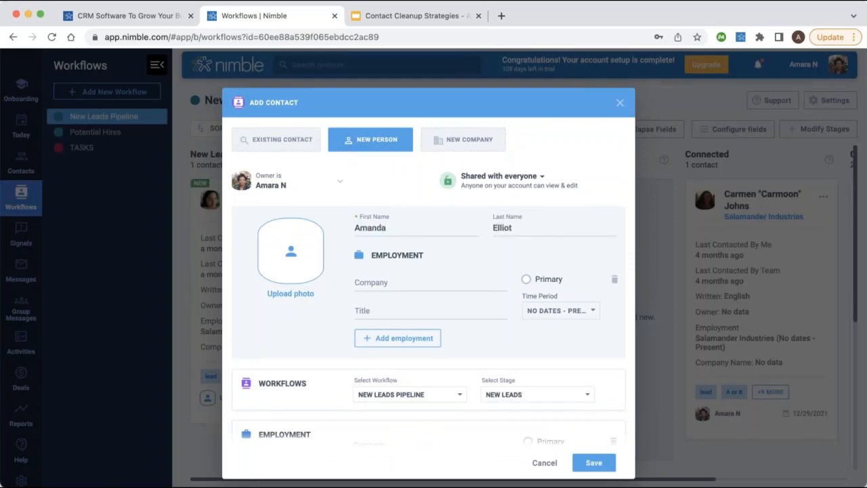
scroll(466, 226, "down", 3)
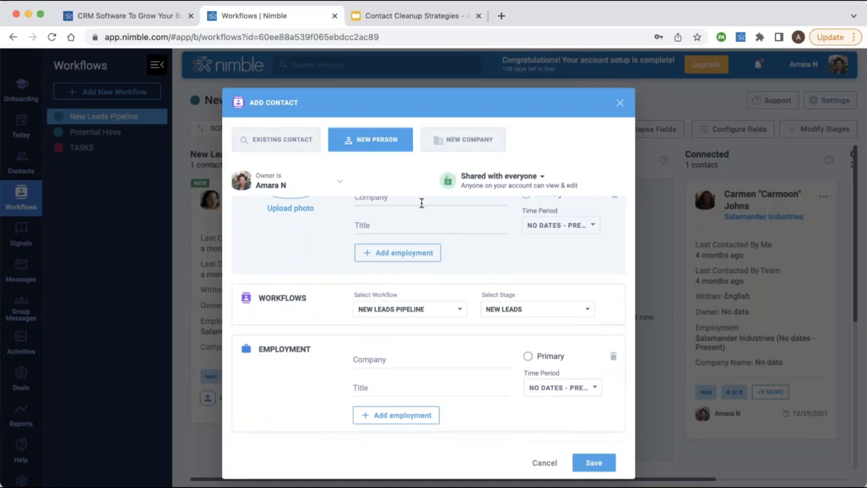
scroll(426, 345, "down", 2)
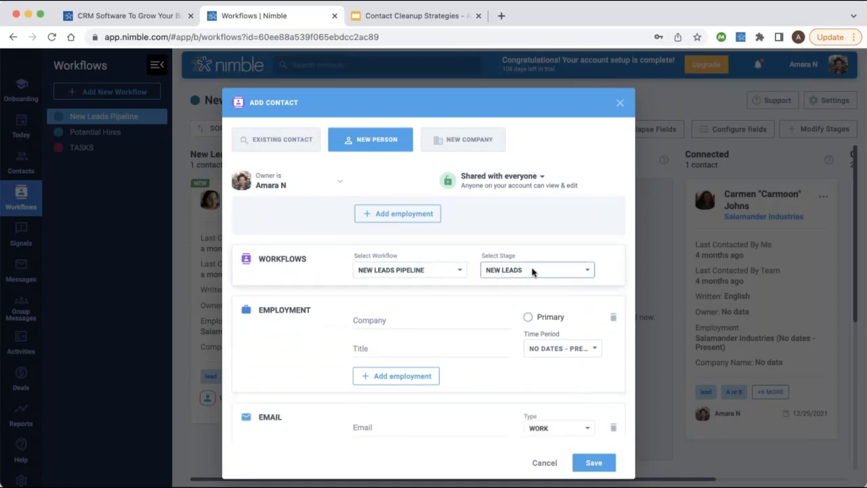
scroll(402, 294, "down", 5)
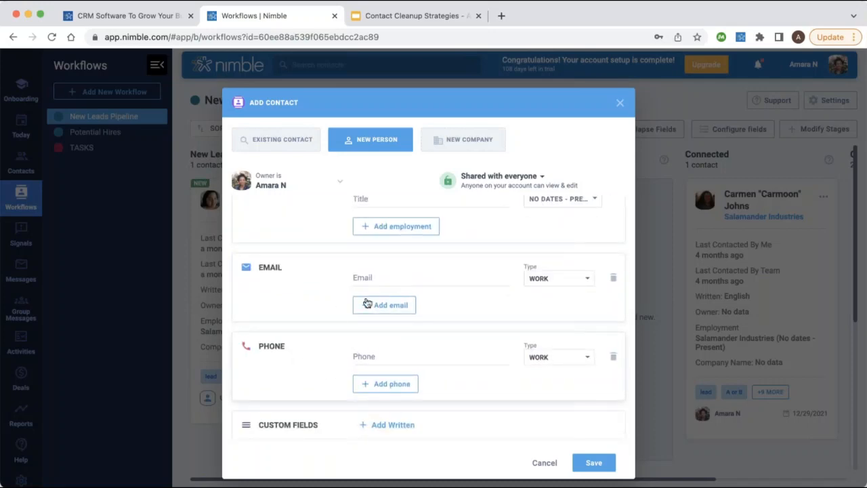
left_click(596, 465)
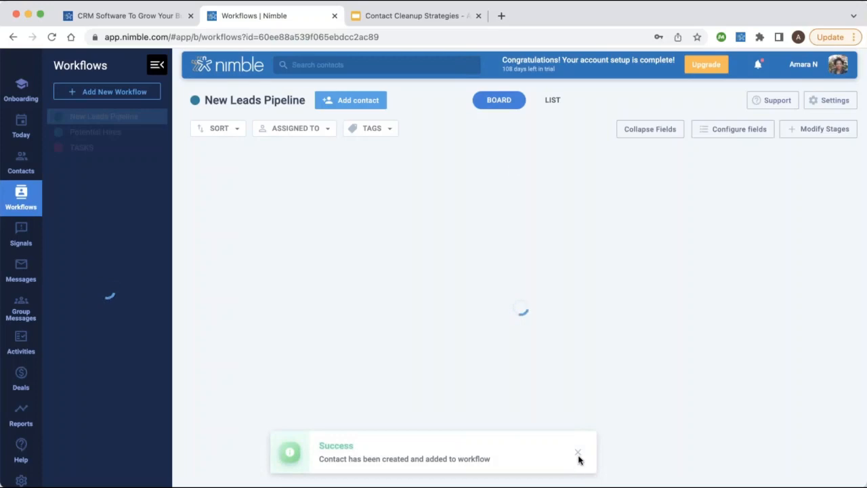
left_click(577, 454)
After cancelling a New Company form, drag the new person's card from New Leads into Reviewed Leads.
scroll(313, 359, "down", 2)
scroll(313, 360, "up", 2)
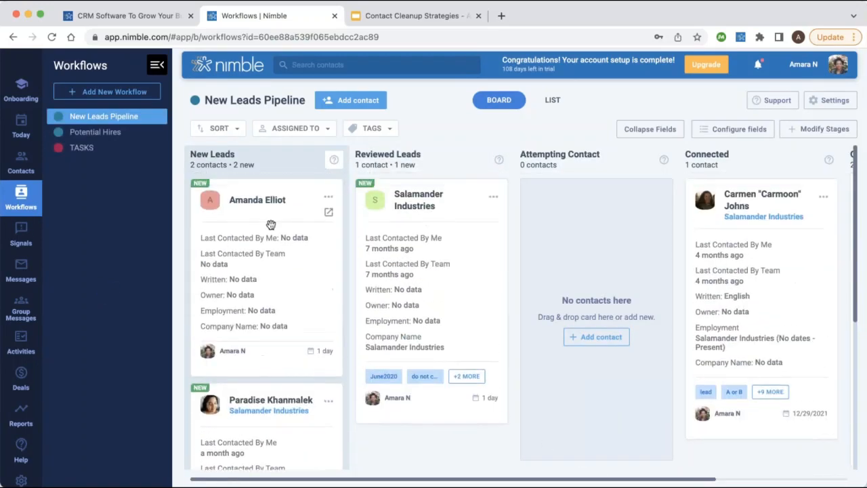
left_click(364, 100)
left_click(484, 140)
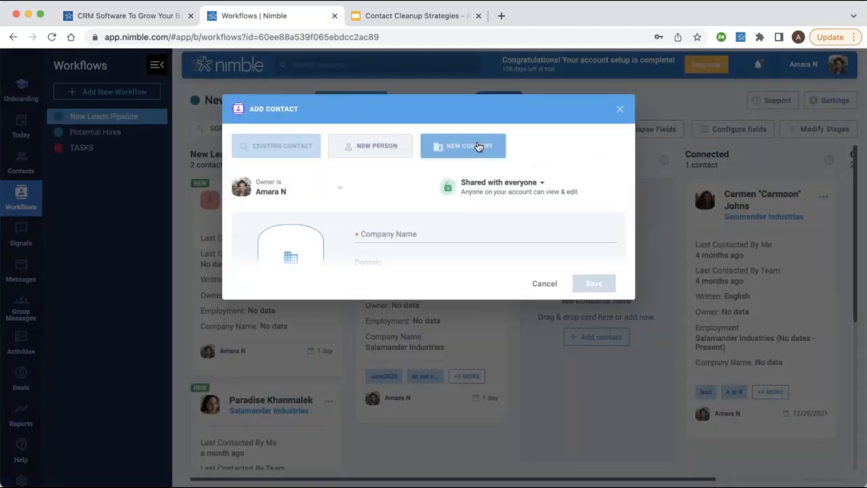
scroll(428, 318, "down", 3)
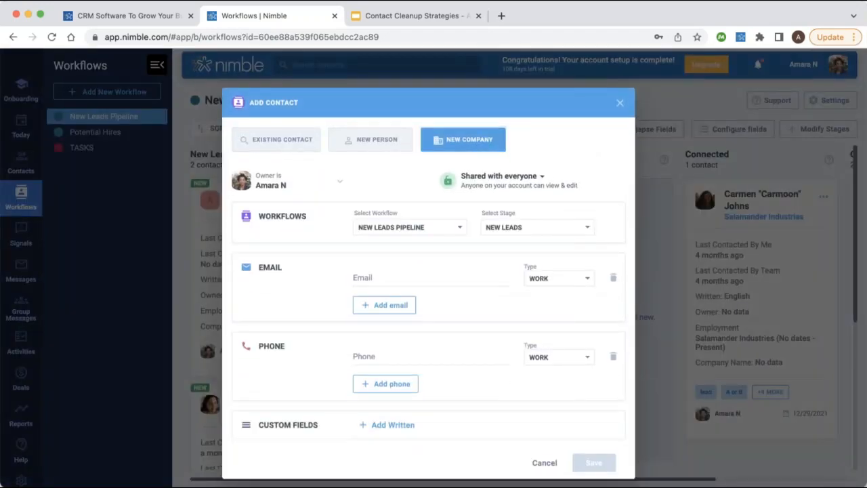
scroll(387, 162, "up", 3)
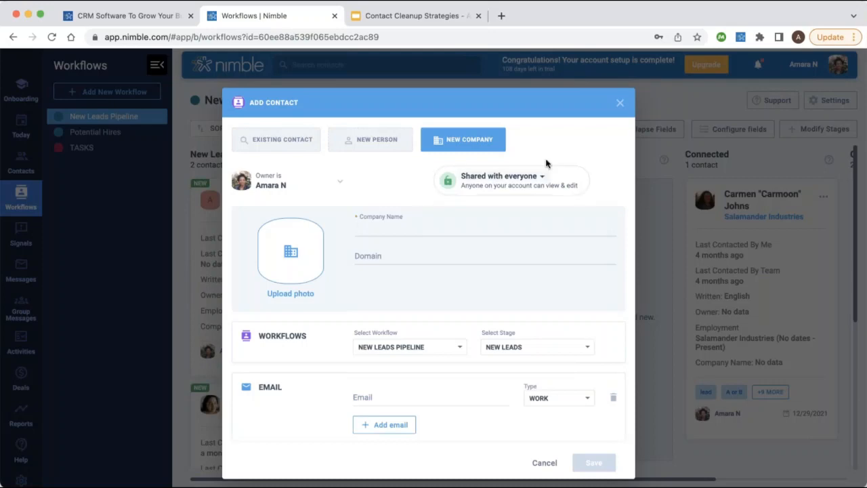
left_click(620, 102)
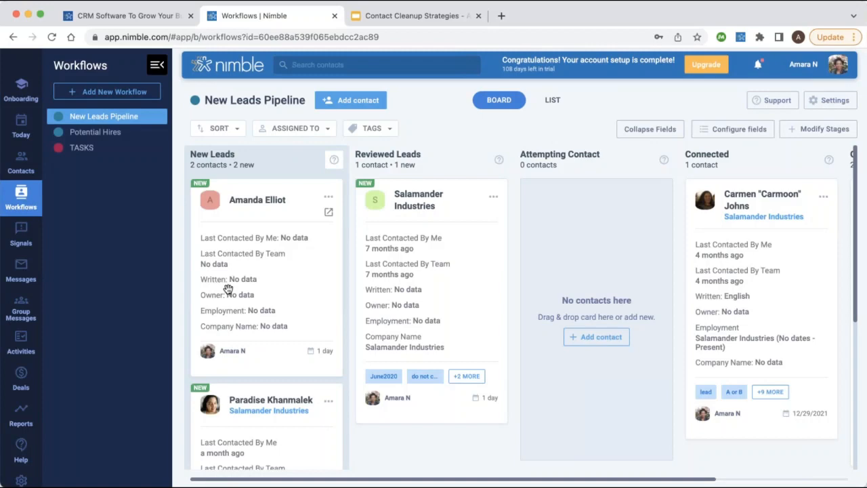
left_click_drag(286, 217, 433, 223)
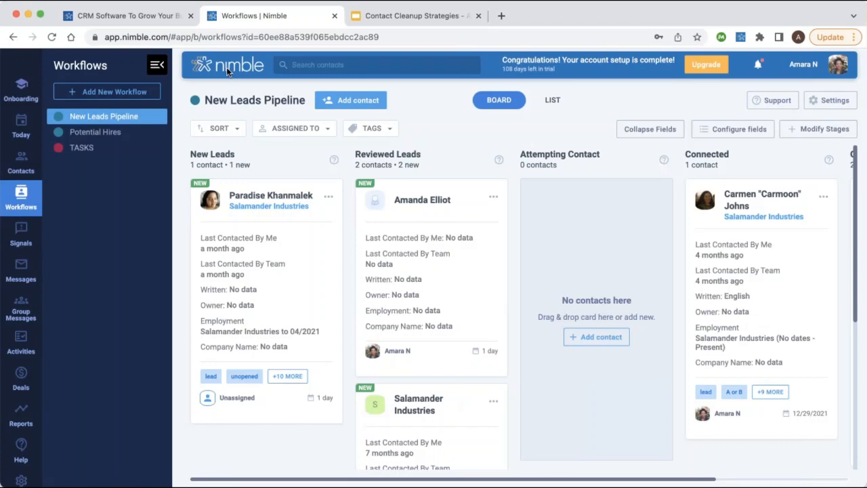
Switch off the Owner card field and add the Contact Info Phone field to pipeline cards.
left_click(728, 131)
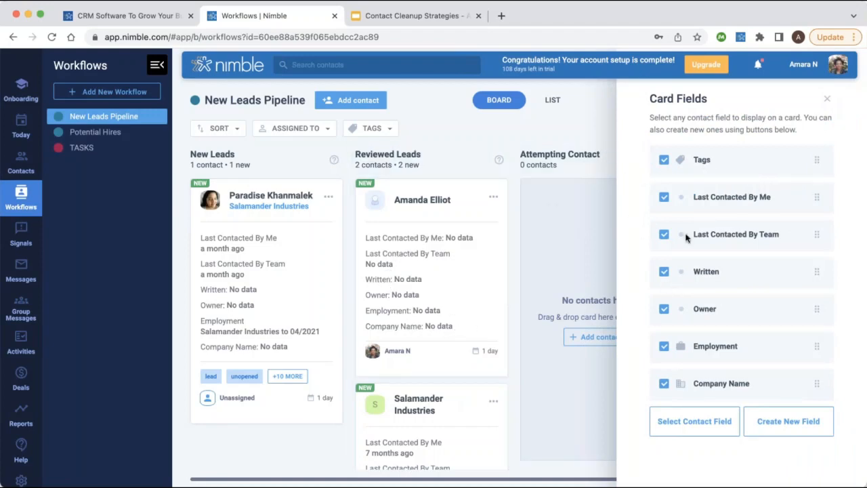
left_click(664, 313)
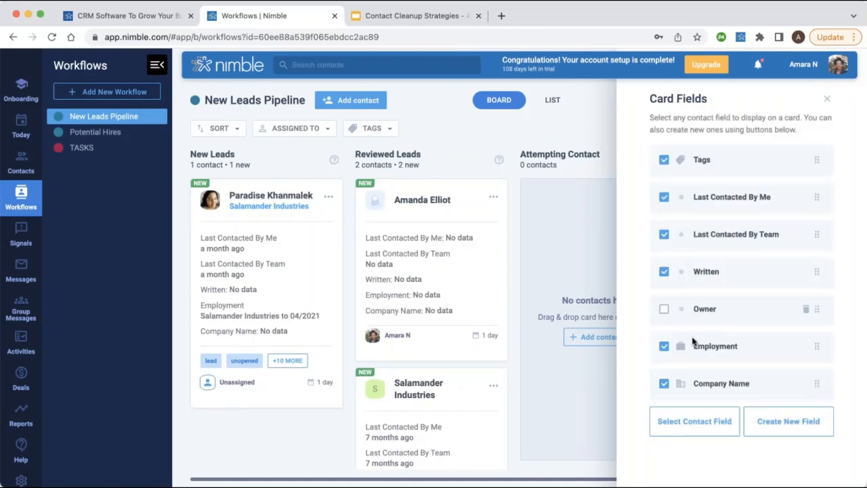
left_click(687, 430)
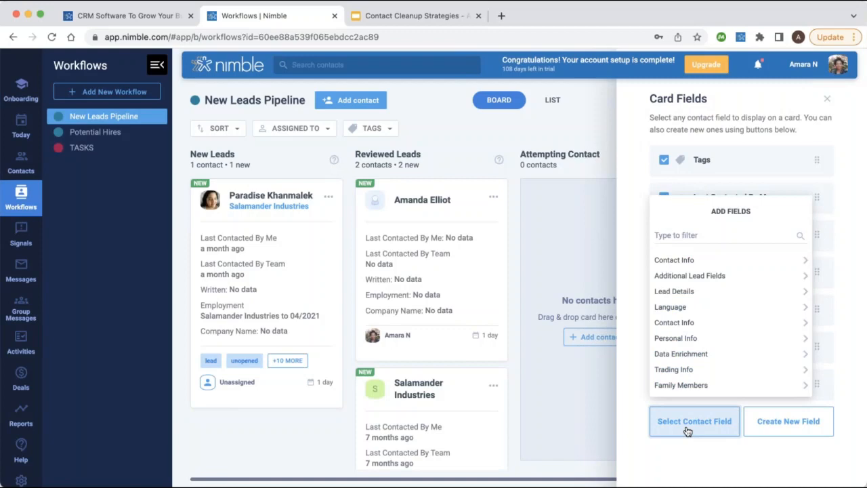
left_click(697, 260)
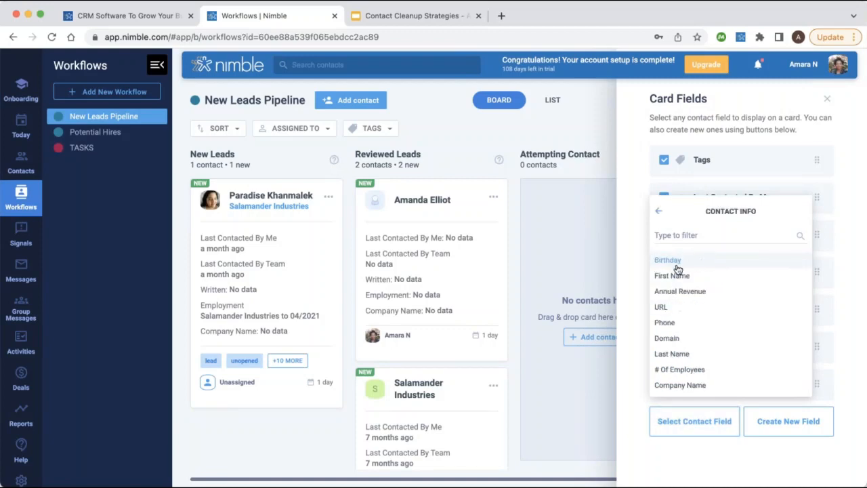
left_click(691, 325)
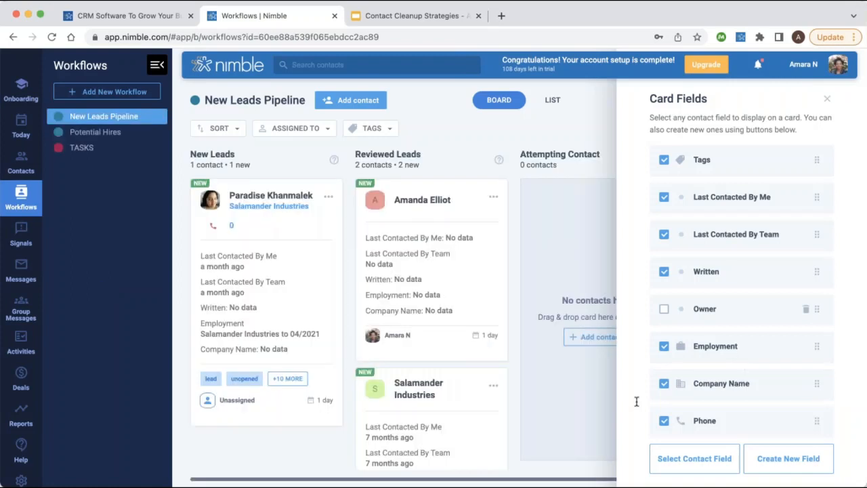
left_click(461, 263)
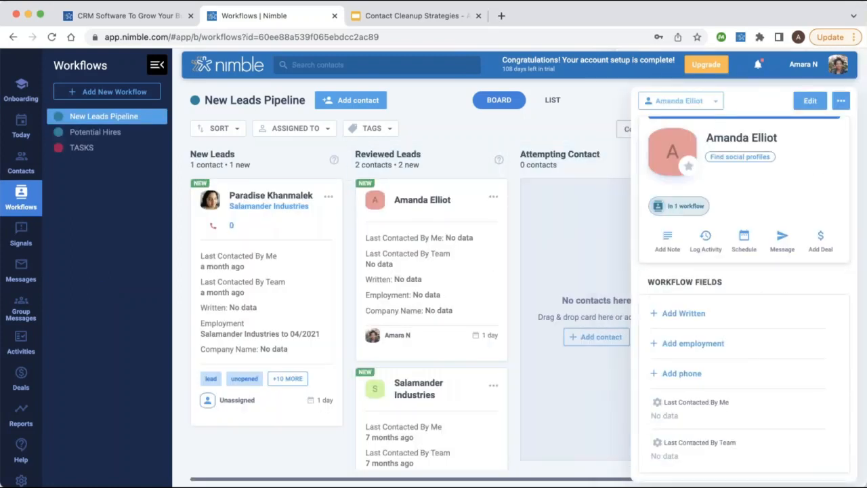
left_click(586, 121)
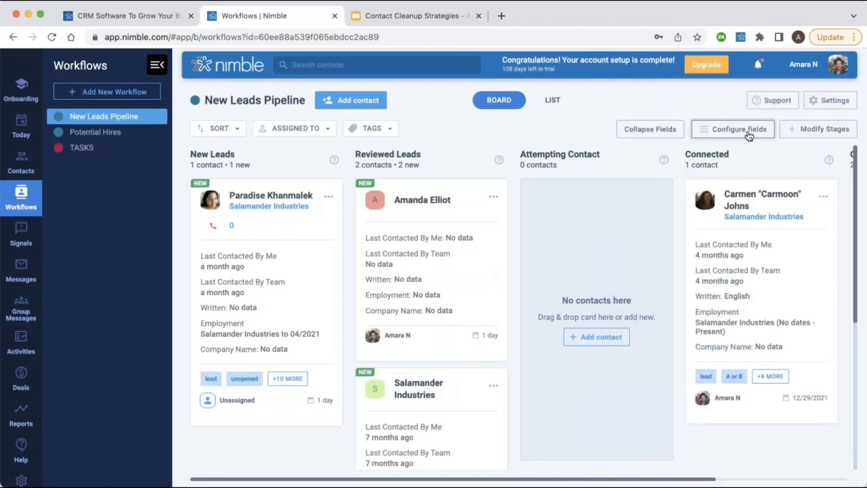
left_click(749, 128)
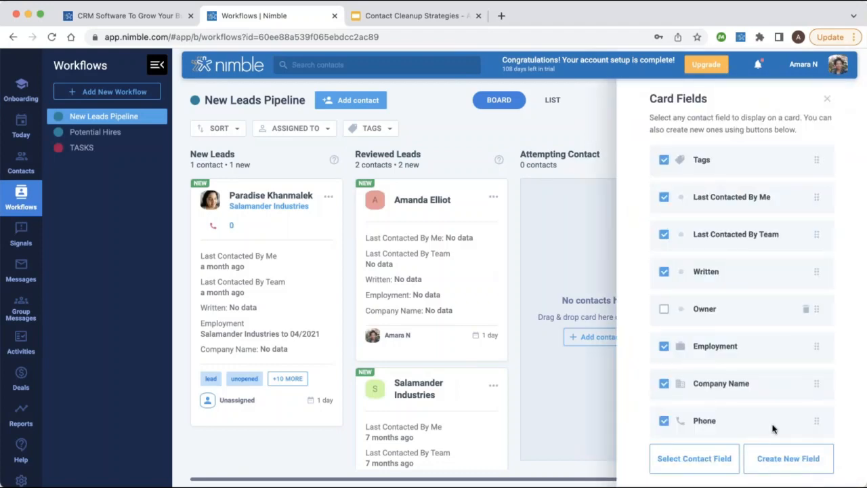
left_click(779, 466)
scroll(745, 195, "up", 1)
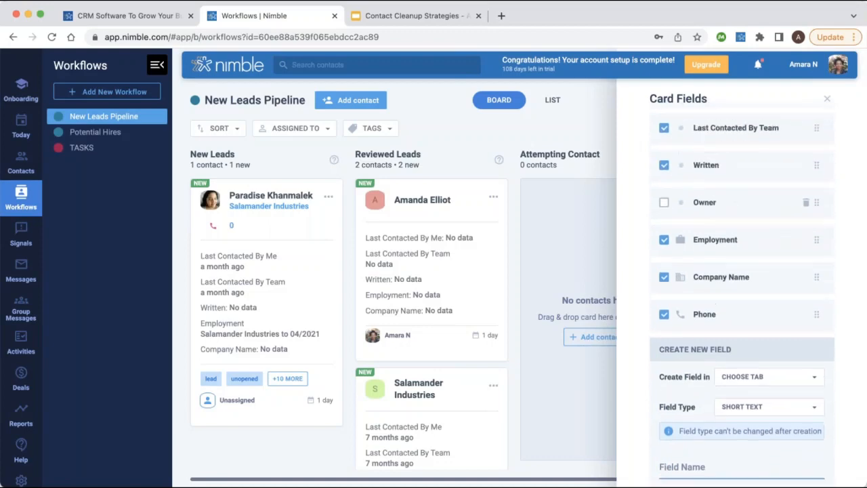
scroll(742, 301, "up", 3)
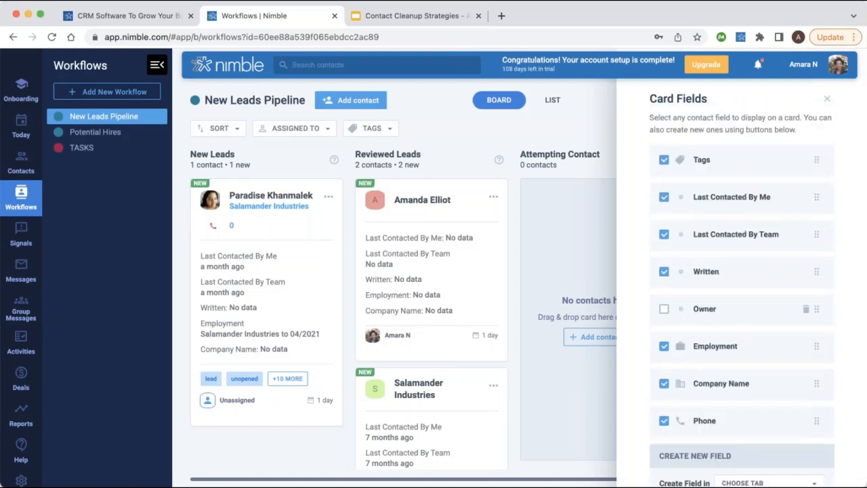
scroll(710, 280, "down", 5)
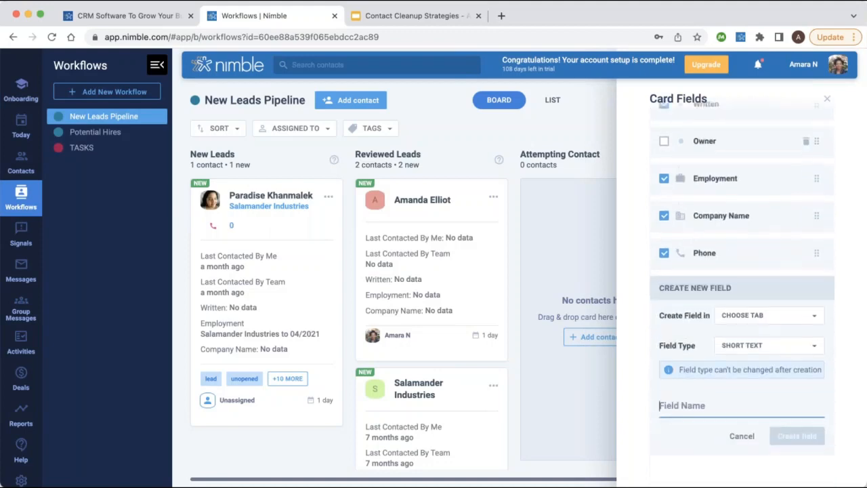
left_click(736, 323)
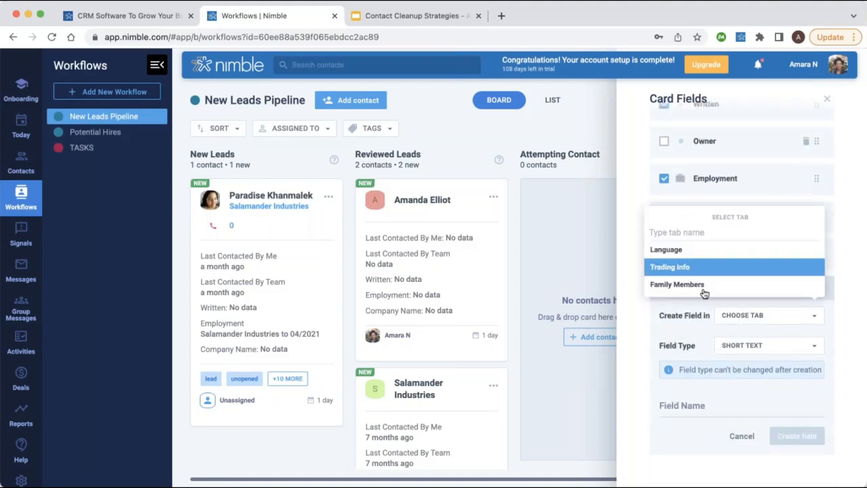
left_click(745, 323)
left_click(755, 346)
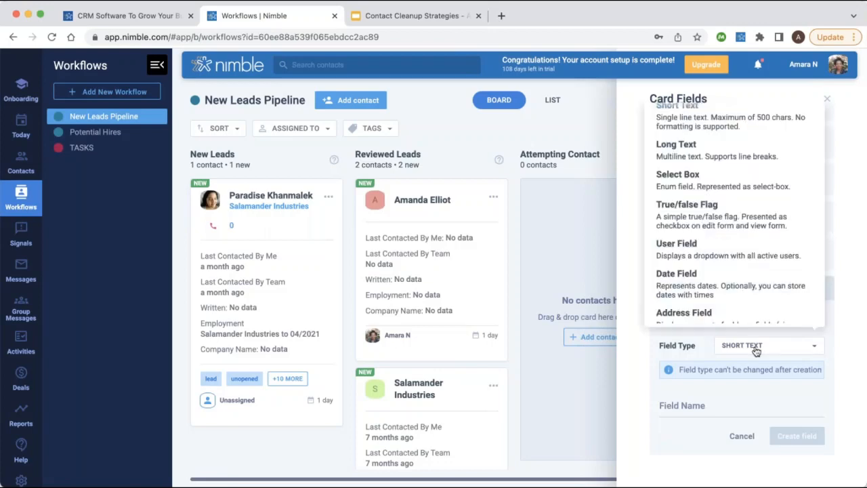
scroll(735, 247, "up", 3)
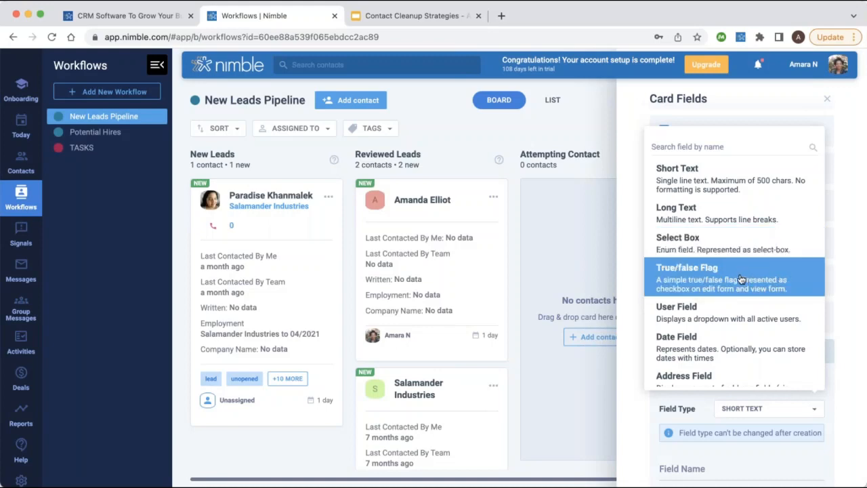
scroll(708, 314, "down", 2)
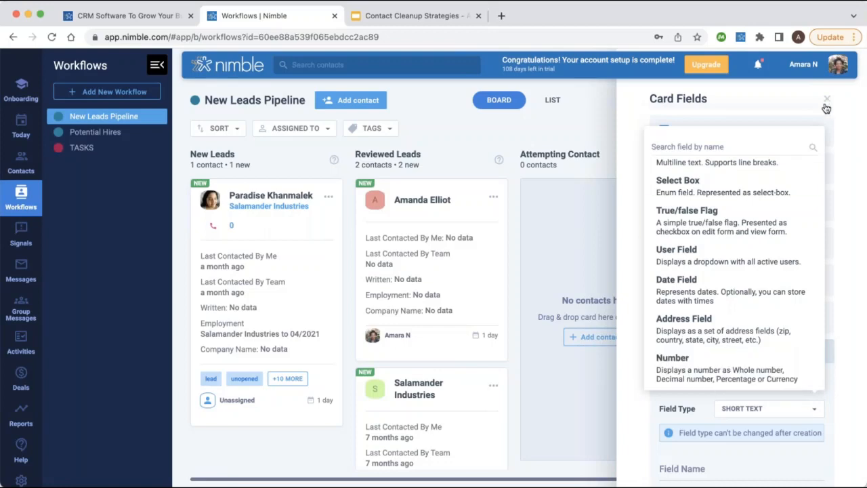
left_click(849, 116)
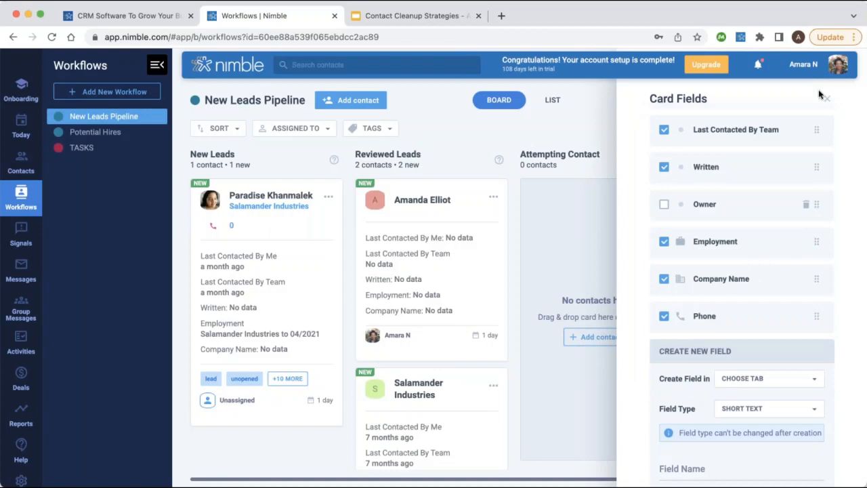
scroll(822, 184, "down", 2)
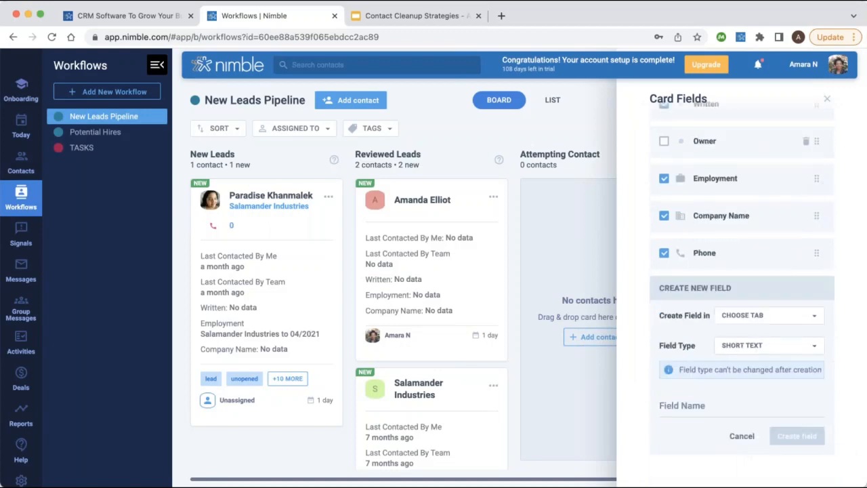
left_click(742, 437)
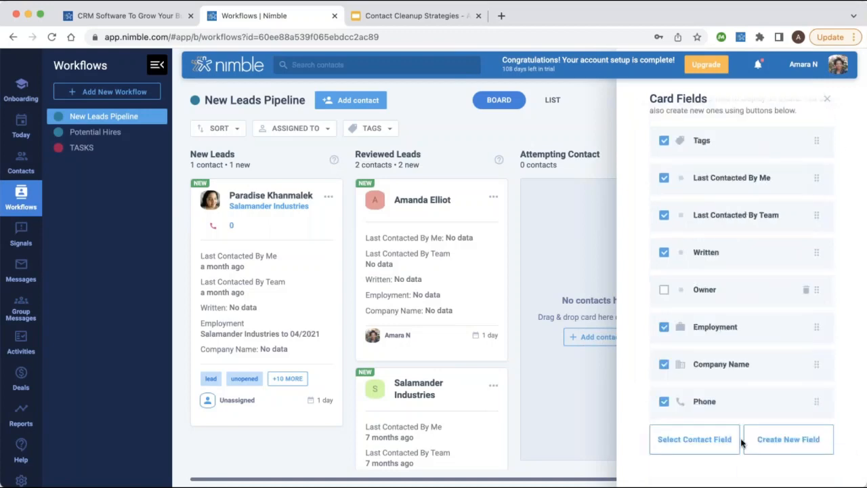
Add the Additional Lead Fields > Lead Type field to the cards and close Card Fields.
left_click(704, 447)
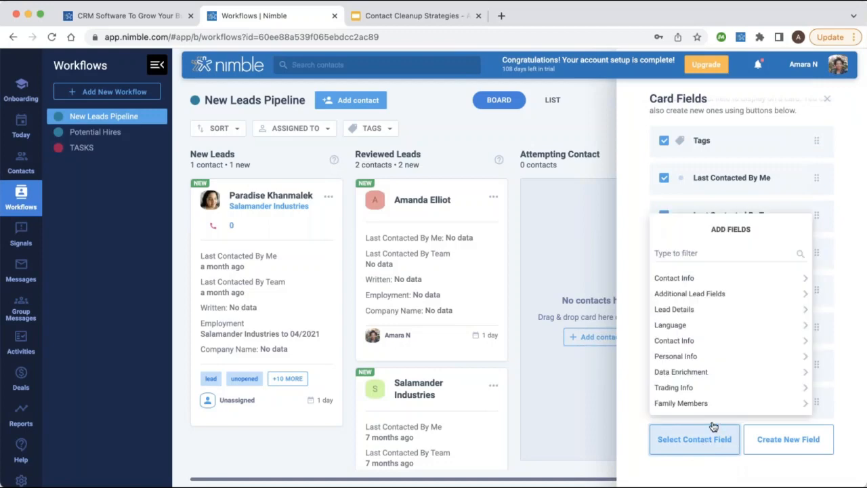
scroll(718, 293, "down", 2)
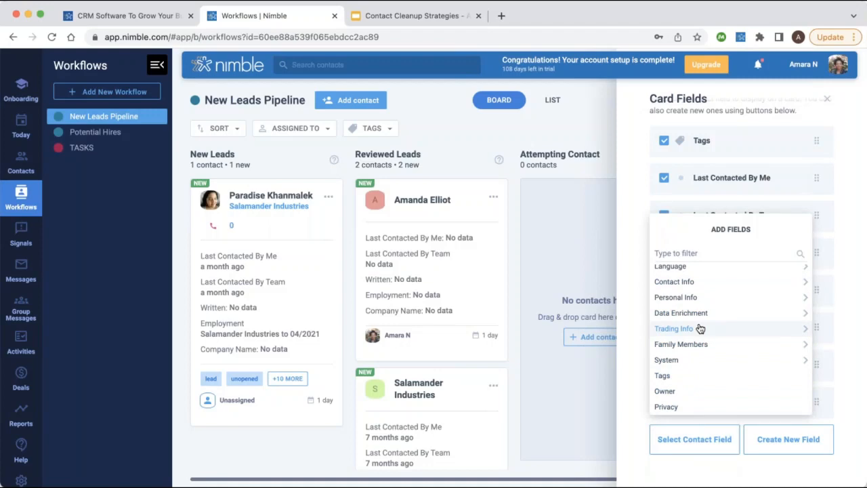
scroll(700, 319, "up", 2)
left_click(693, 297)
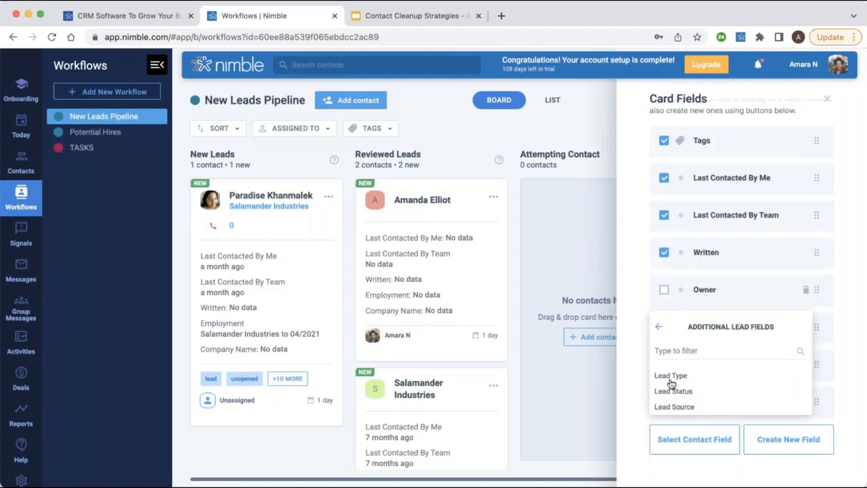
left_click(675, 376)
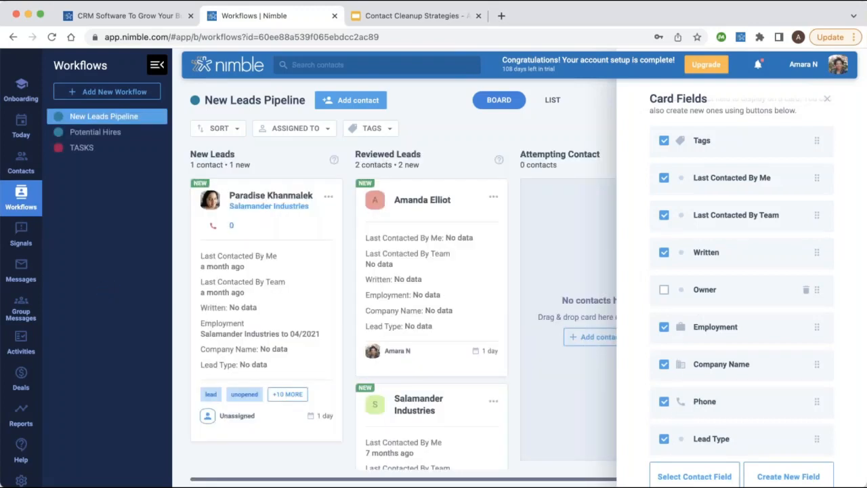
scroll(742, 292, "down", 1)
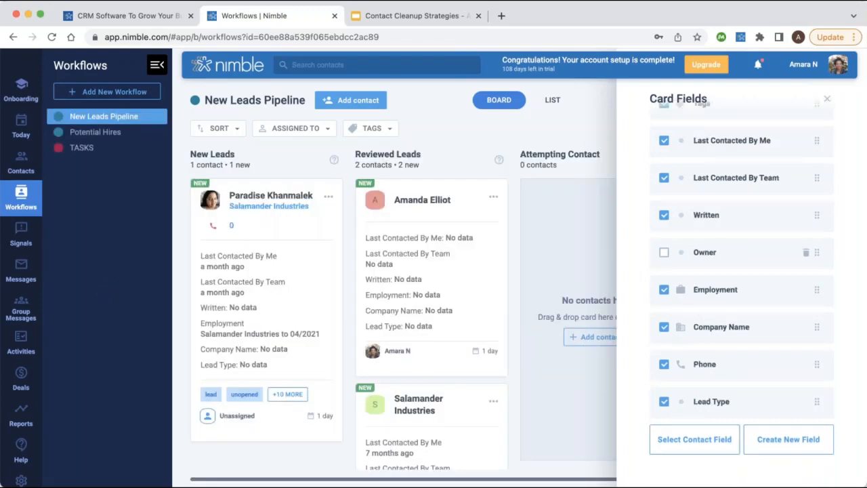
scroll(457, 325, "down", 5)
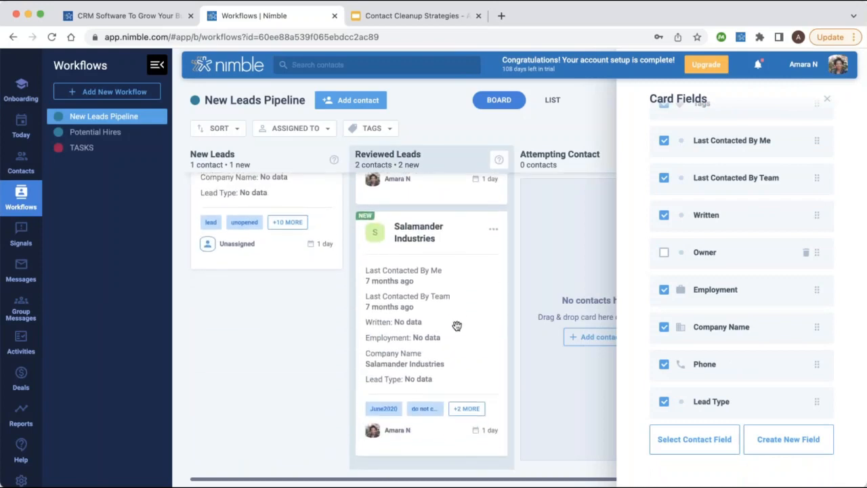
scroll(457, 325, "up", 5)
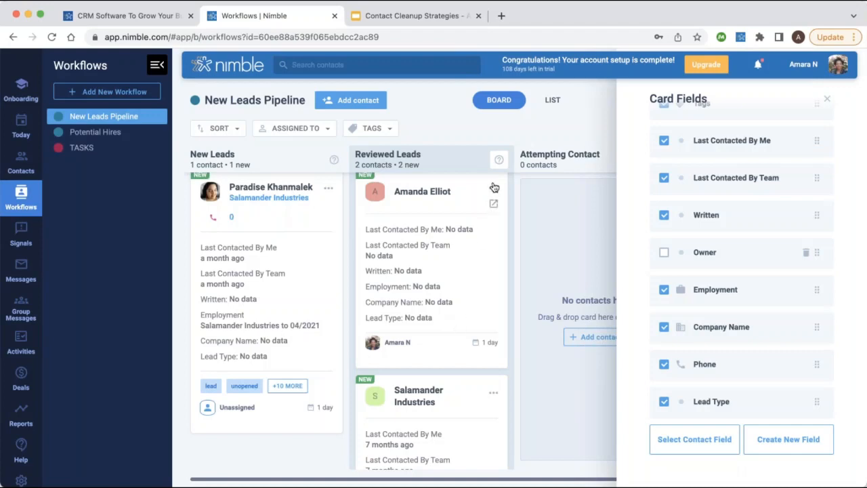
left_click(827, 101)
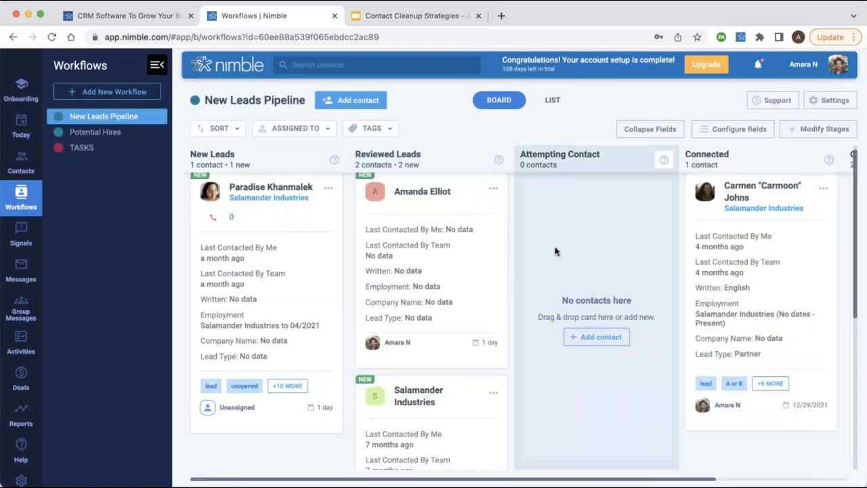
Set the first Reviewed Leads contact's Workflow Fields lead type to CUSTOMER and return to the board.
left_click(480, 255)
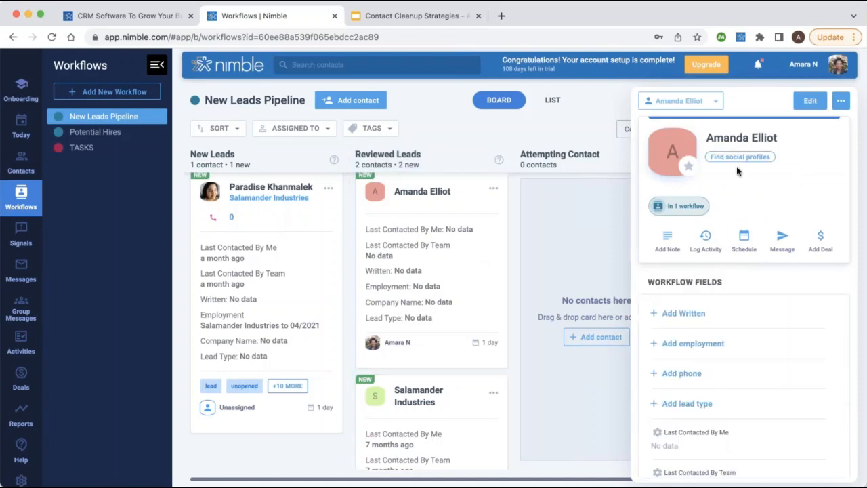
scroll(725, 309, "down", 2)
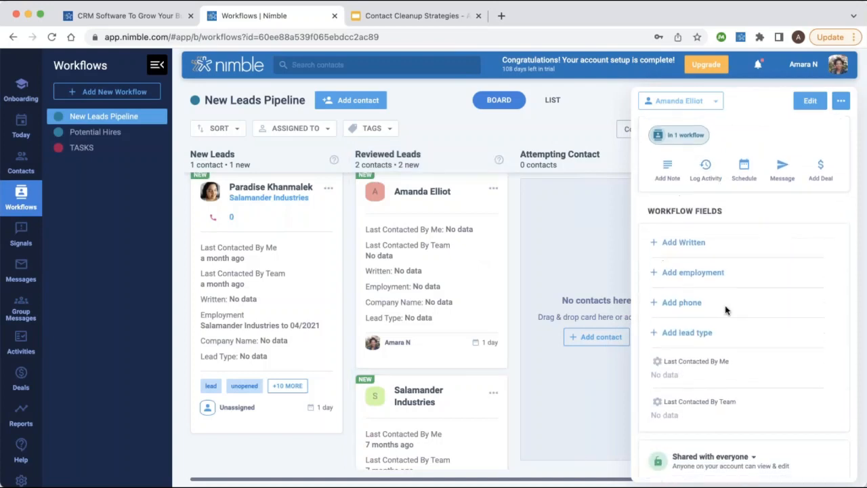
left_click(689, 338)
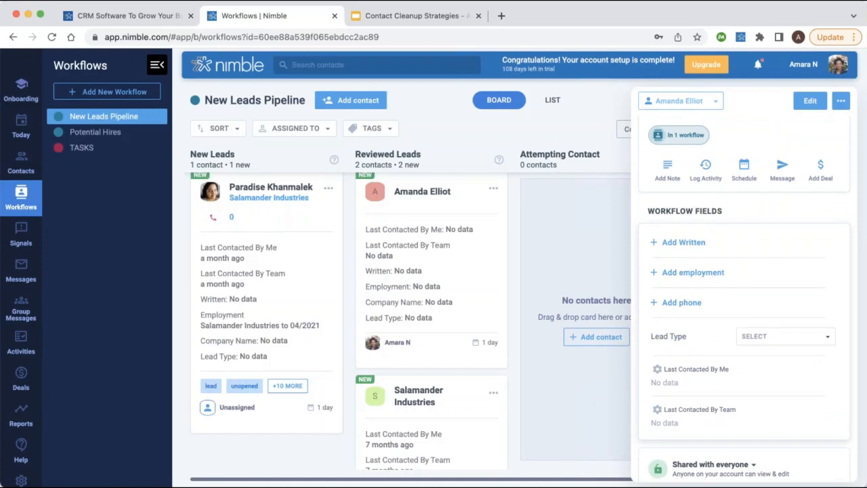
left_click(760, 343)
left_click(761, 387)
scroll(754, 309, "up", 3)
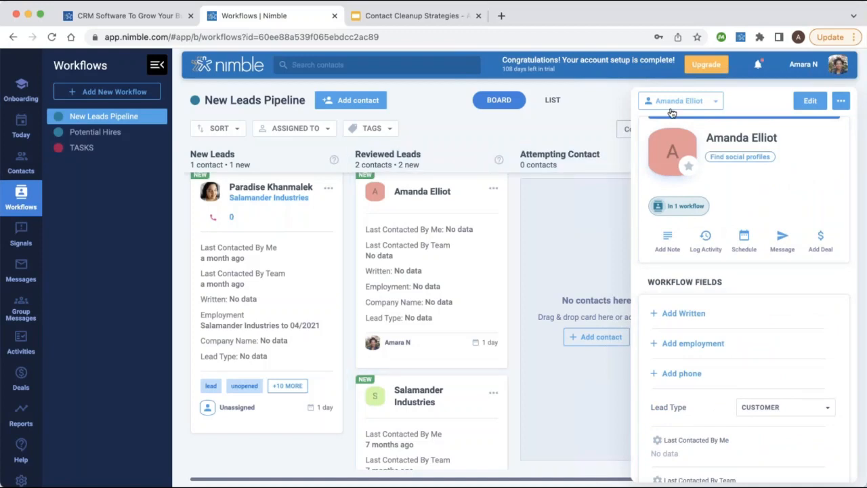
left_click(554, 100)
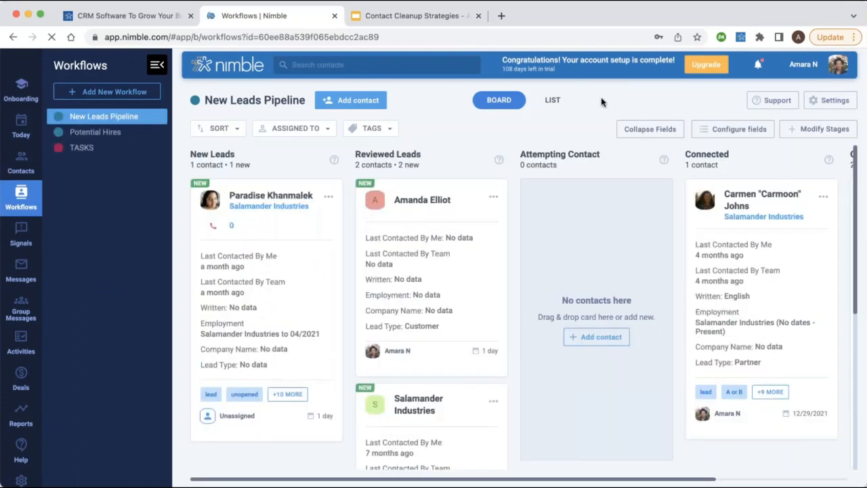
Move the Customer-typed contact's card back to New Leads and reopen its details.
left_click(480, 271)
left_click_drag(457, 329, 428, 320)
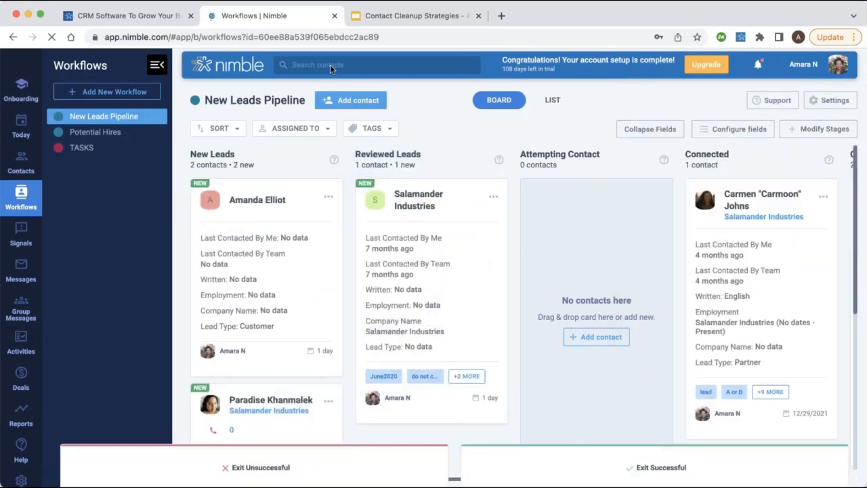
left_click(322, 209)
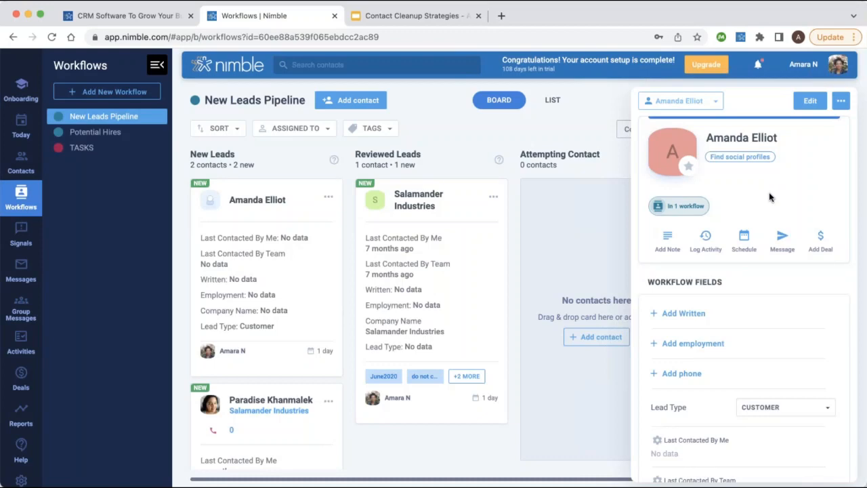
Look over the contact's Add Note and Log Activity options, then close the details panel.
scroll(769, 197, "down", 1)
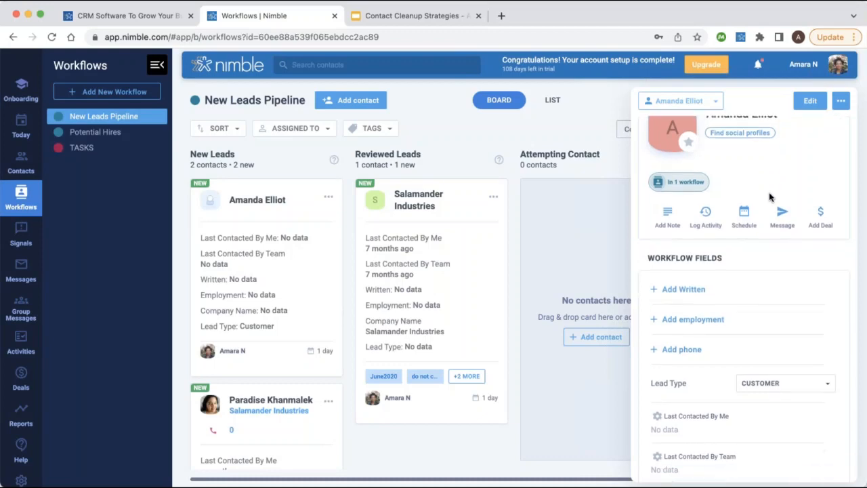
left_click(672, 214)
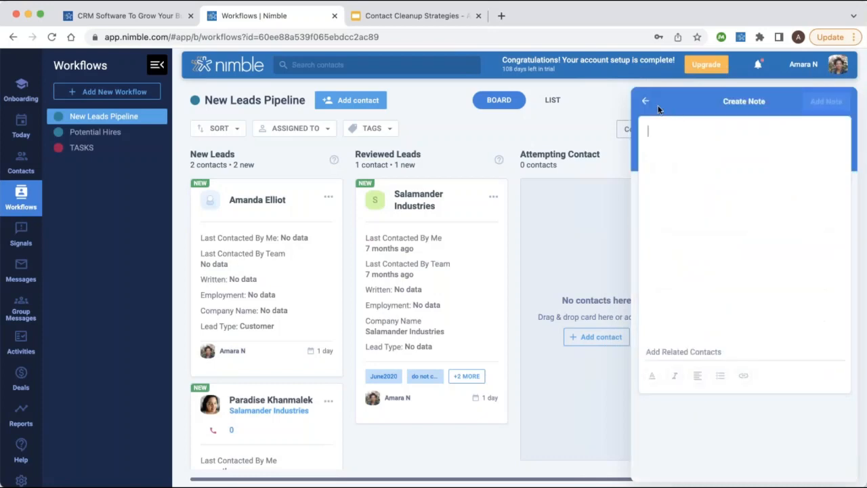
left_click(649, 102)
left_click(710, 248)
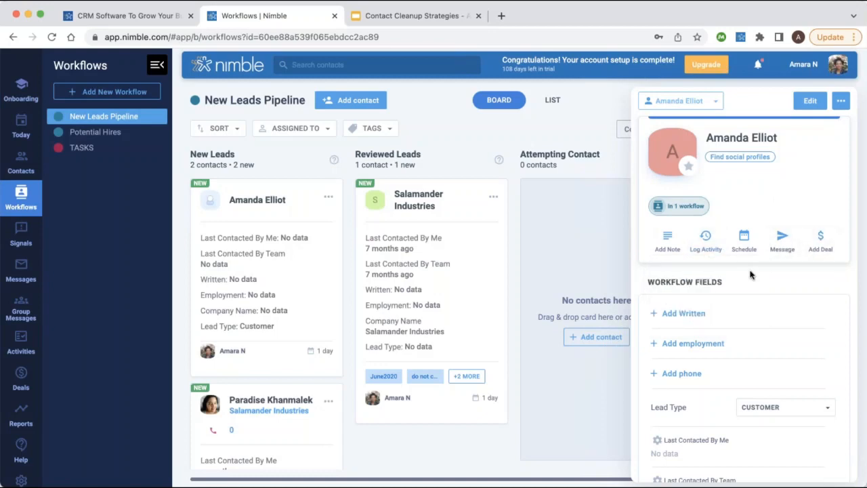
scroll(745, 284, "down", 3)
scroll(786, 229, "down", 3)
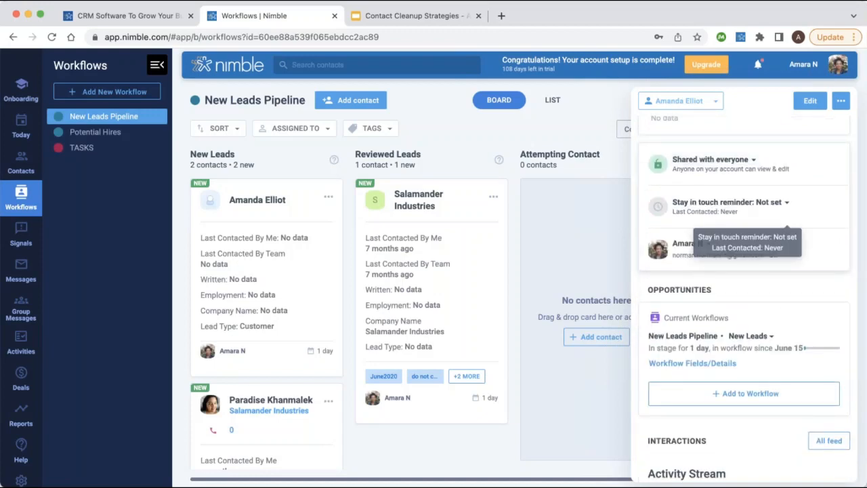
scroll(757, 286, "down", 3)
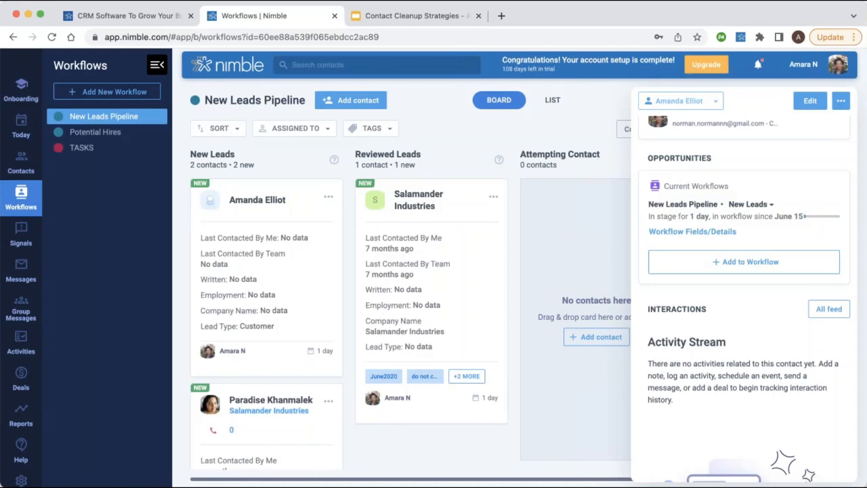
left_click(608, 100)
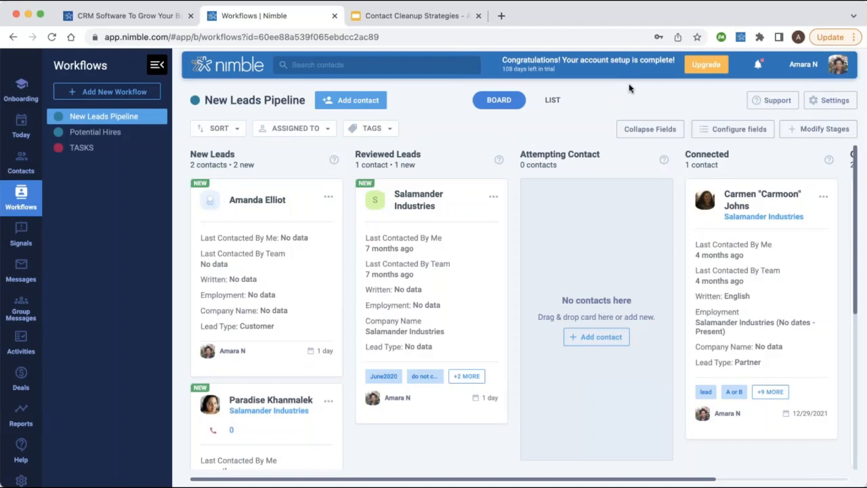
Open Modify Stages and inspect the New Leads stage instructions without saving any changes.
left_click(816, 129)
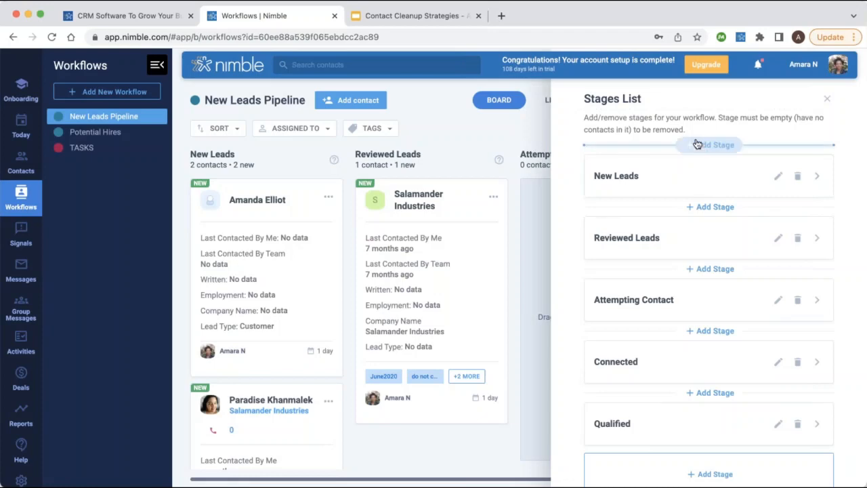
left_click(742, 181)
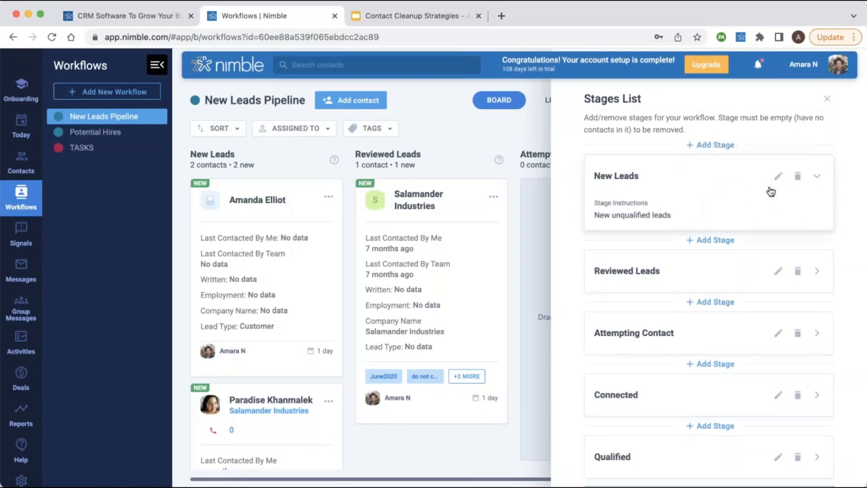
left_click(777, 177)
left_click(614, 271)
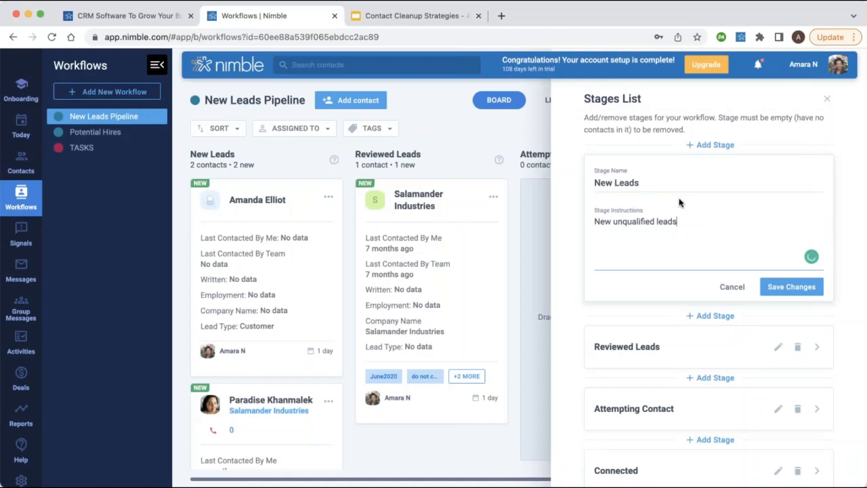
left_click(735, 289)
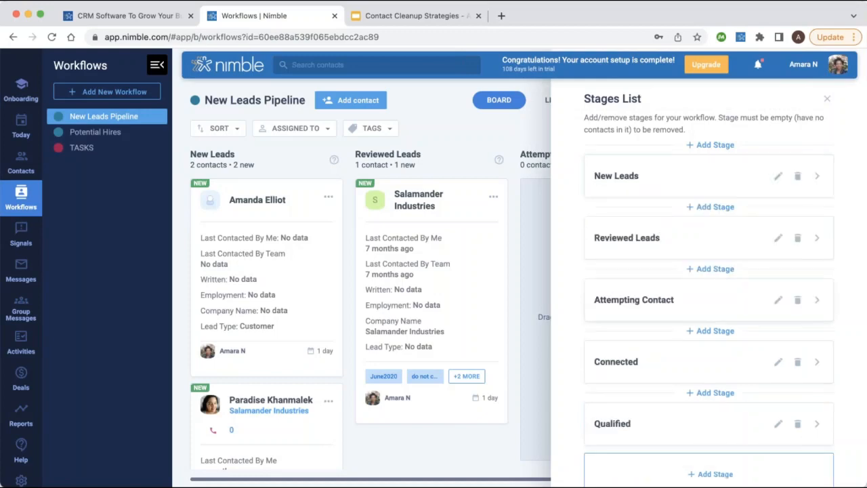
left_click(709, 145)
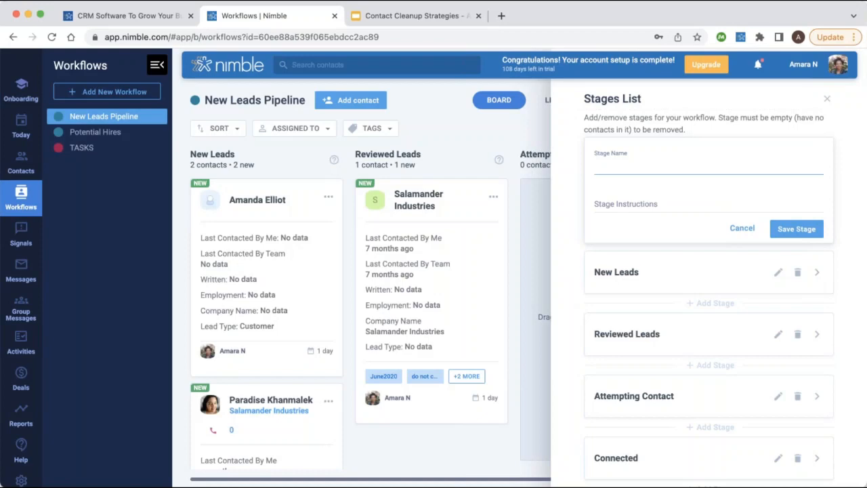
left_click(742, 229)
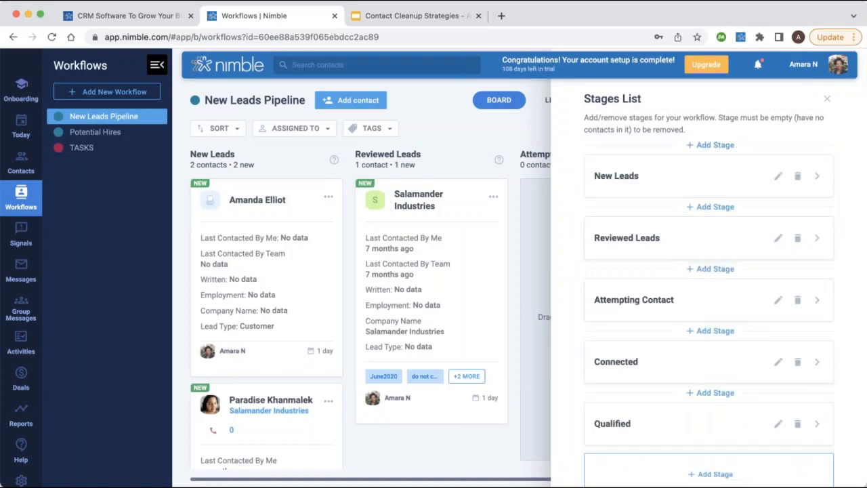
scroll(763, 385, "down", 1)
Add a 'Not Qualified' stage after Qualified with instructions 'Follow up at later date'.
left_click(721, 435)
type("Not Qualified")
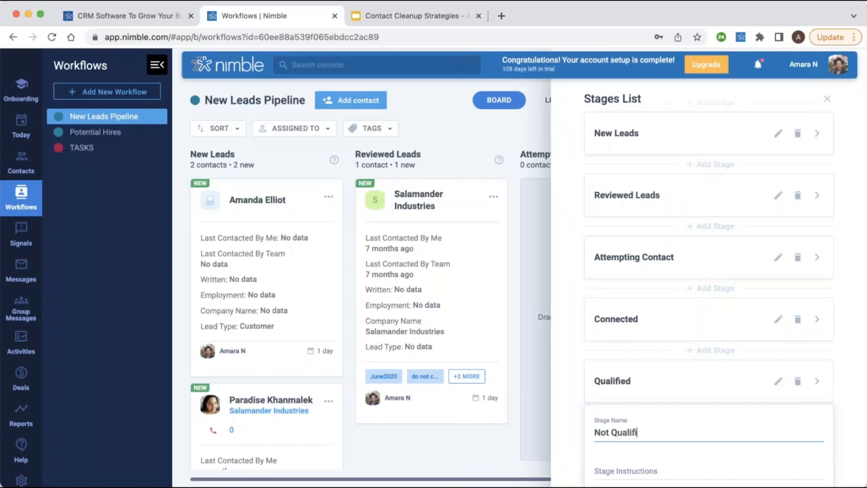
scroll(711, 364, "down", 1)
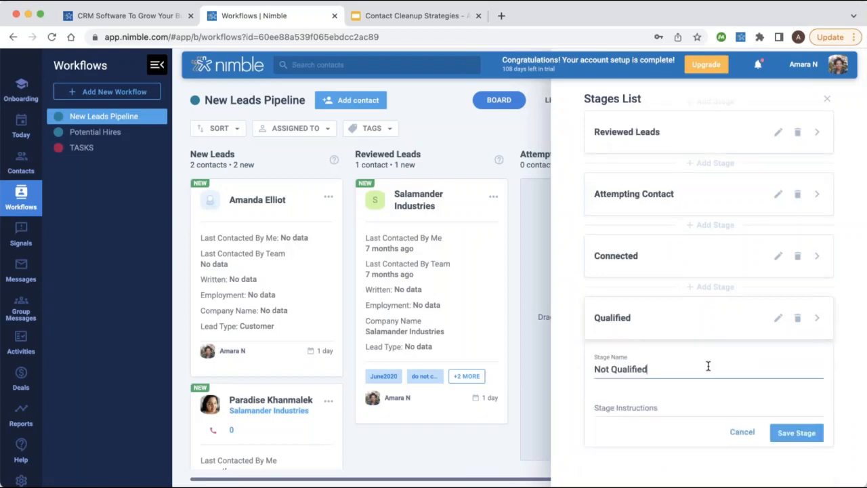
left_click(653, 412)
type("Follow")
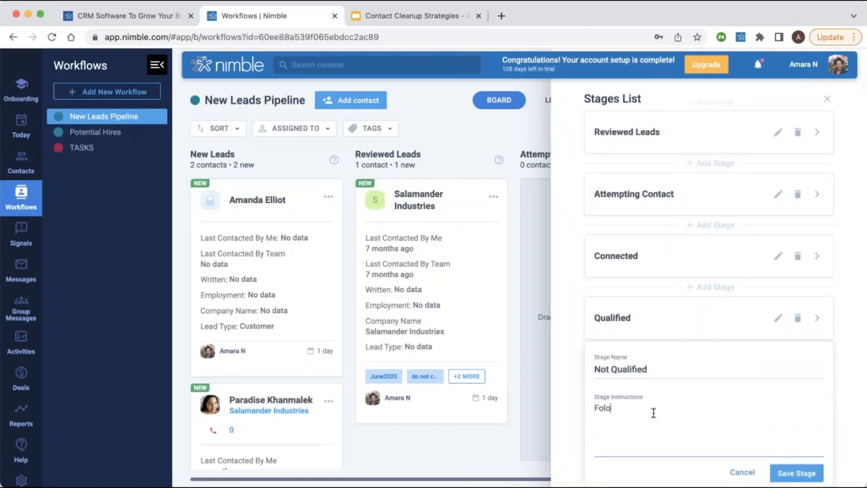
type(" up at later date")
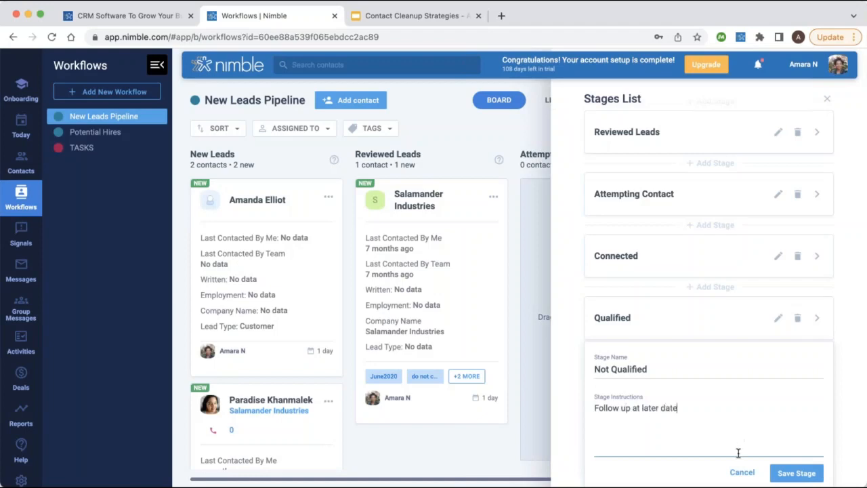
left_click(796, 472)
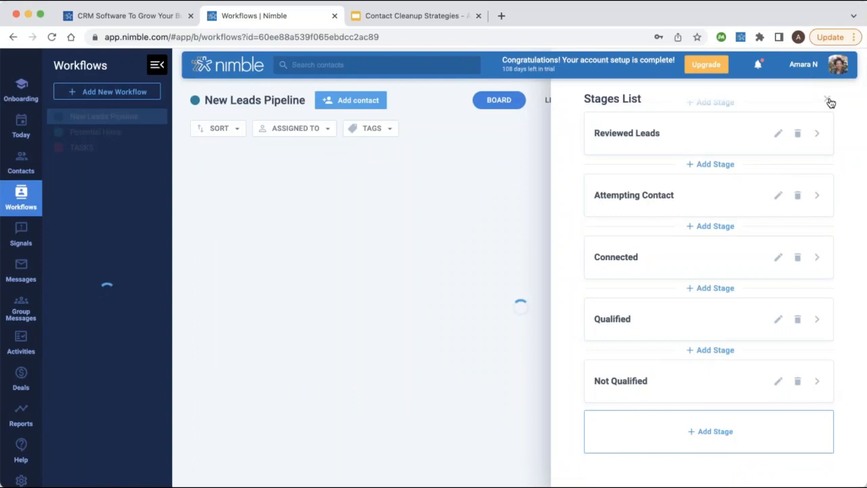
left_click(829, 101)
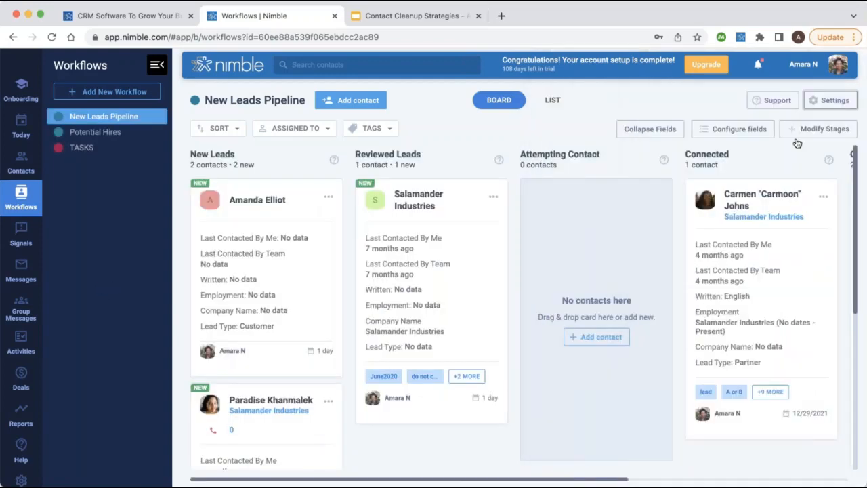
scroll(738, 264, "right", 5)
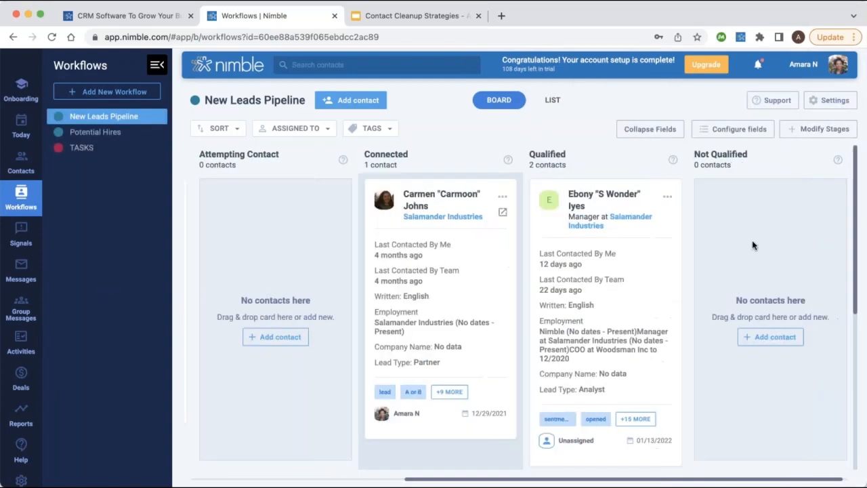
left_click(838, 159)
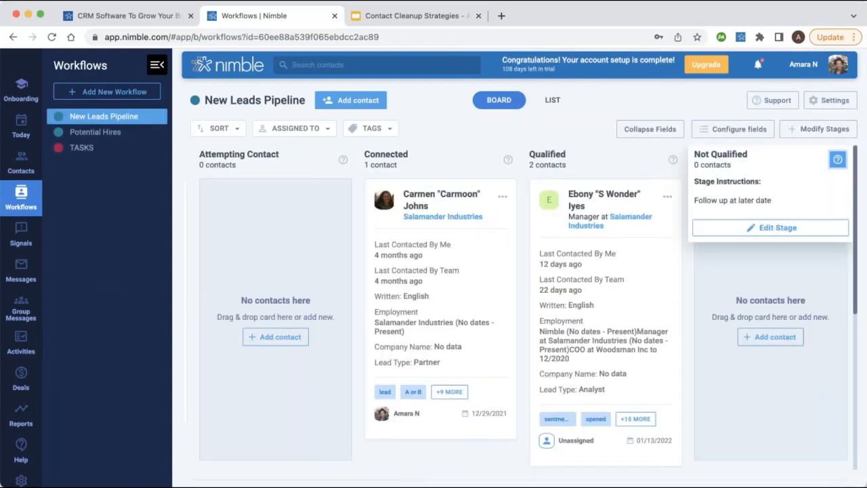
left_click(630, 124)
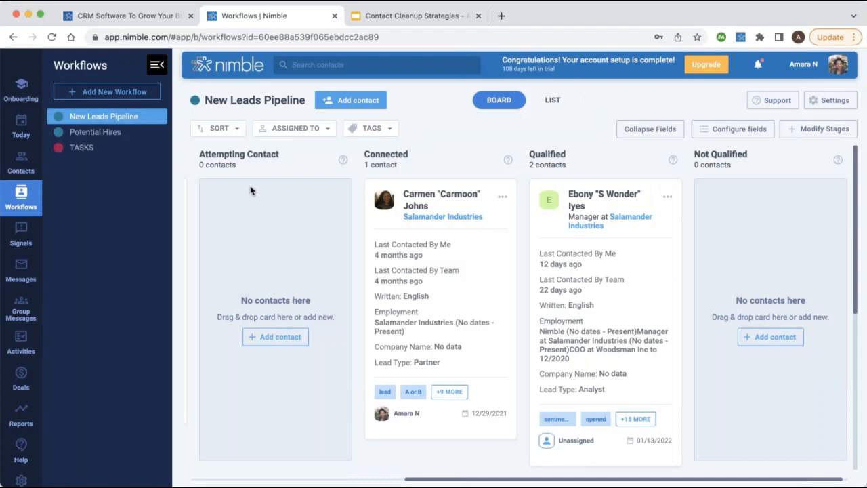
scroll(236, 212, "left", 5)
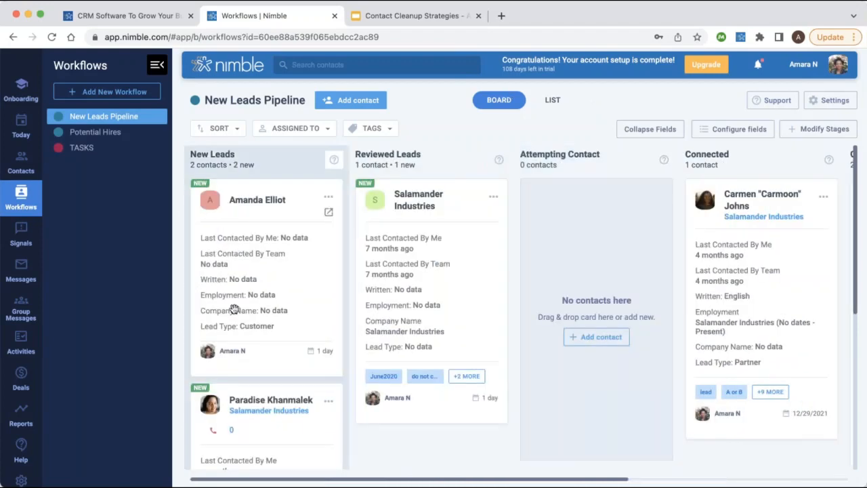
left_click(552, 102)
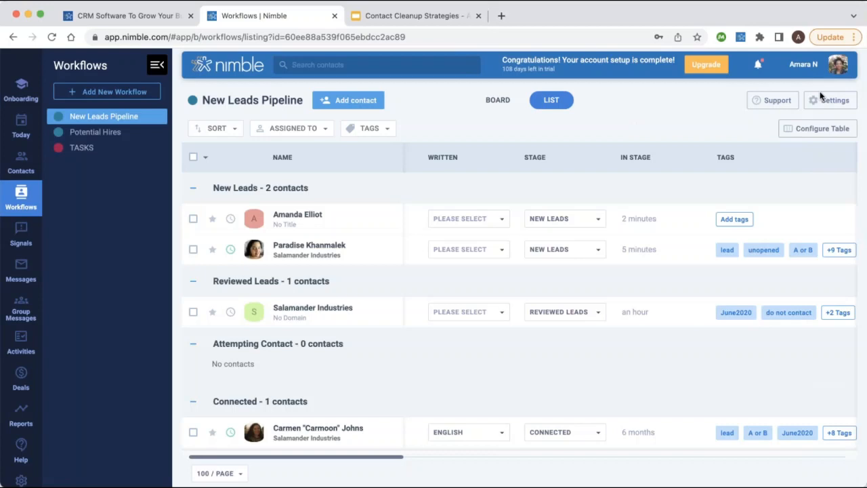
Hide the Last Contacted By Me, Last Contacted By Team and Phone columns from the list table.
left_click(790, 135)
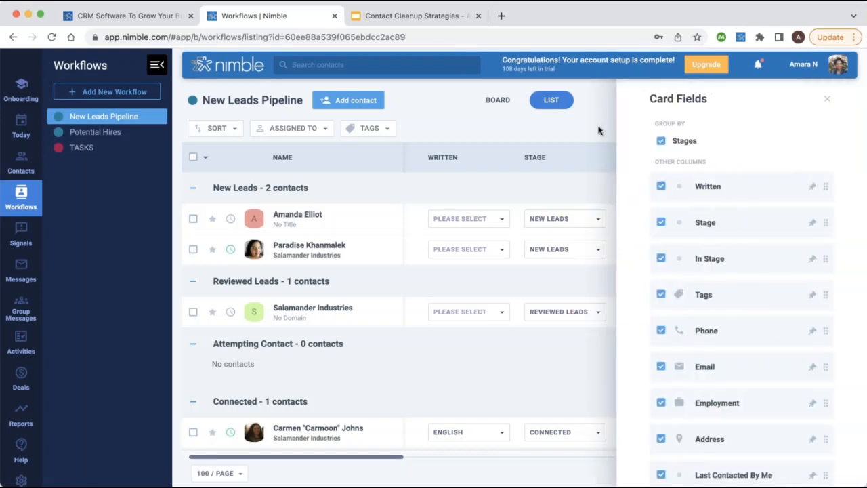
scroll(741, 325, "down", 3)
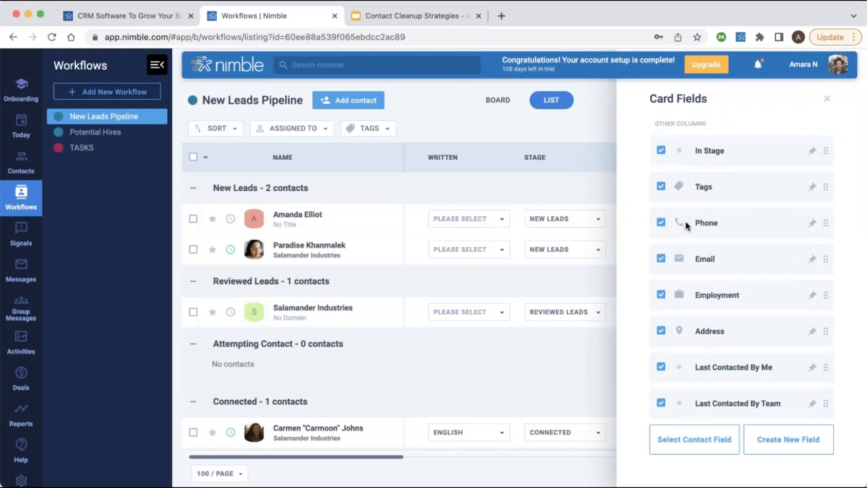
scroll(746, 222, "up", 3)
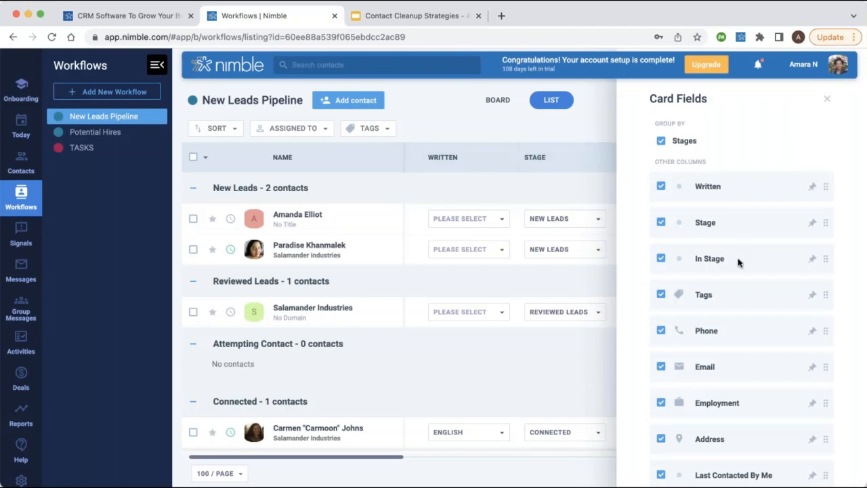
scroll(738, 263, "down", 3)
left_click(661, 367)
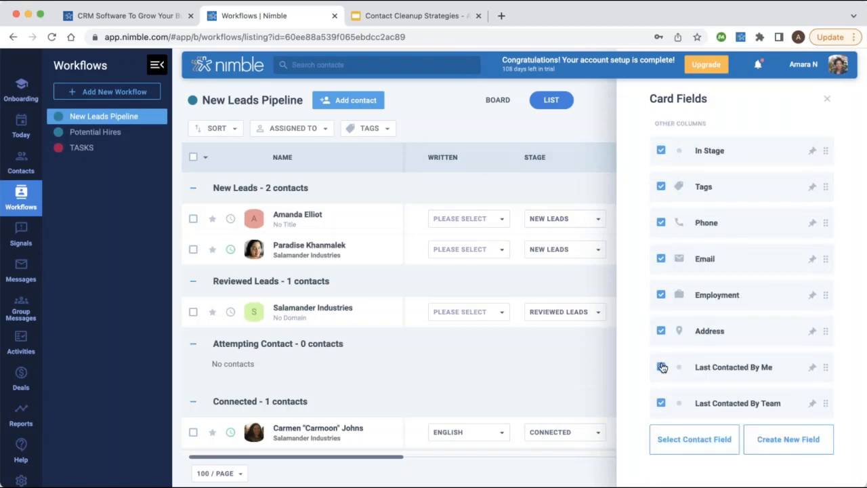
left_click(661, 402)
left_click(662, 222)
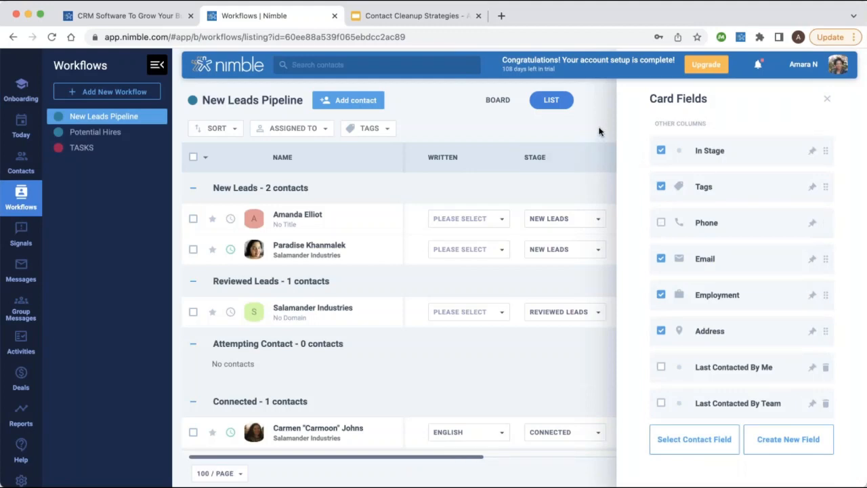
left_click(599, 132)
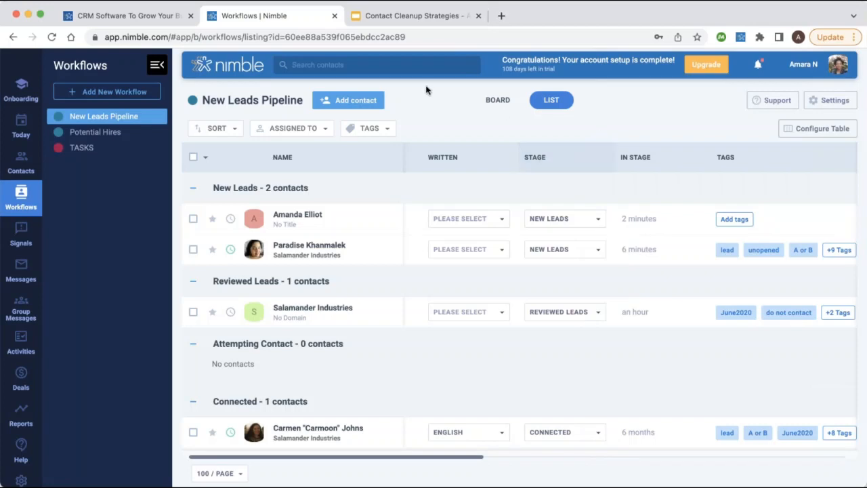
mouse_move(385, 220)
left_click(500, 220)
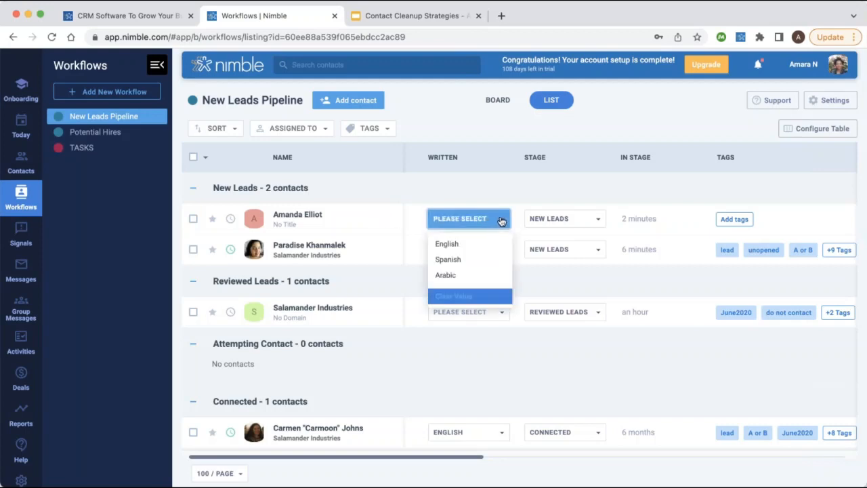
scroll(512, 222, "right", 3)
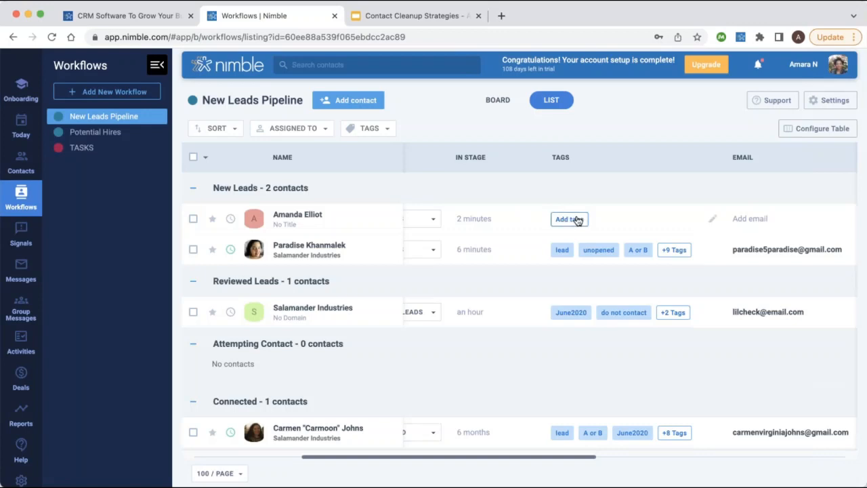
left_click(507, 100)
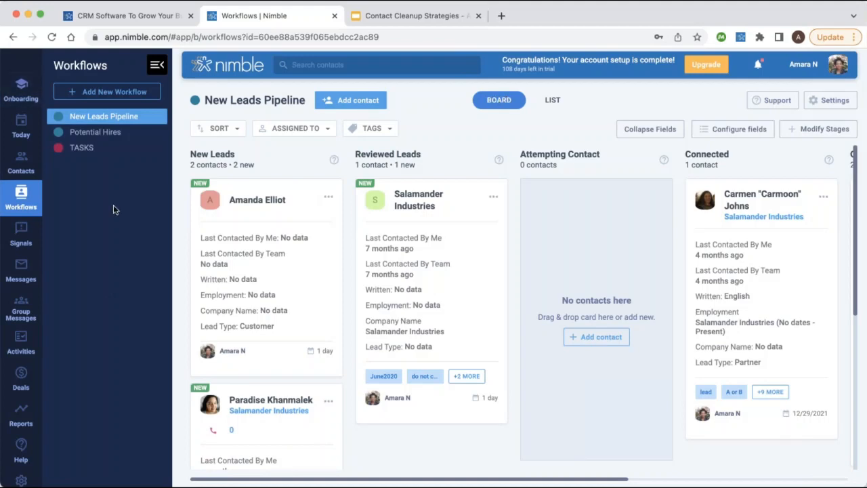
left_click(98, 133)
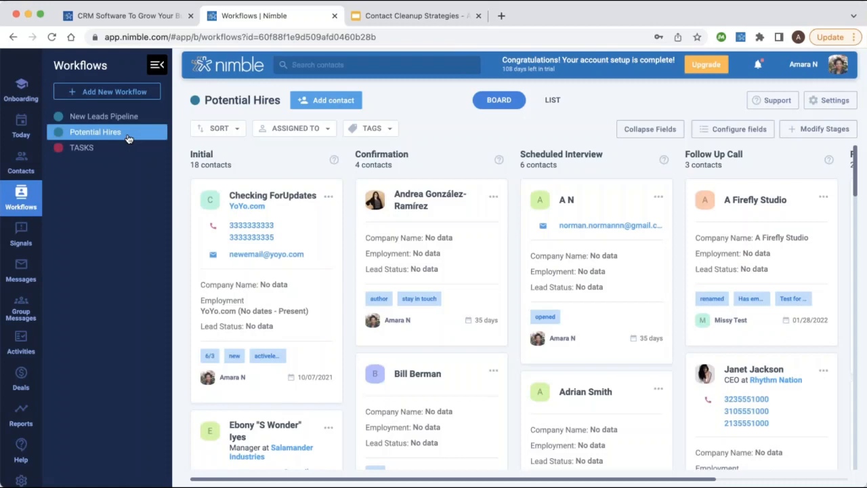
Open Add New Workflow to show the Select Workflow Template dialog.
scroll(433, 271, "right", 2)
scroll(596, 271, "left", 2)
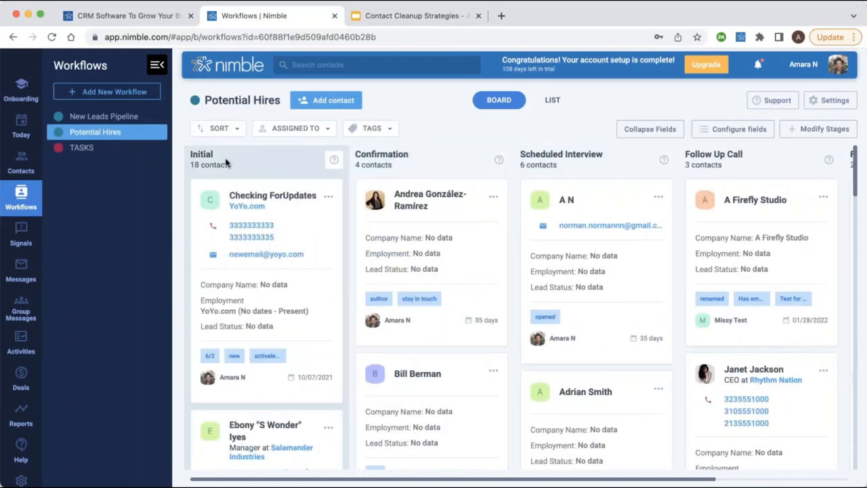
left_click(106, 92)
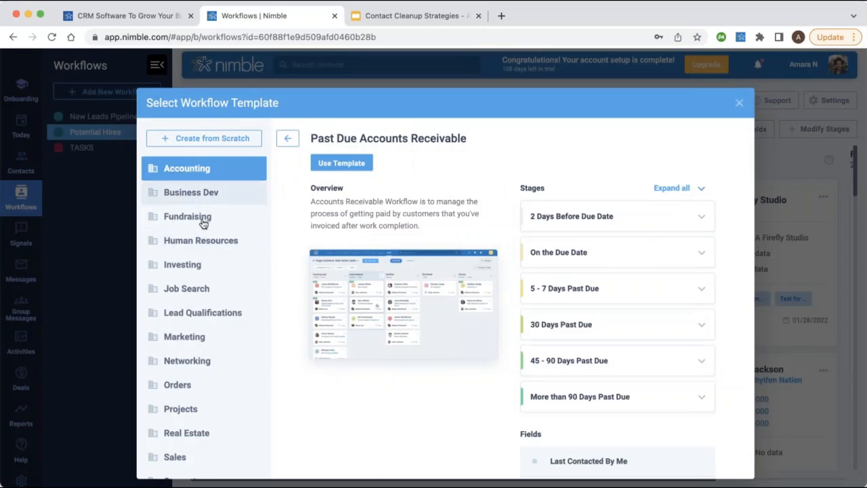
Preview the Business Development template's New Lead and Contacted stages, then the Fundraising and Human Resources templates.
scroll(204, 224, "down", 1)
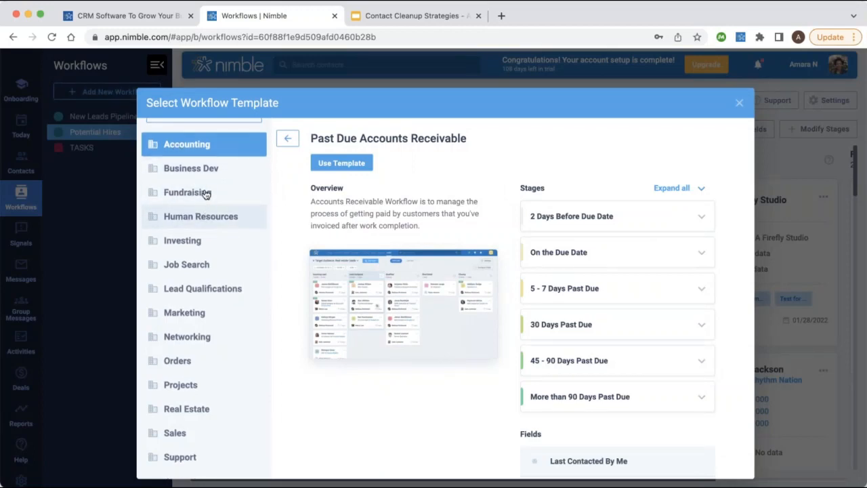
scroll(224, 224, "up", 1)
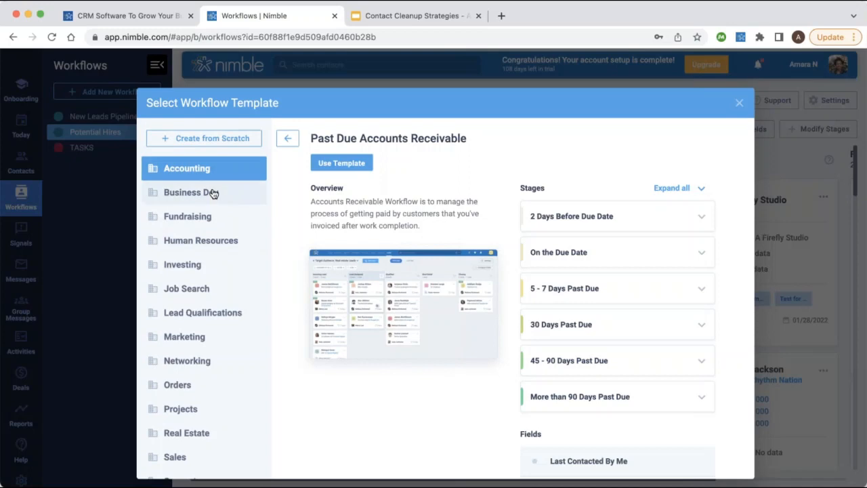
left_click(234, 193)
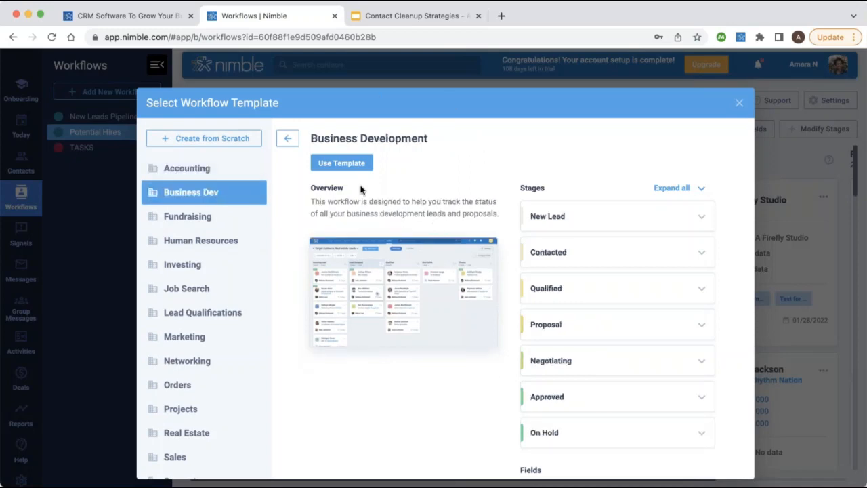
scroll(590, 203, "down", 2)
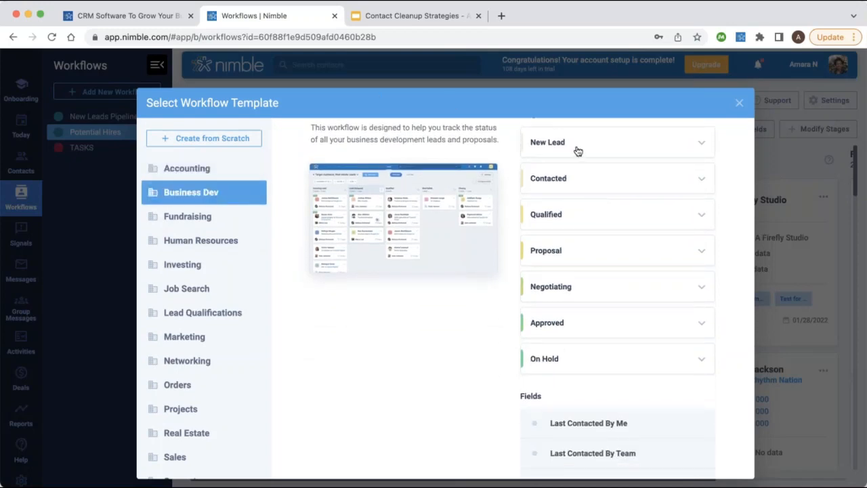
left_click(574, 149)
left_click(598, 206)
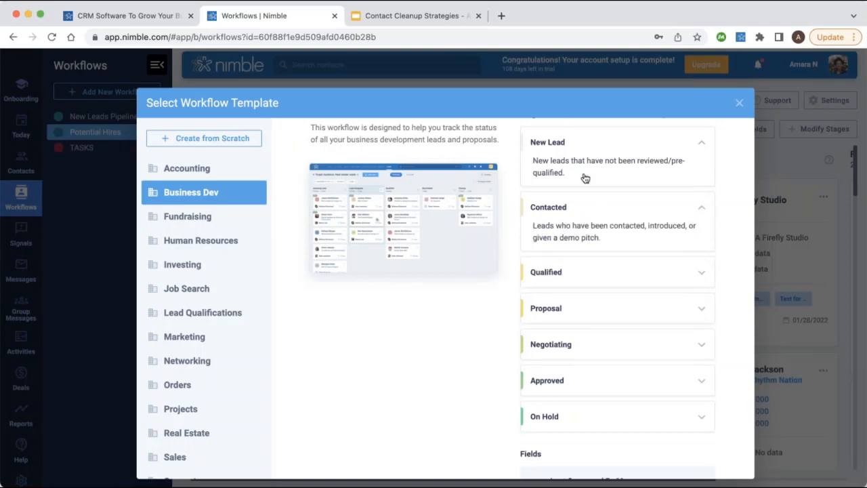
scroll(572, 260, "down", 5)
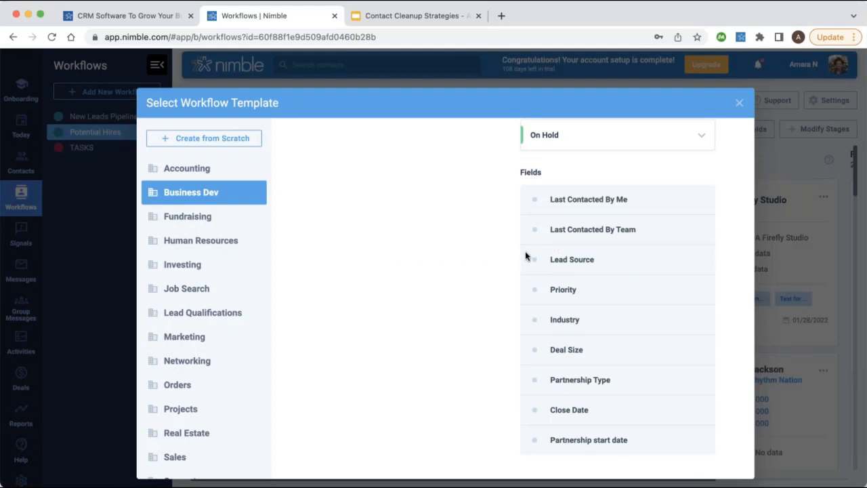
left_click(215, 224)
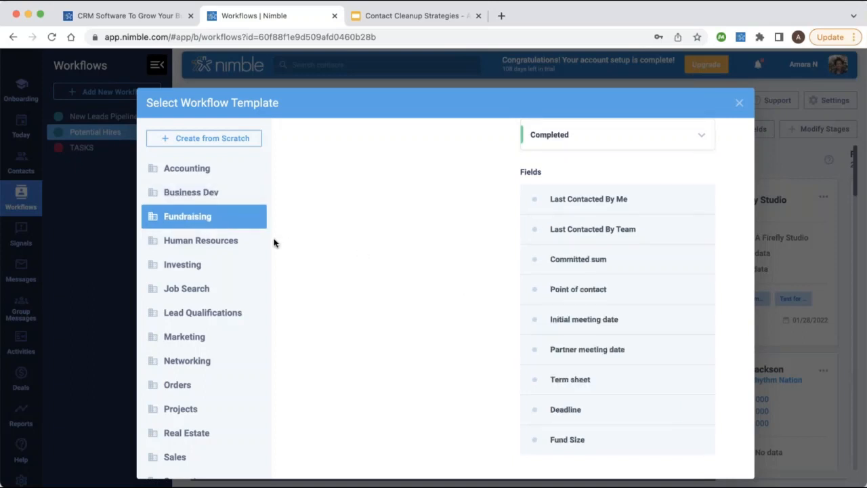
left_click(237, 242)
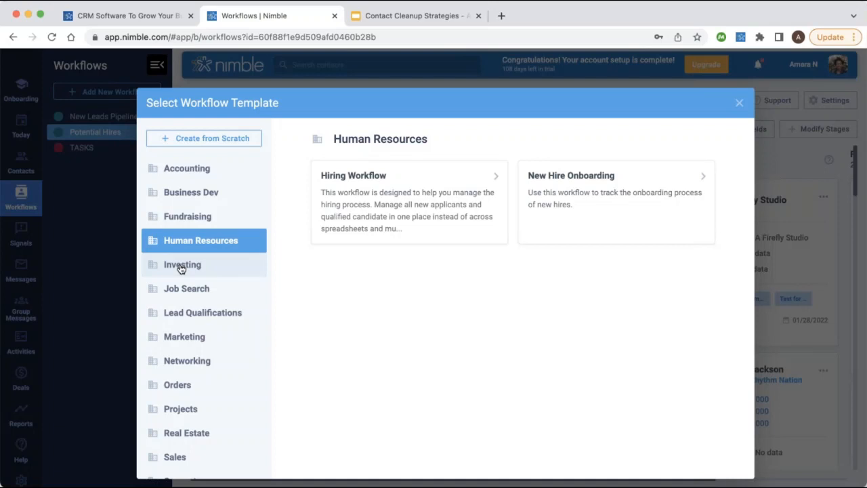
Review the Professional Networking Workflow template's stages and start a new workflow from it.
left_click(202, 362)
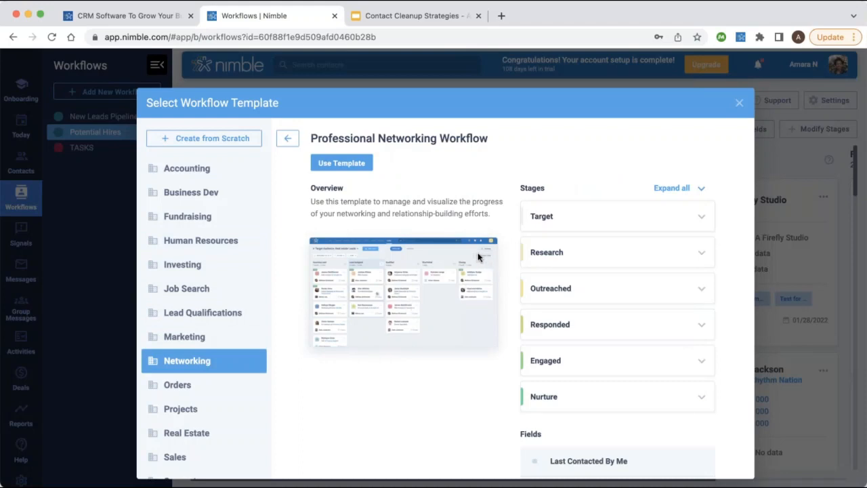
scroll(555, 203, "down", 2)
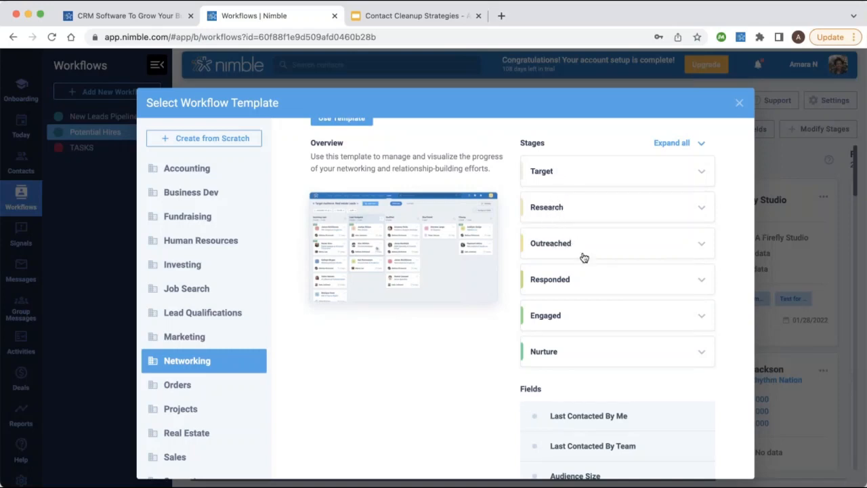
scroll(577, 297, "down", 3)
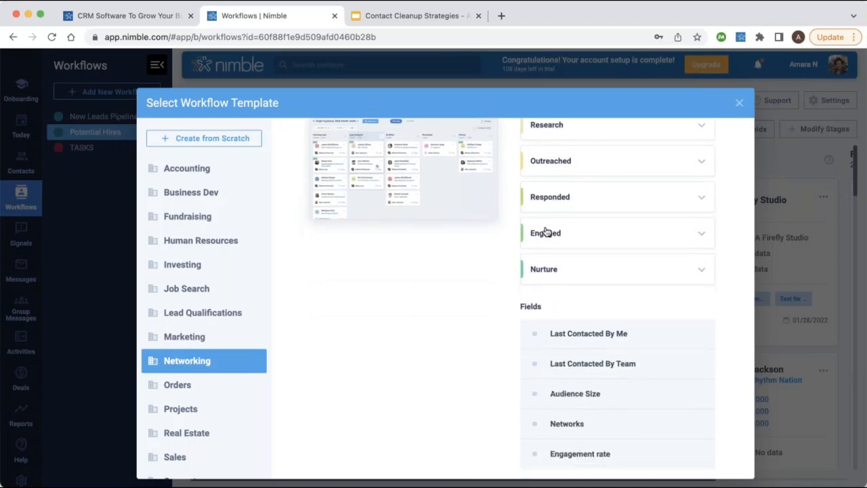
scroll(554, 281, "down", 1)
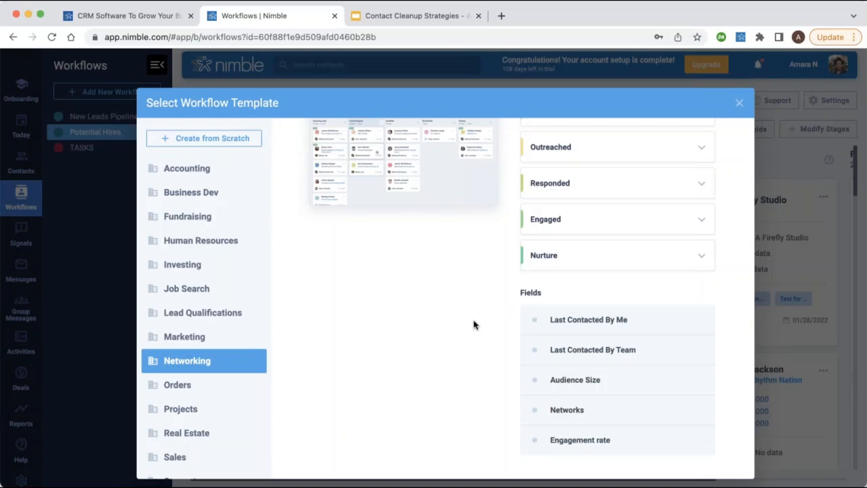
scroll(474, 323, "up", 5)
left_click(319, 166)
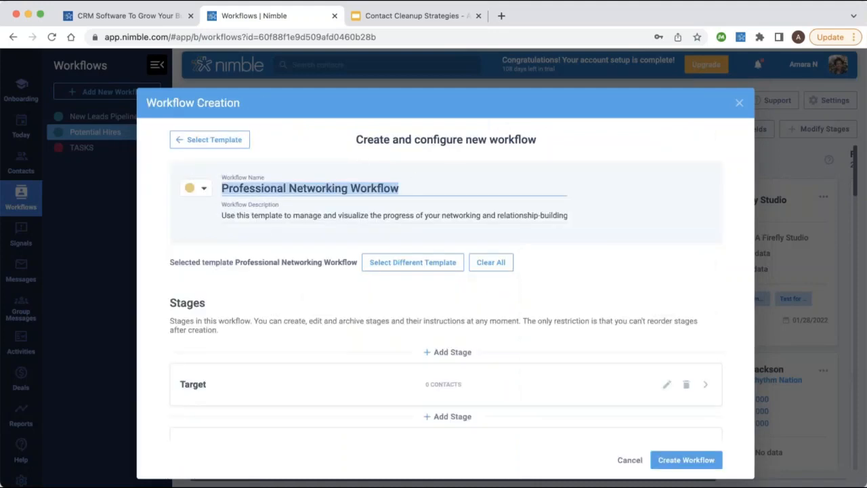
Review the prefilled Target-to-Nurture stages down to the Unsuccessful Exit Reasons section.
scroll(358, 246, "down", 5)
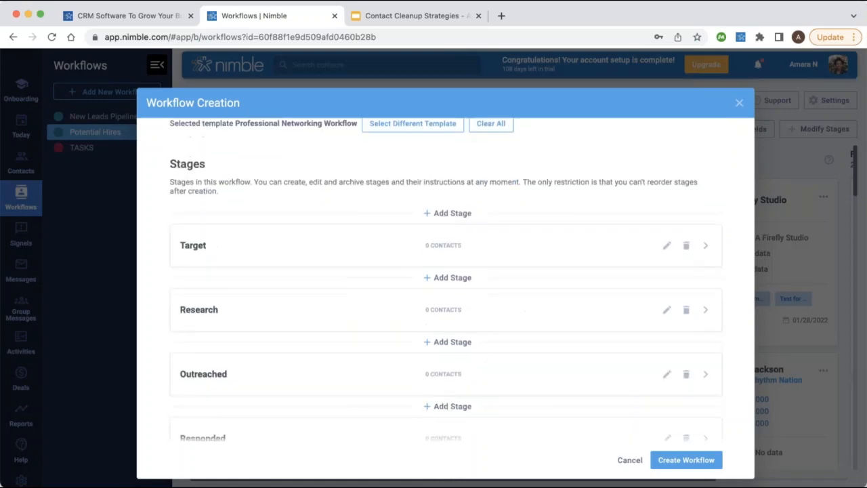
scroll(449, 300, "up", 3)
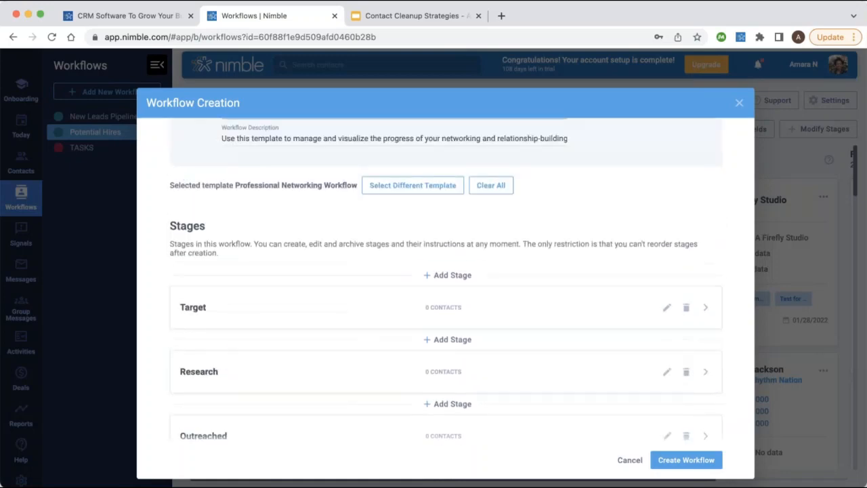
scroll(450, 302, "down", 5)
scroll(450, 304, "down", 2)
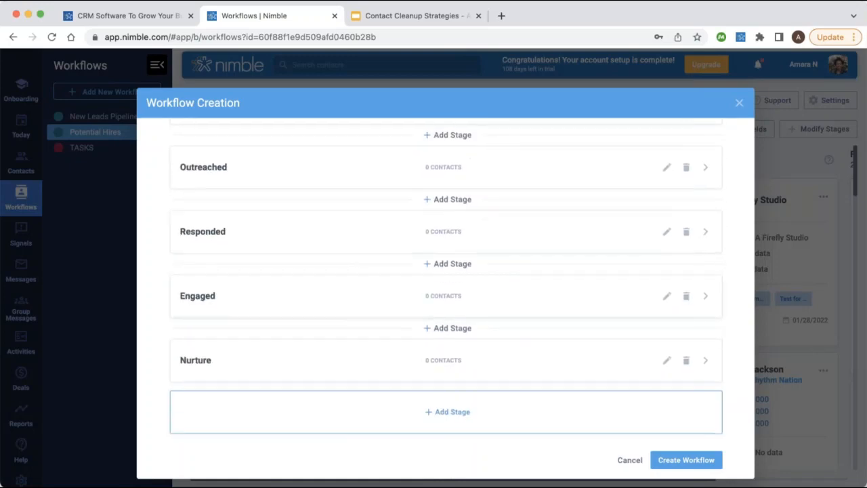
scroll(408, 269, "down", 3)
scroll(440, 284, "down", 1)
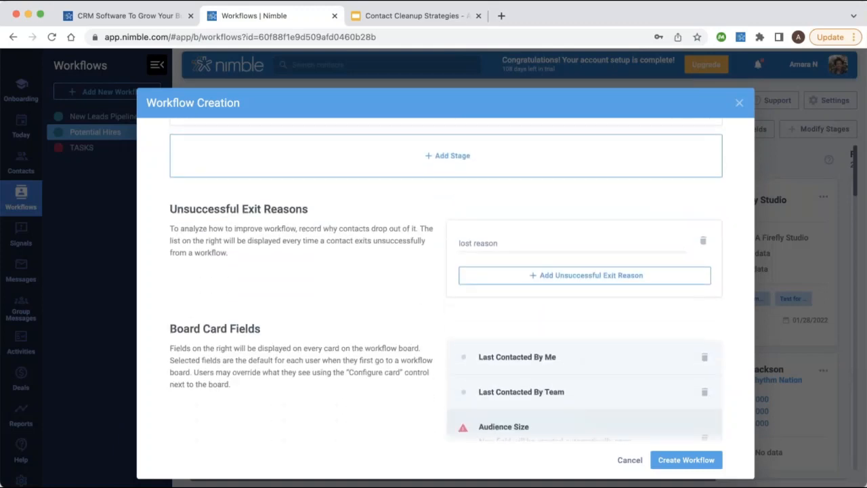
left_click(534, 277)
Add exit reasons 'Doesn't meet criteria' and 'UNavailable', then look over the board card fields.
left_click(507, 244)
type("Doesn't meet criteria")
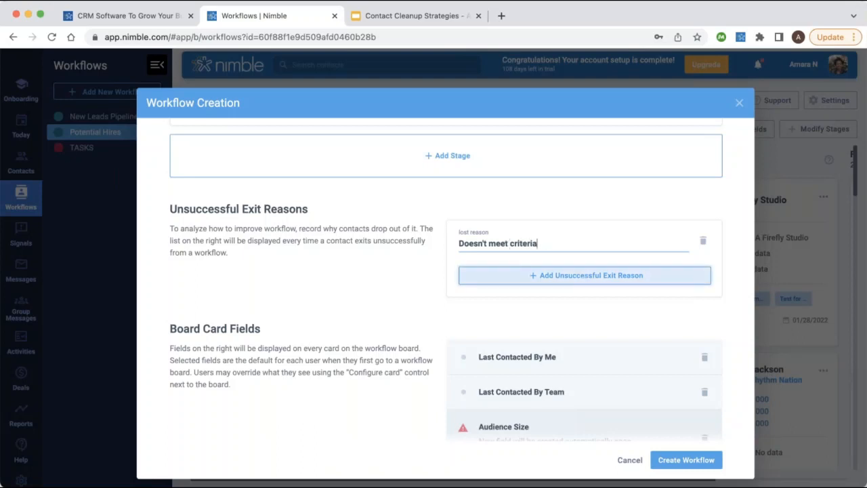
left_click(584, 275)
left_click(499, 271)
type("U")
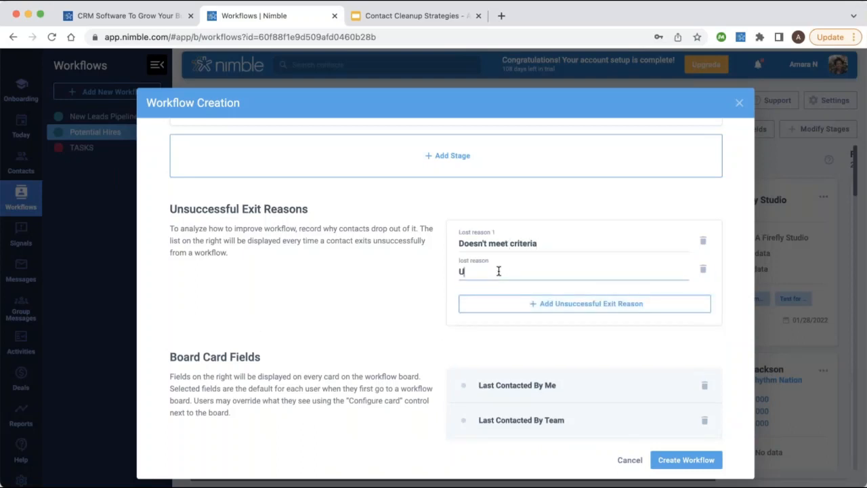
type("UNavailable")
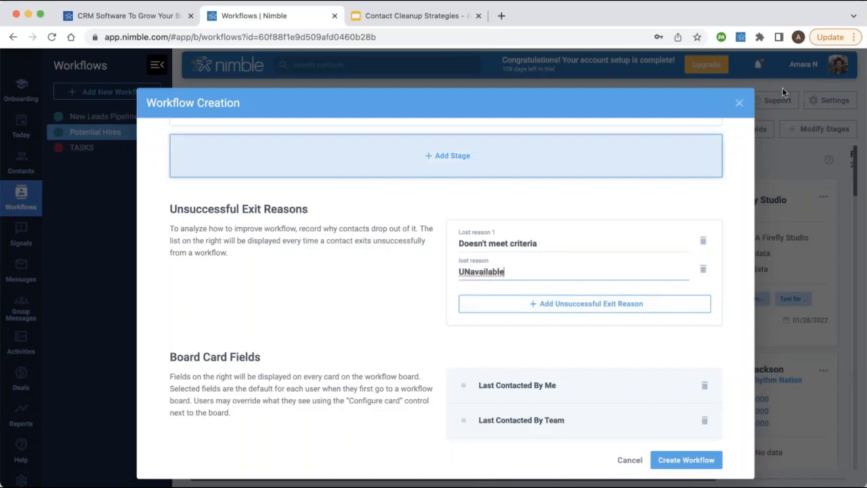
scroll(567, 232, "down", 3)
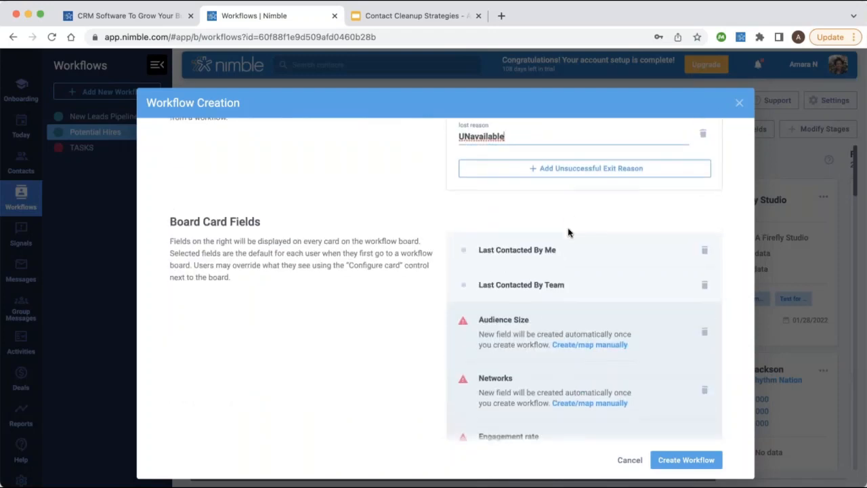
scroll(533, 283, "up", 2)
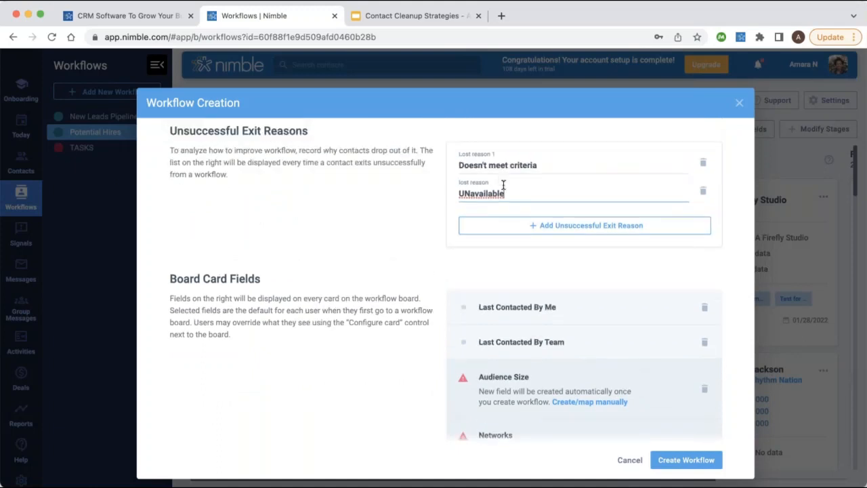
scroll(533, 283, "down", 5)
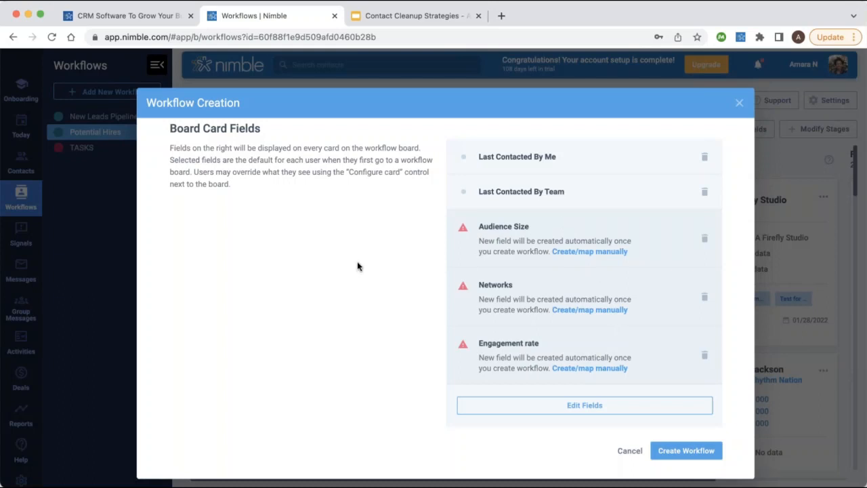
Create the Professional Networking Workflow, showing its empty Target, Research, Outreached and Responded board.
scroll(529, 184, "up", 1)
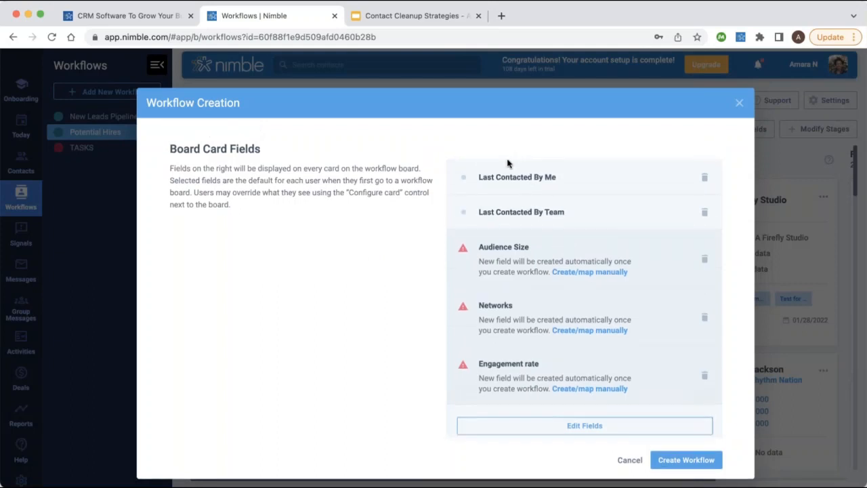
left_click_drag(476, 178, 577, 218)
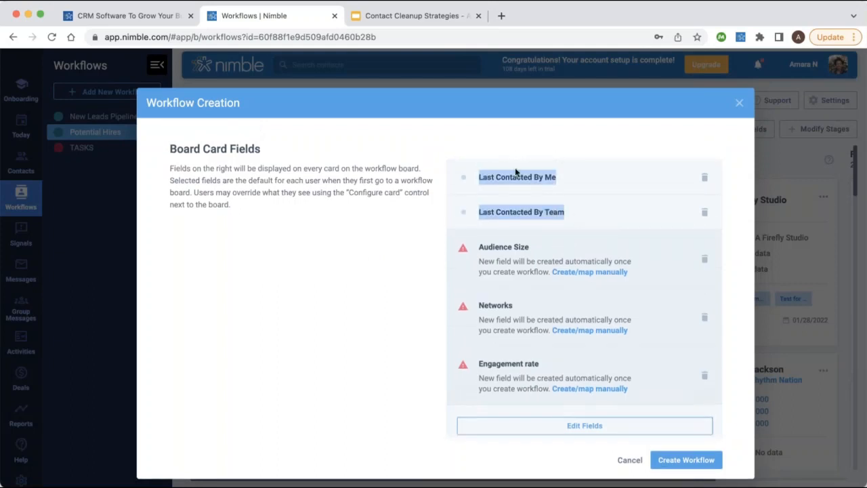
left_click(385, 292)
scroll(402, 251, "down", 1)
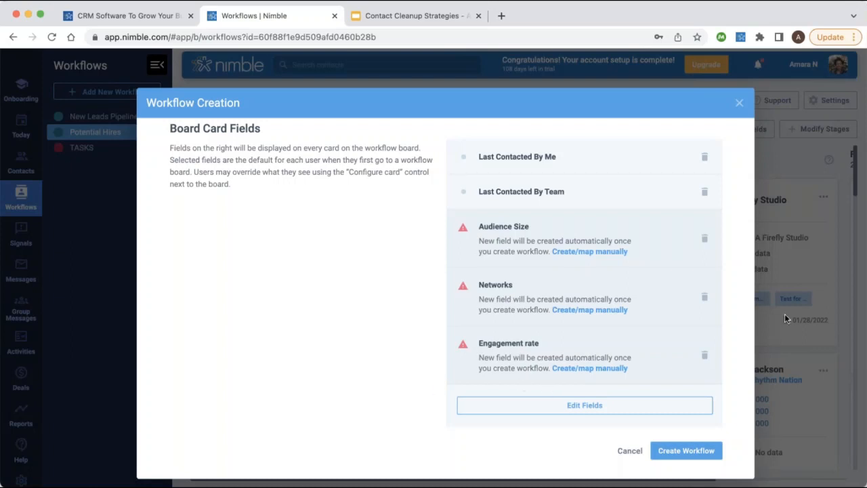
left_click(677, 450)
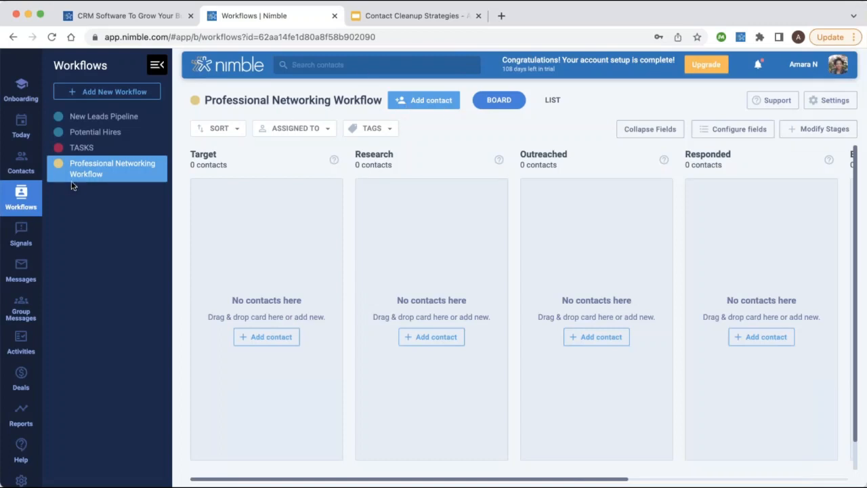
Select all 30 Recently Viewed contacts and show the Add to Workflow options.
left_click(21, 170)
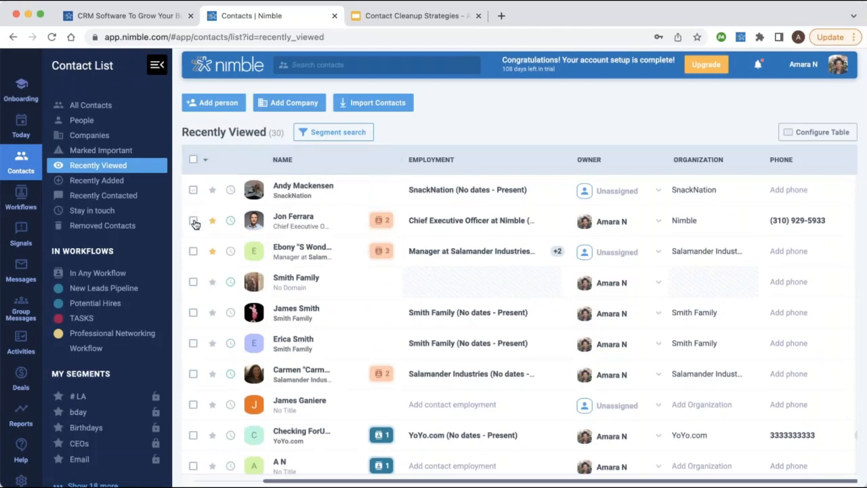
left_click(193, 220)
left_click(193, 190)
left_click(193, 160)
left_click(278, 135)
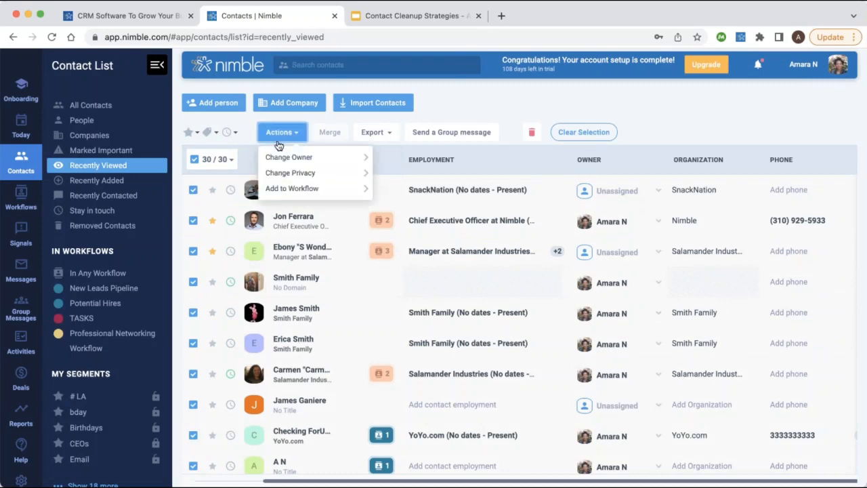
left_click(306, 194)
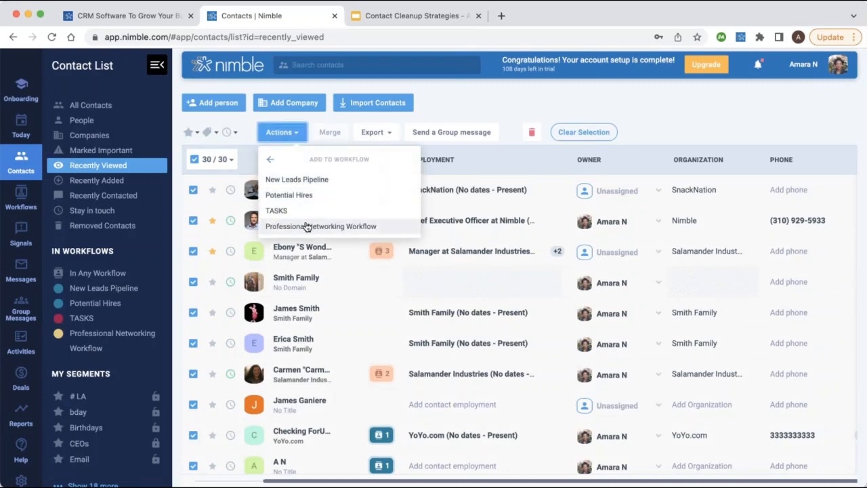
Start a CSV contact import of test3.csv and skip all unmapped fields.
left_click(271, 163)
left_click(399, 107)
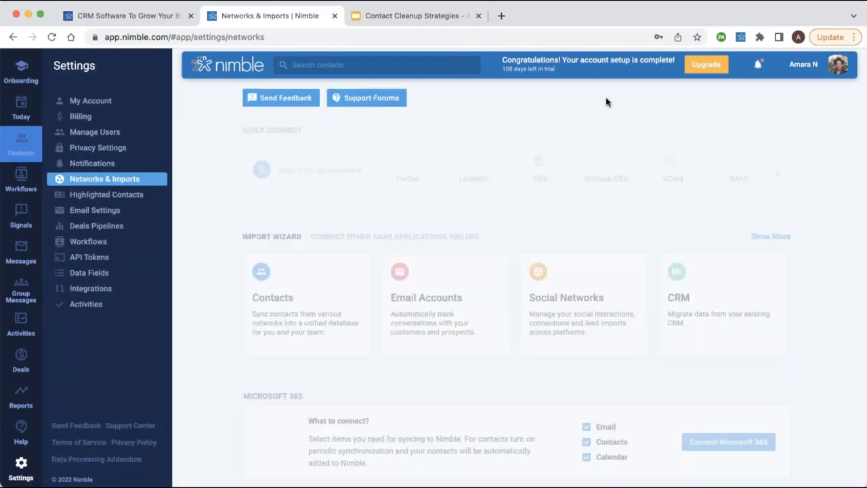
left_click(470, 165)
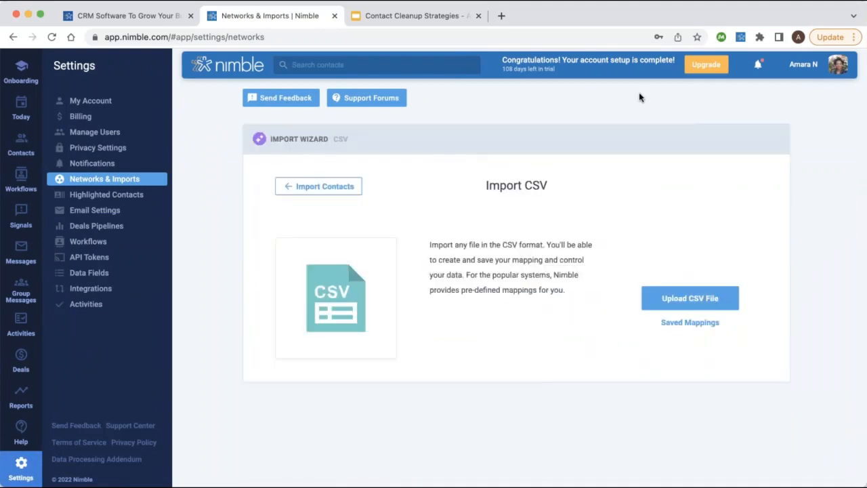
left_click(670, 298)
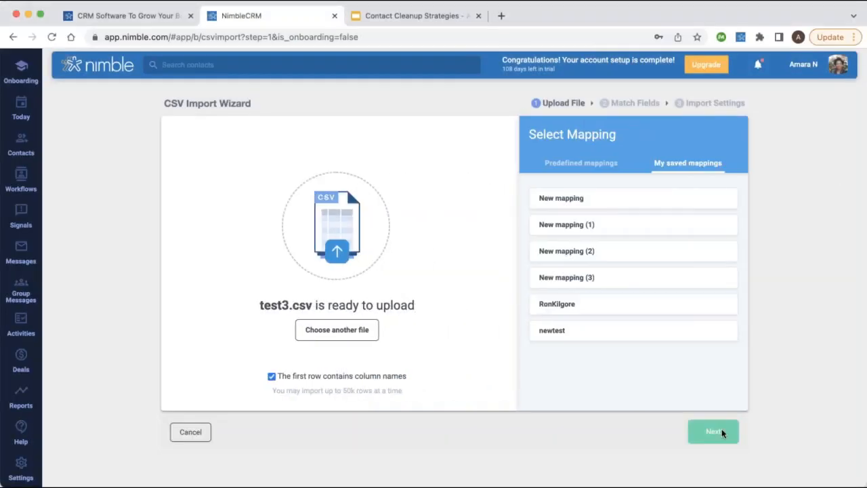
left_click(720, 431)
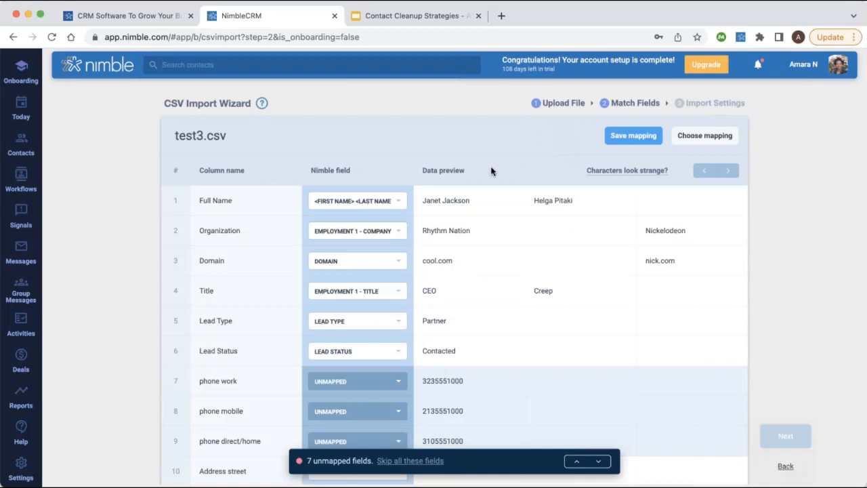
left_click(416, 462)
Have the import add contacts to the Professional Networking Workflow.
left_click(793, 439)
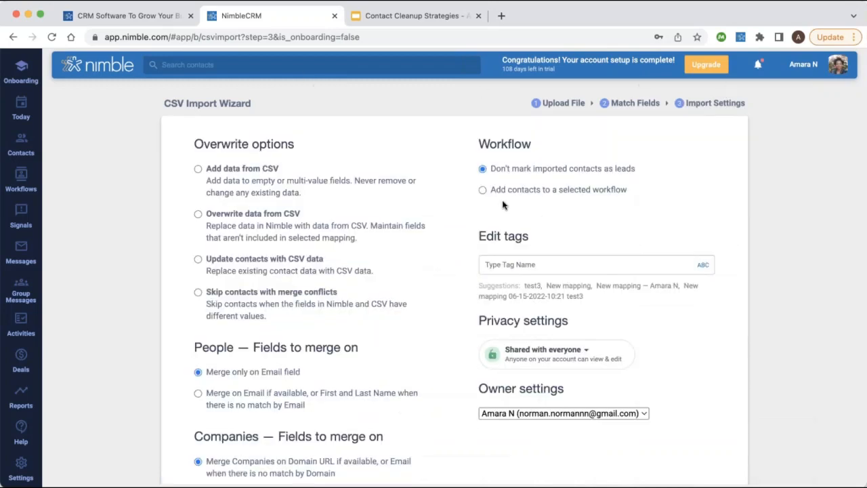
left_click(482, 191)
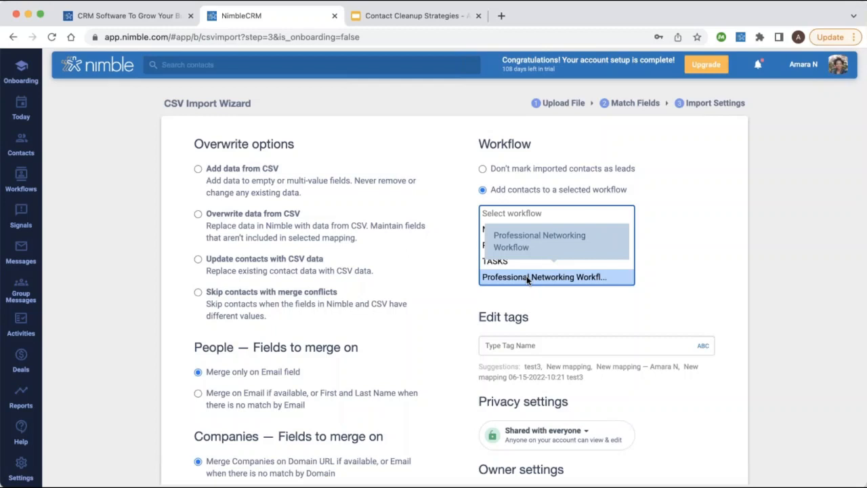
left_click(778, 201)
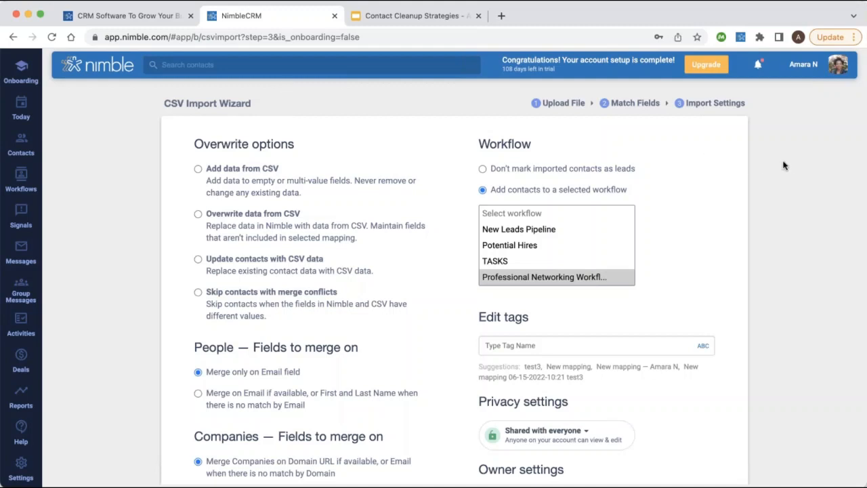
key("super+t")
Enter the illustrator's name in the address bar and open the suggested LinkedIn profile.
type("gemm")
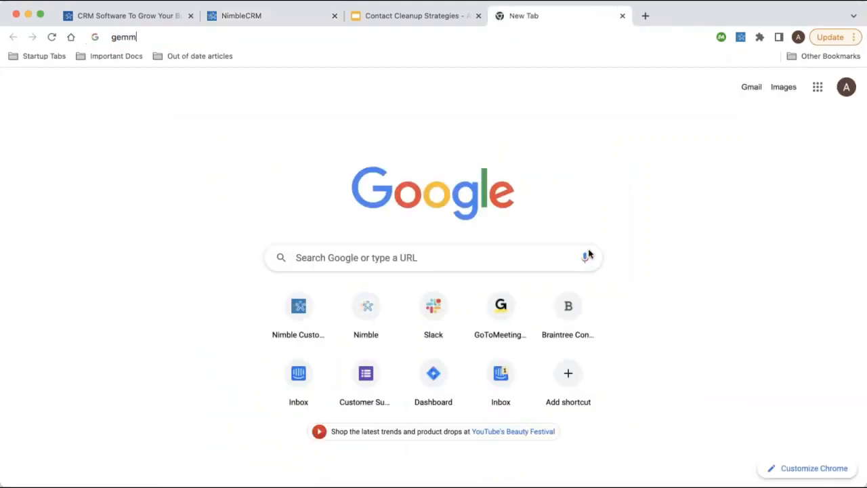
left_click(360, 110)
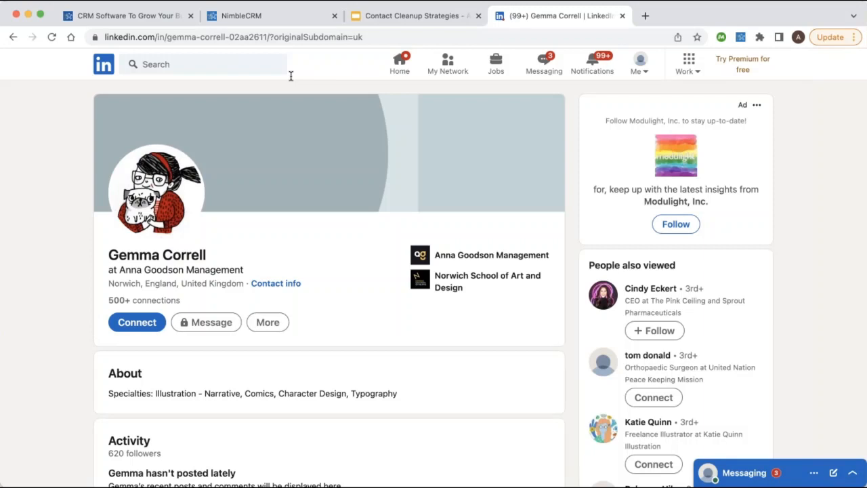
In the Nimble side panel, search a contact by name and view the found profile.
left_click(741, 38)
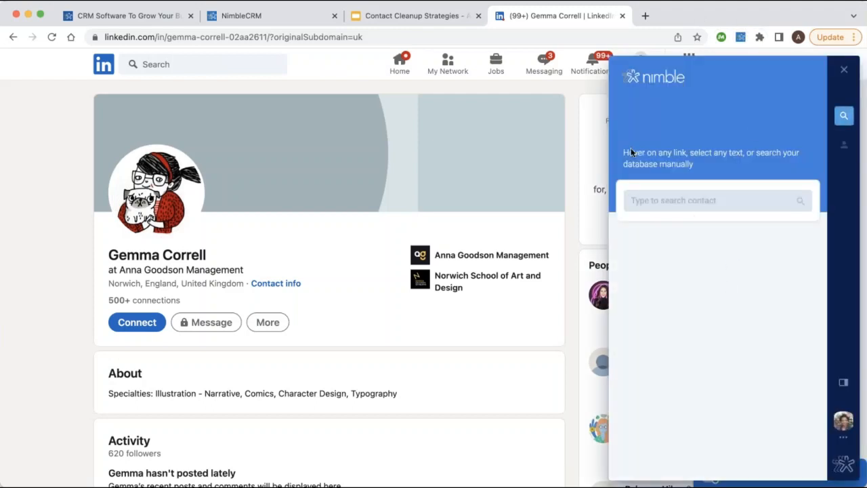
left_click(692, 201)
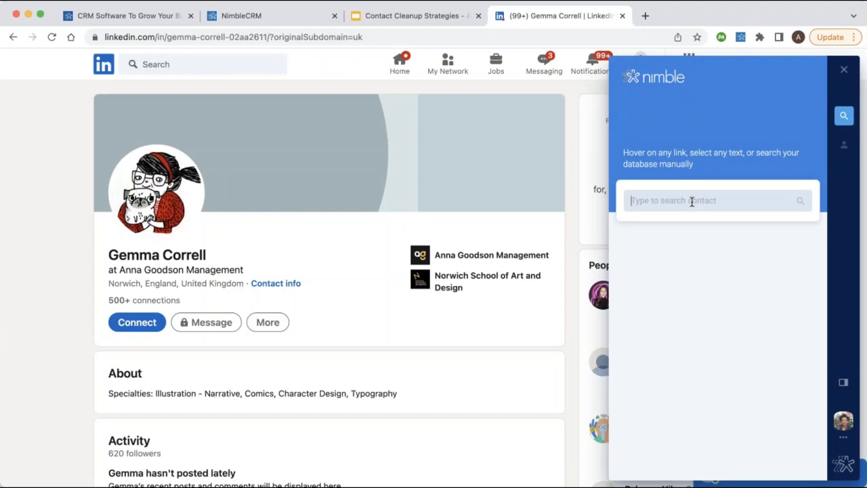
type("jon ferrara")
key("Return")
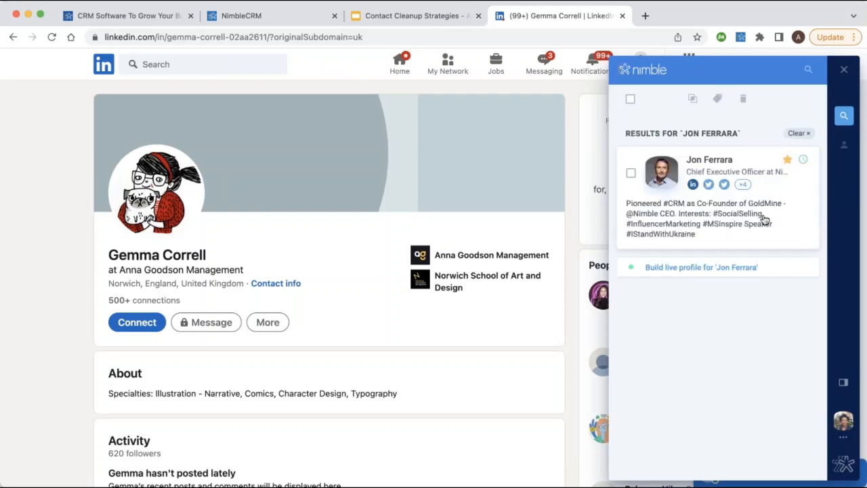
left_click(759, 218)
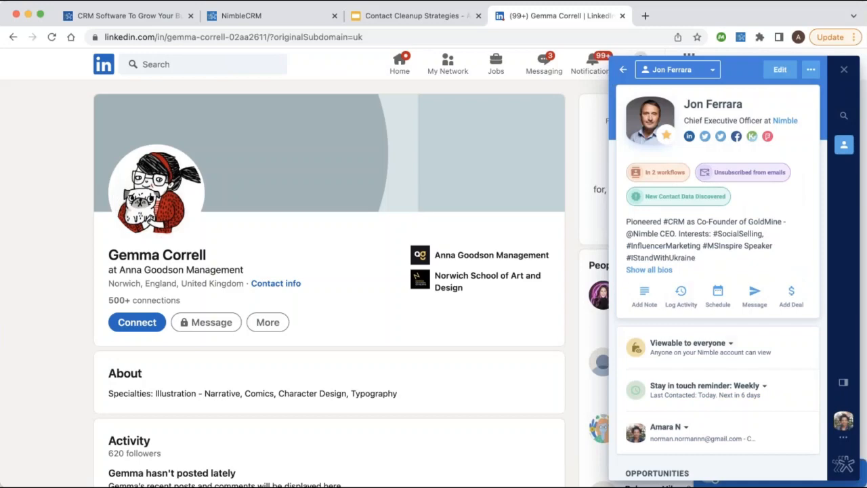
scroll(703, 217, "down", 5)
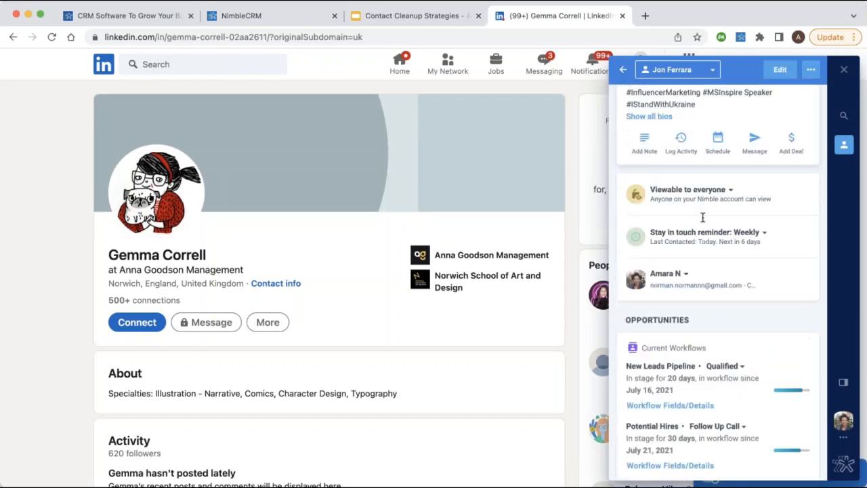
scroll(702, 217, "up", 5)
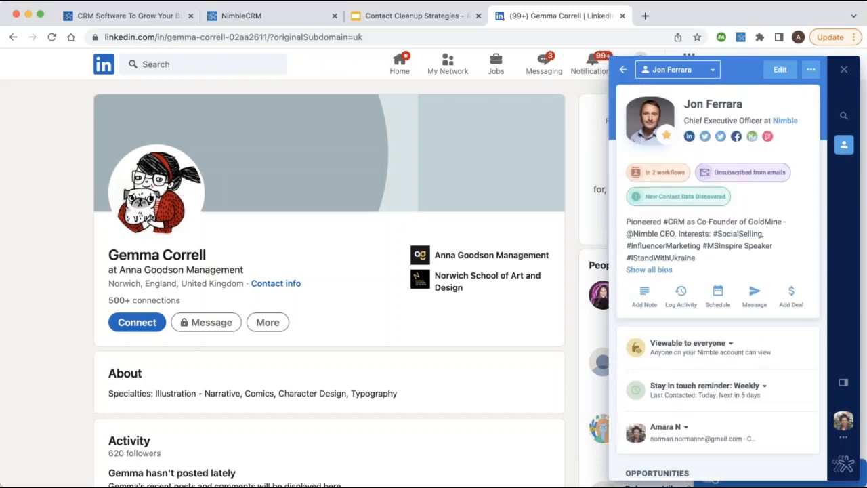
left_click(623, 70)
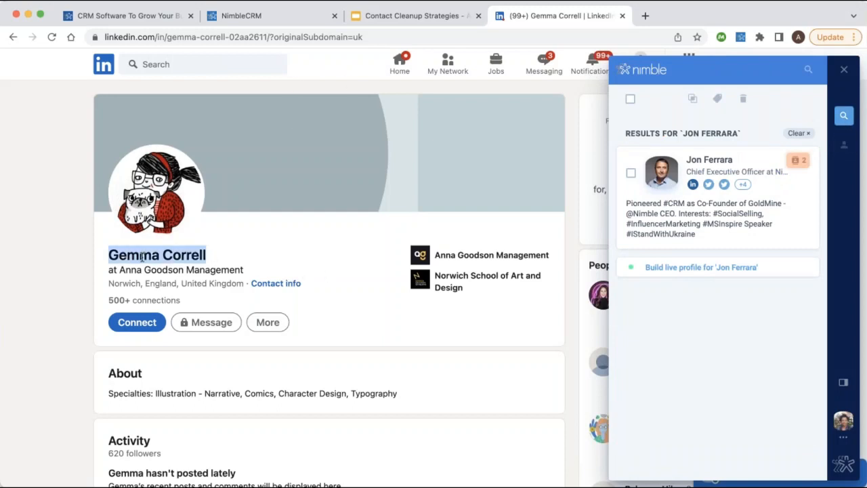
Build a live profile for the LinkedIn illustrator and confirm the LinkedIn match.
left_click(726, 161)
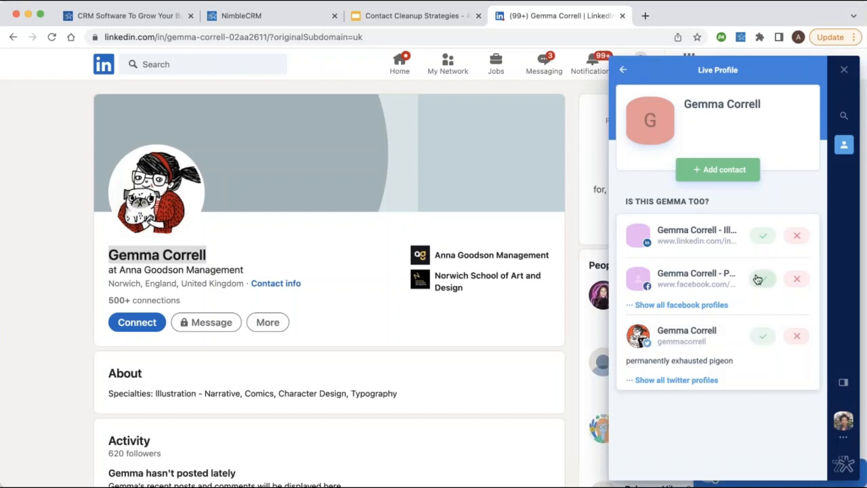
left_click(759, 237)
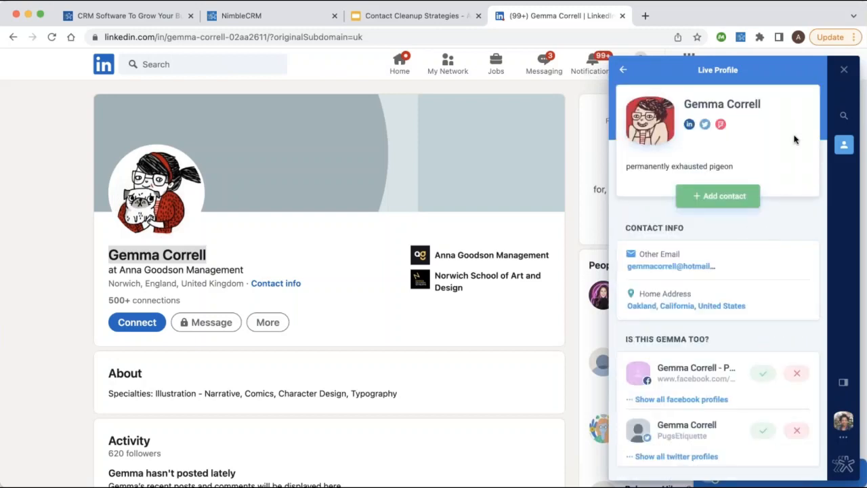
scroll(739, 275, "down", 1)
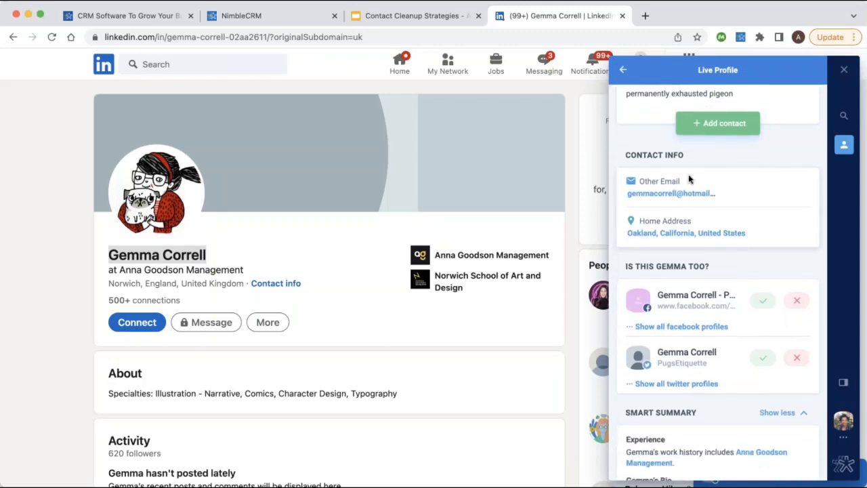
scroll(682, 220, "down", 1)
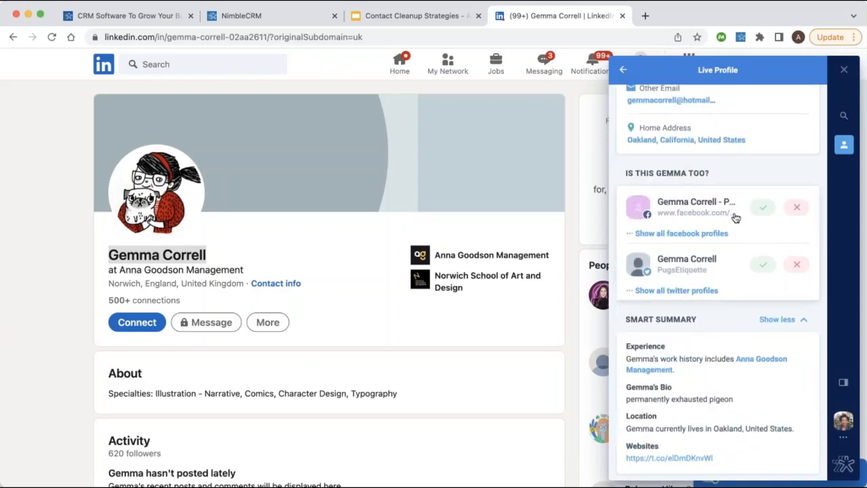
scroll(708, 221, "down", 3)
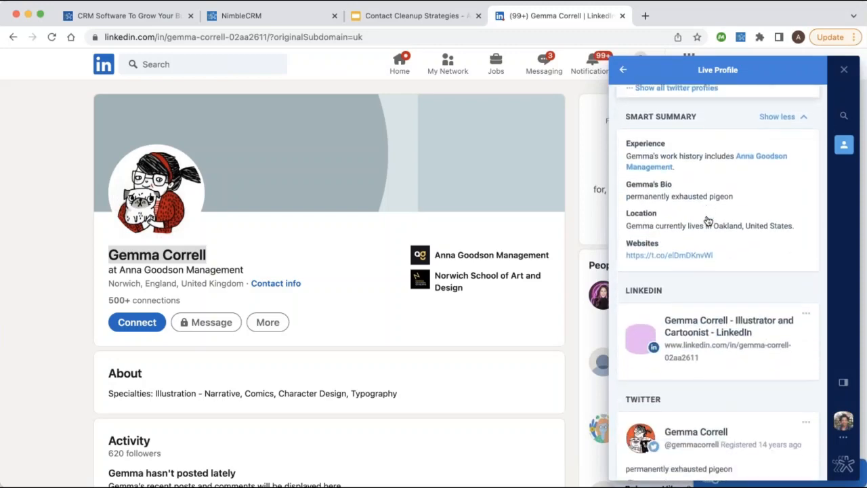
Save the live profile as a new contact and dismiss the confirmation.
scroll(708, 221, "down", 3)
scroll(685, 257, "down", 1)
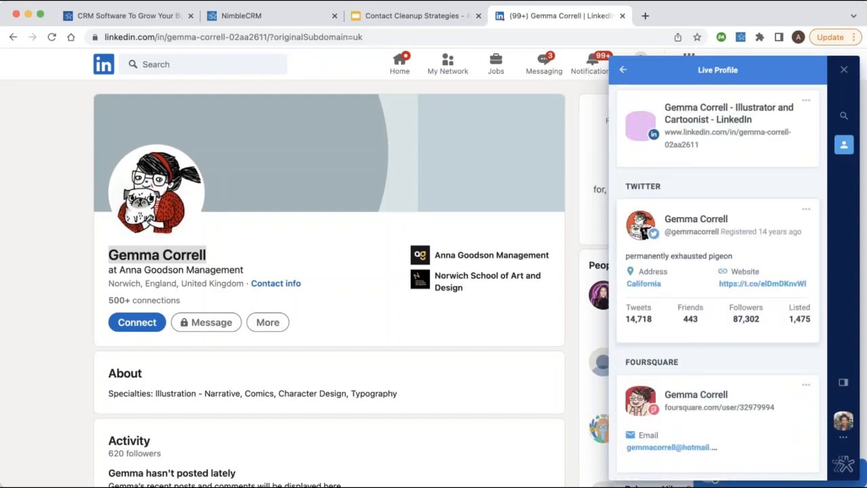
scroll(697, 217, "up", 5)
left_click(708, 196)
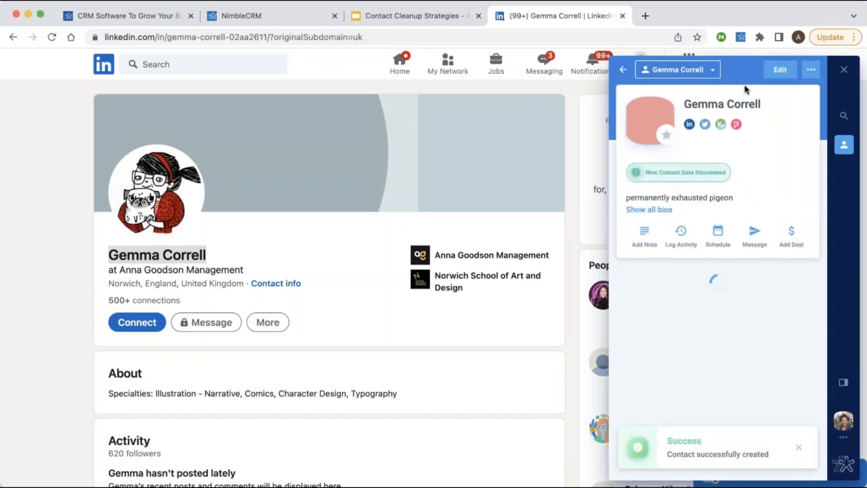
left_click(799, 448)
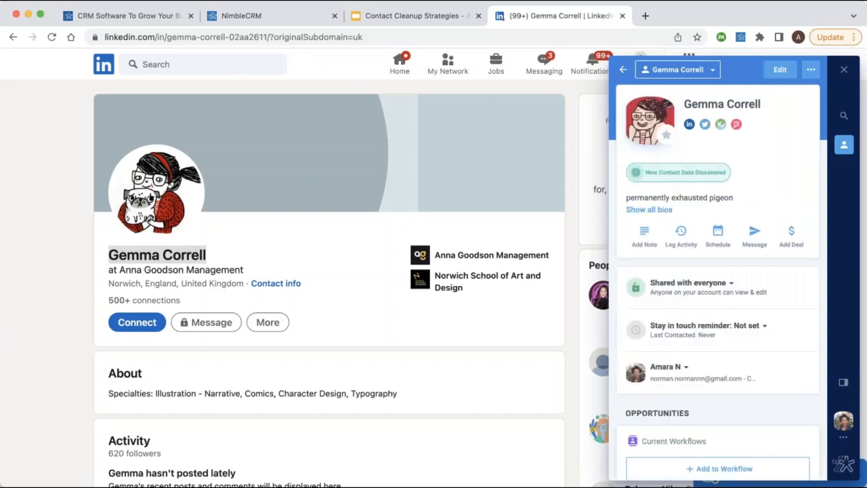
Add the contact to New Leads Pipeline at the Reviewed Leads stage.
scroll(720, 194, "down", 4)
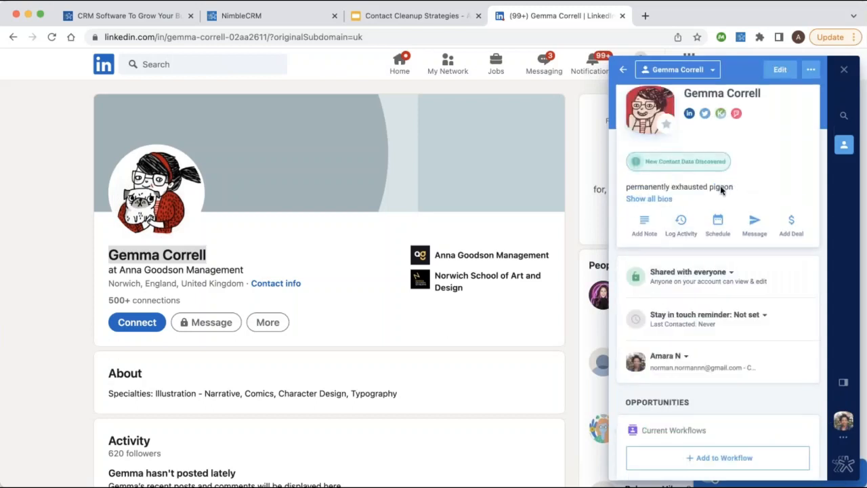
left_click(718, 322)
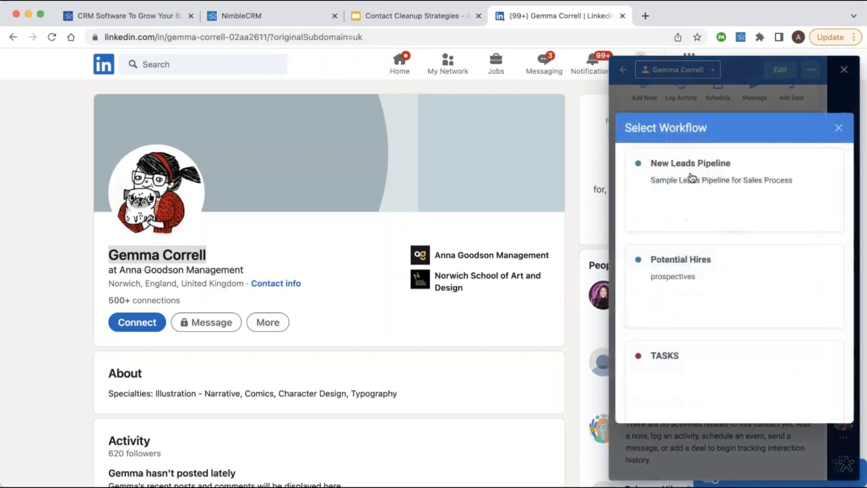
left_click(682, 184)
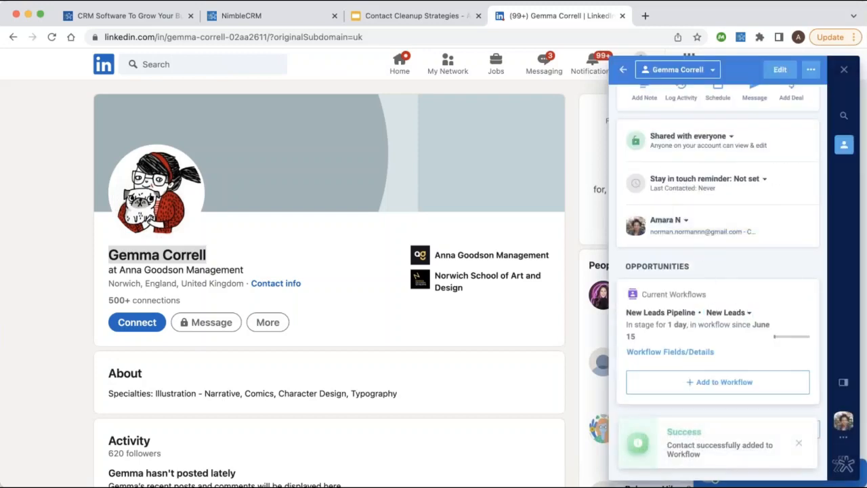
left_click(729, 312)
left_click(736, 347)
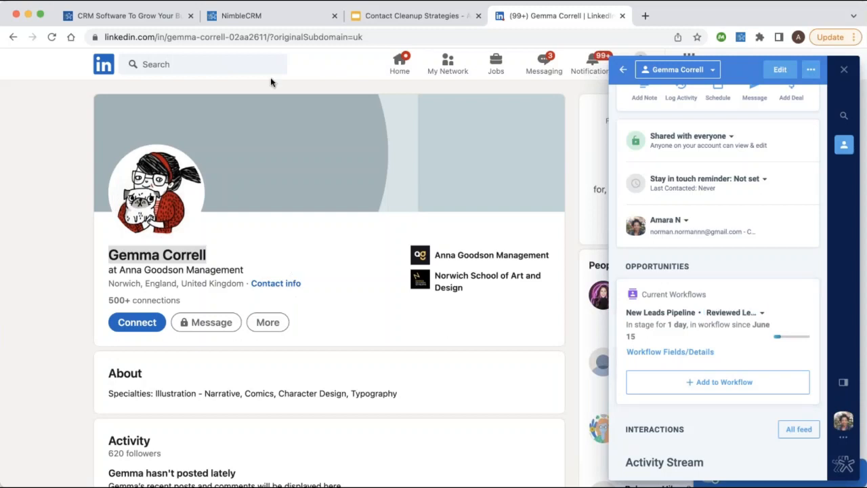
left_click(262, 19)
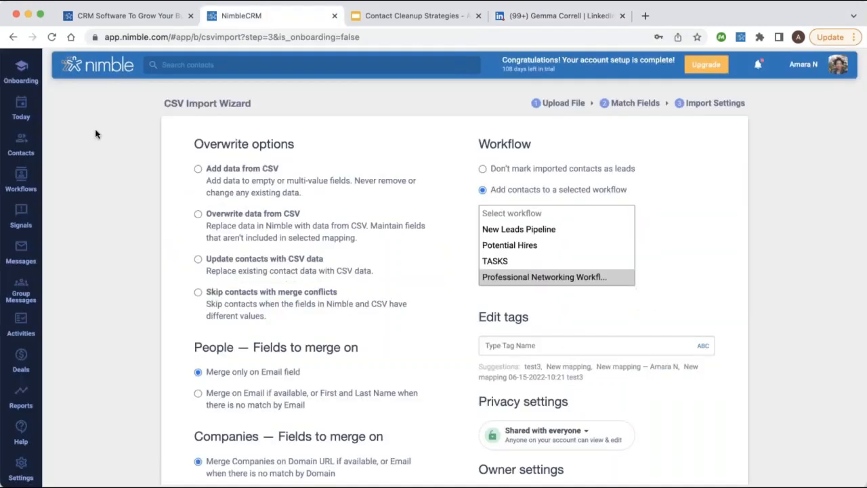
Filter Contacts to the New Leads Pipeline workflow's 7 contacts.
left_click(25, 146)
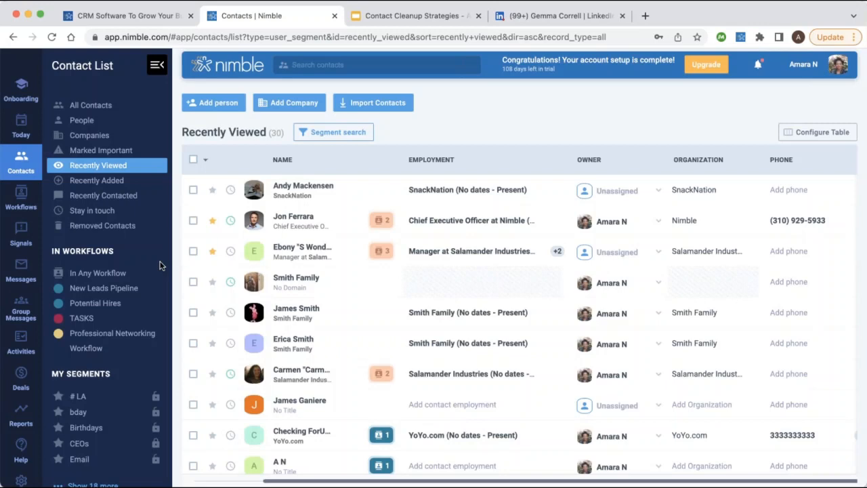
left_click(107, 290)
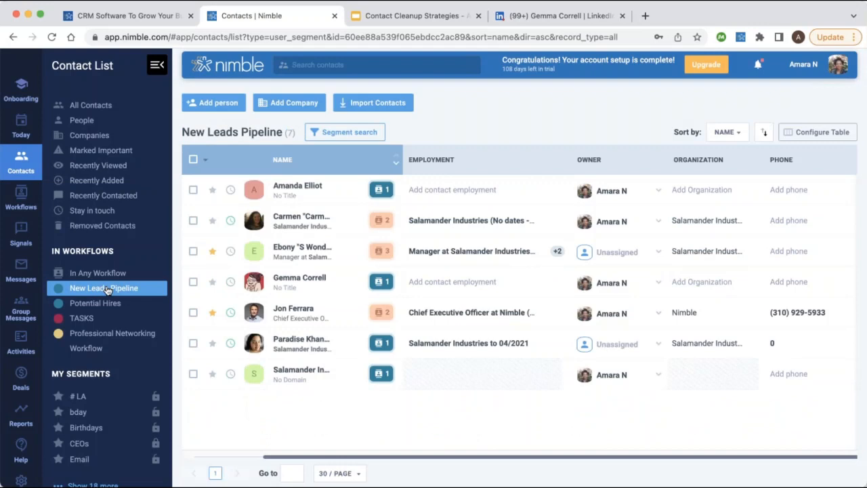
mouse_move(381, 225)
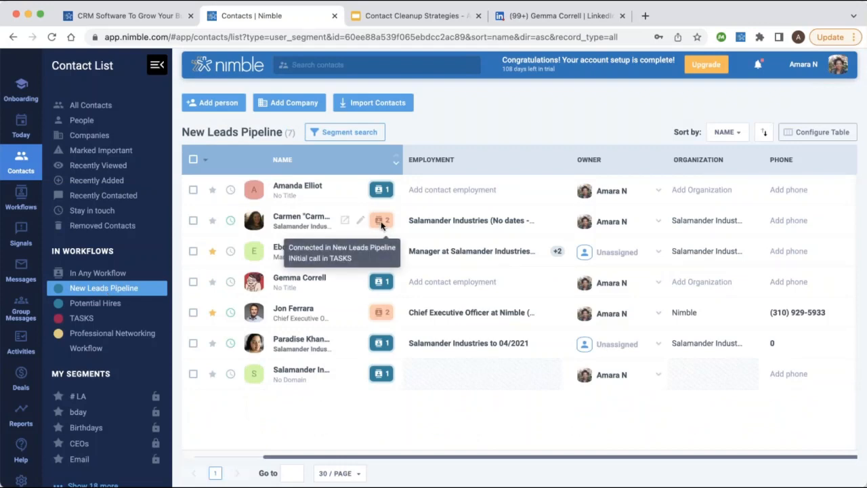
mouse_move(382, 313)
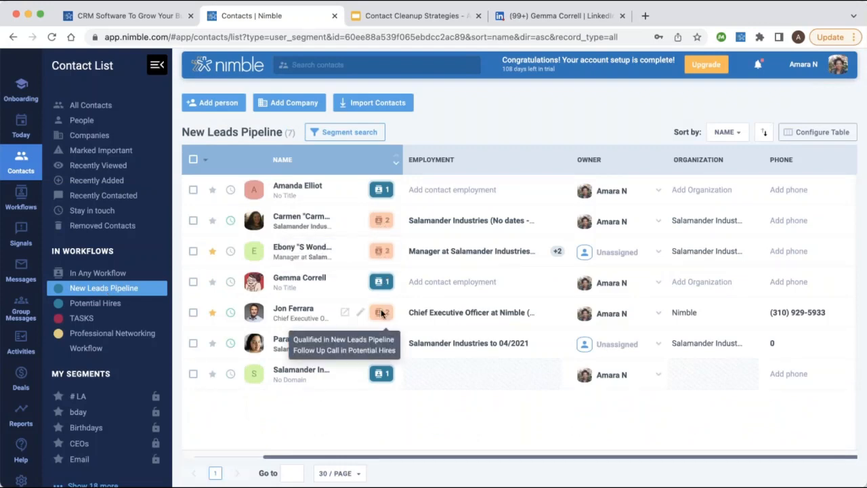
mouse_move(380, 283)
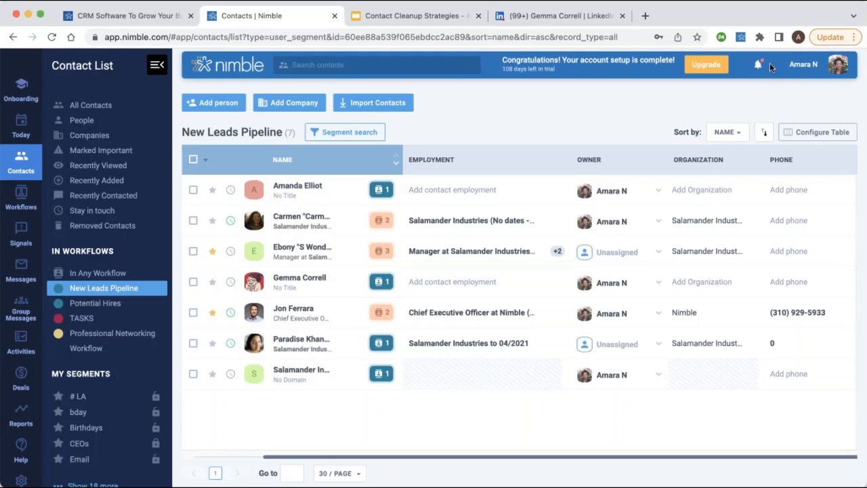
Sort the New Leads Pipeline contacts by City and check the table's column settings.
left_click(724, 132)
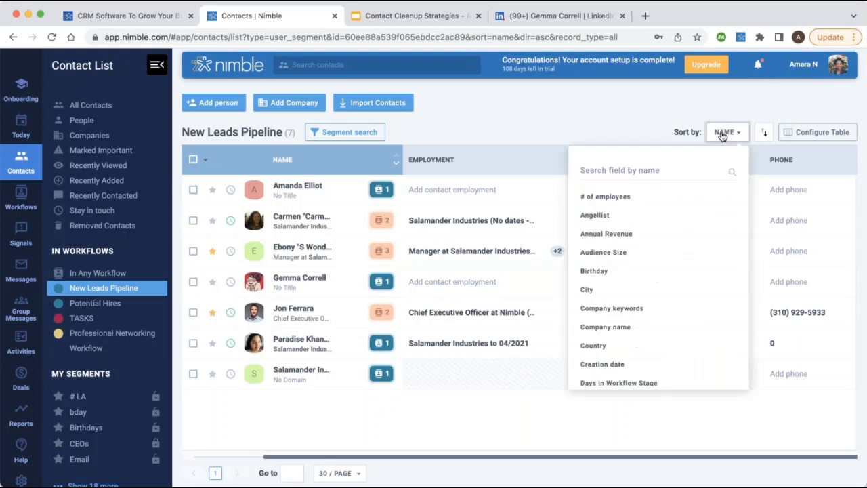
left_click(659, 290)
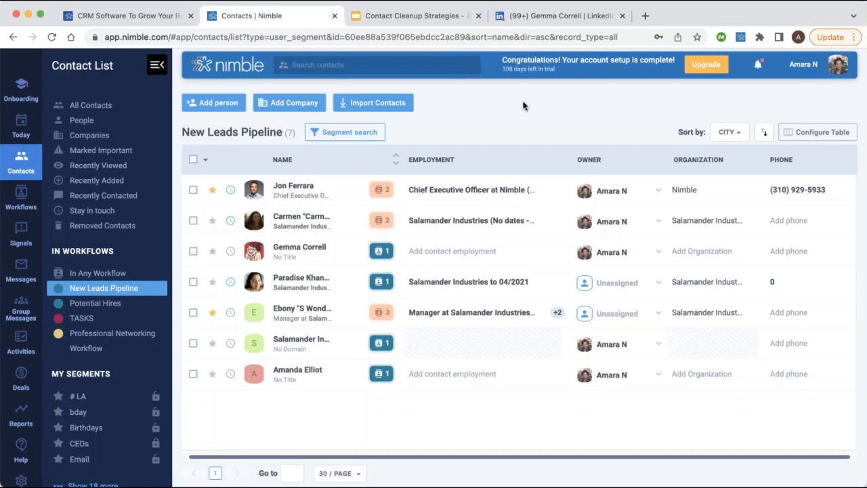
left_click(821, 132)
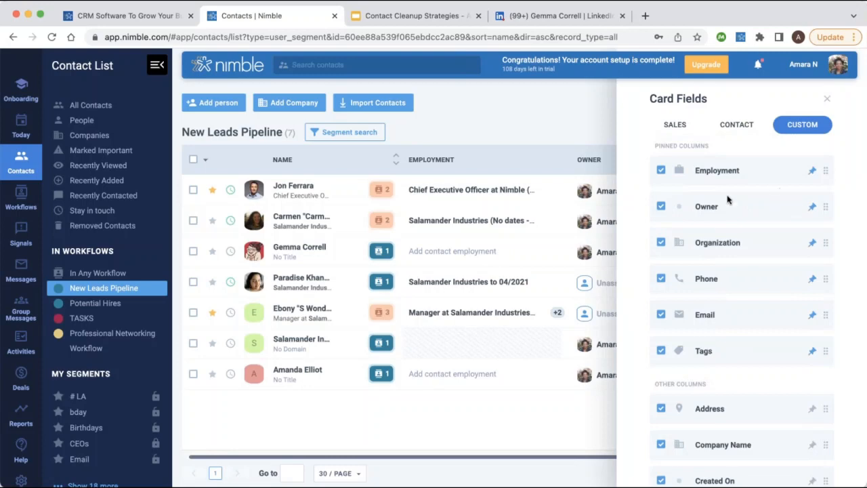
scroll(725, 332, "down", 1)
scroll(725, 330, "up", 1)
left_click(828, 99)
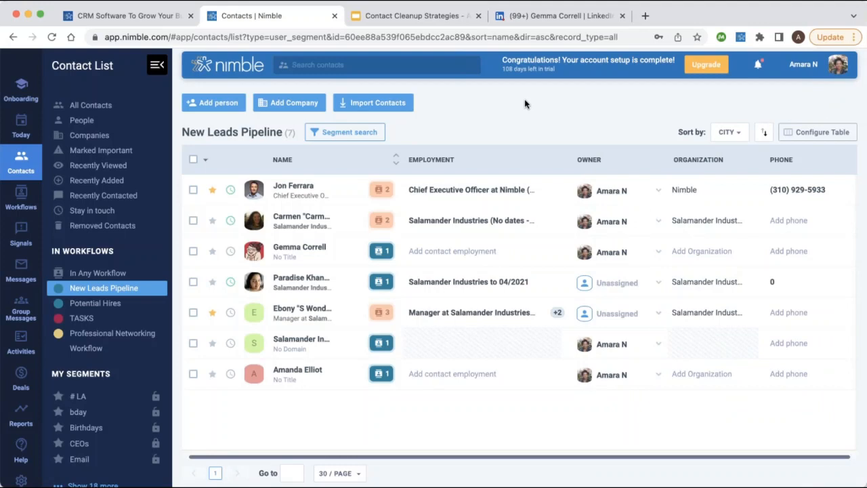
scroll(112, 367, "down", 4)
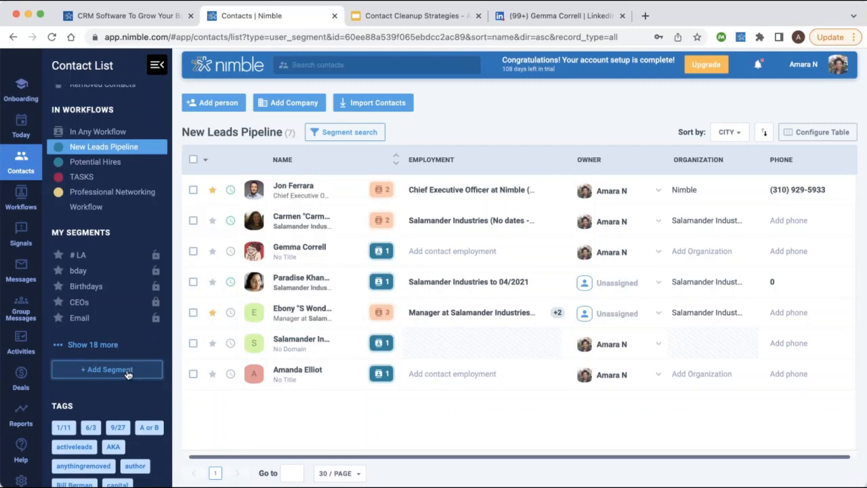
Start a new segment search filtered on the Active Workflow Stage contact field.
left_click(348, 133)
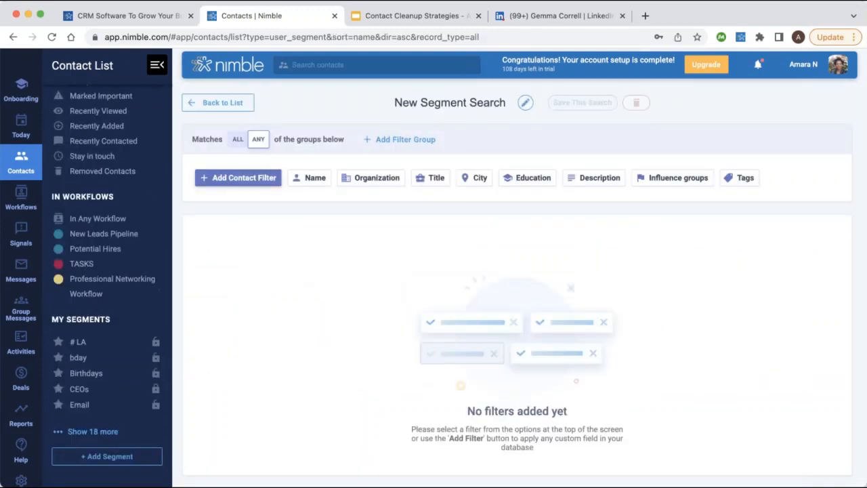
left_click(247, 186)
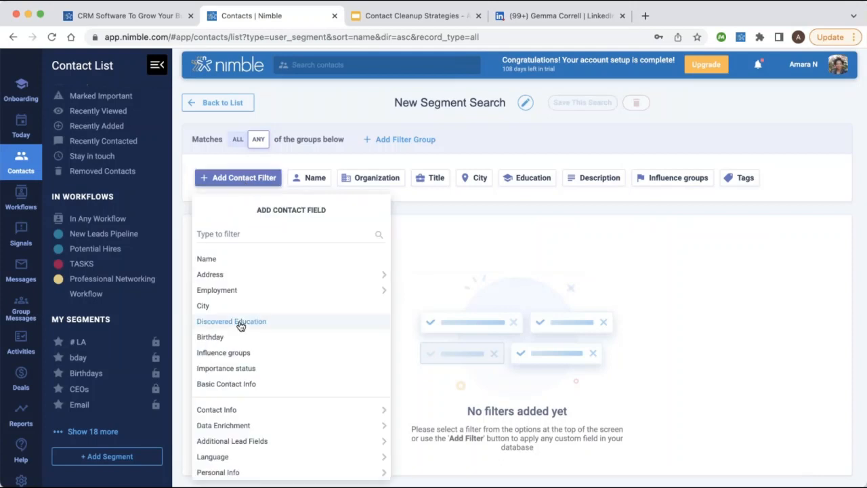
scroll(240, 325, "down", 3)
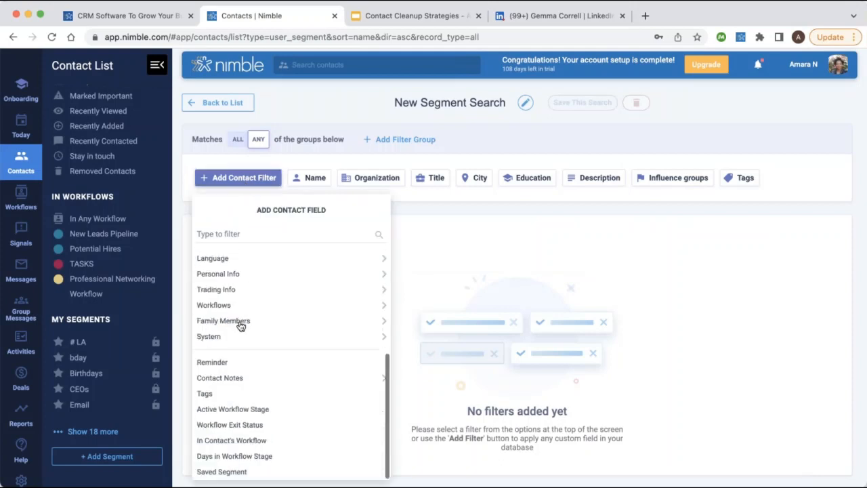
left_click(250, 411)
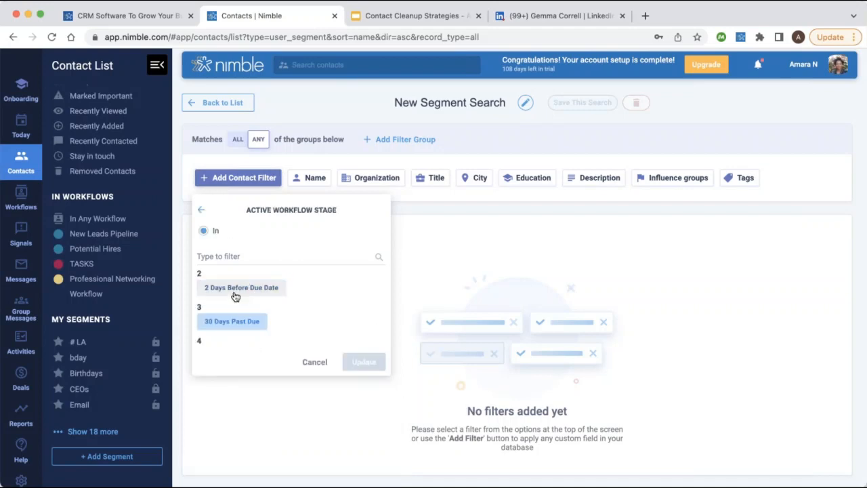
Choose the Connected stage and apply it, leaving one Salamander Industries contact.
scroll(239, 322, "down", 2)
scroll(238, 323, "down", 4)
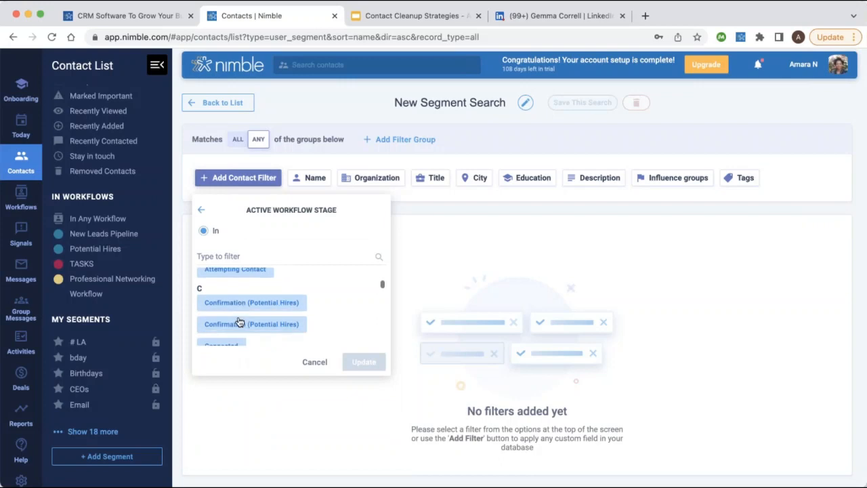
scroll(230, 291, "down", 2)
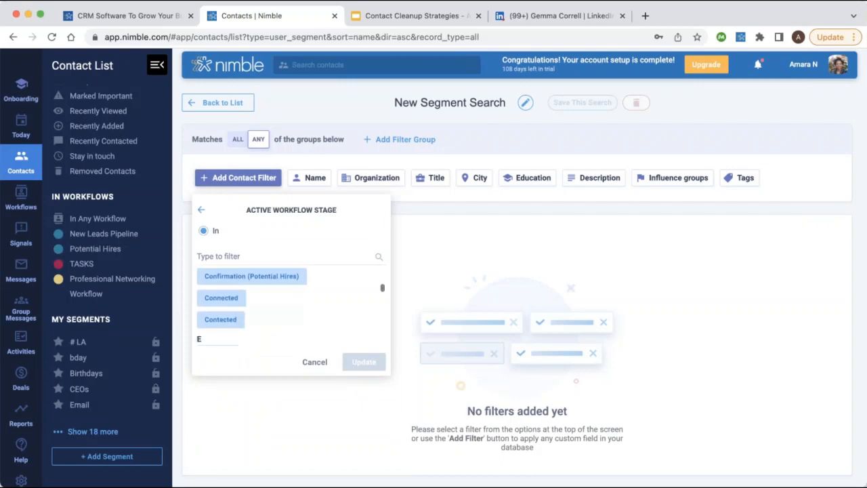
left_click(230, 292)
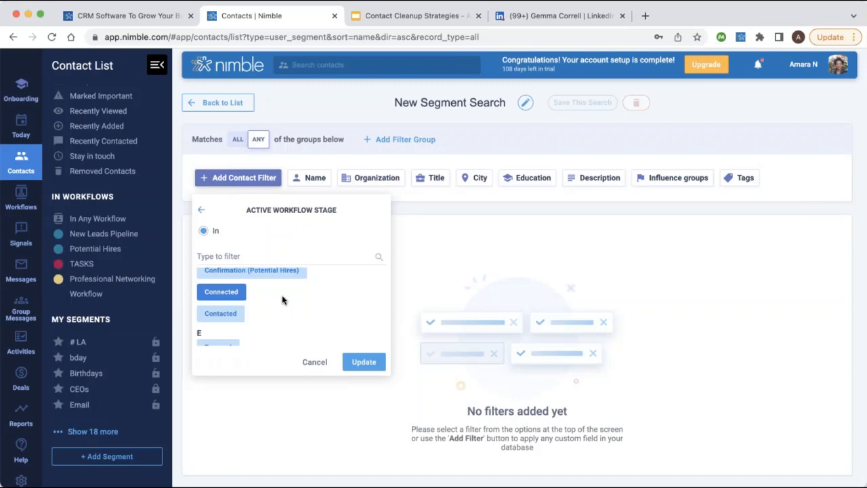
left_click(360, 361)
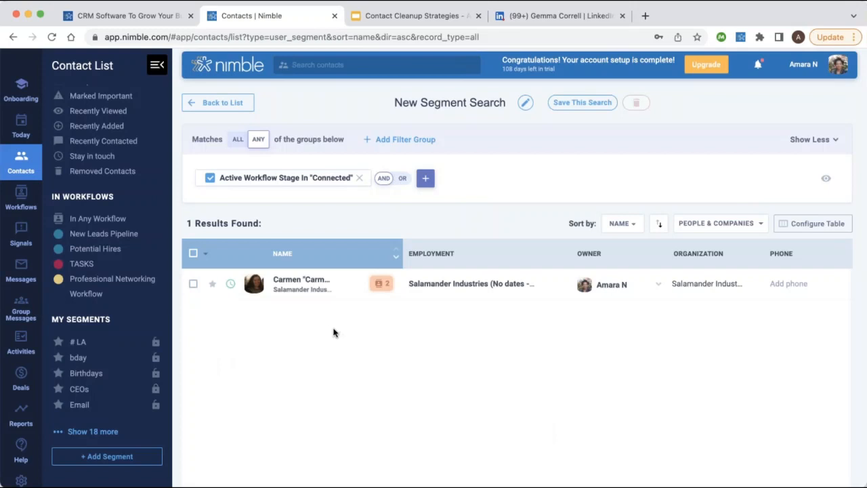
left_click(472, 106)
Add the Initial call stage to the workflow-stage filter so four contacts match.
triple_click(443, 101)
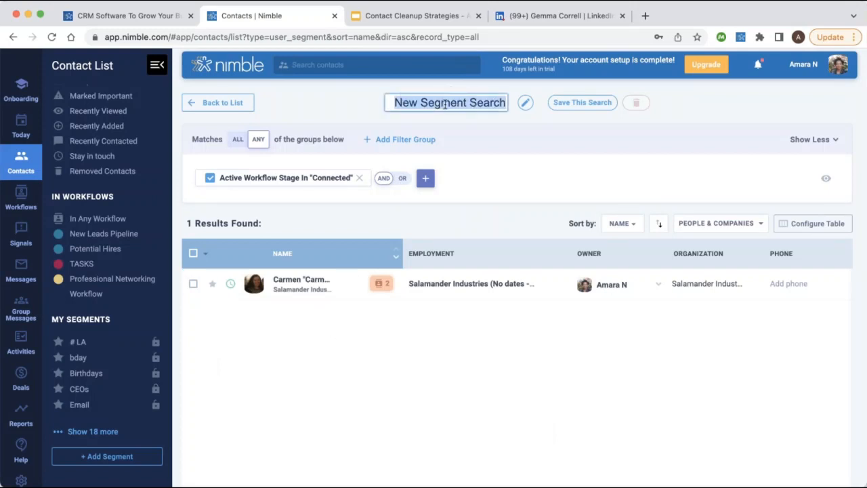
left_click(319, 180)
scroll(317, 281, "down", 6)
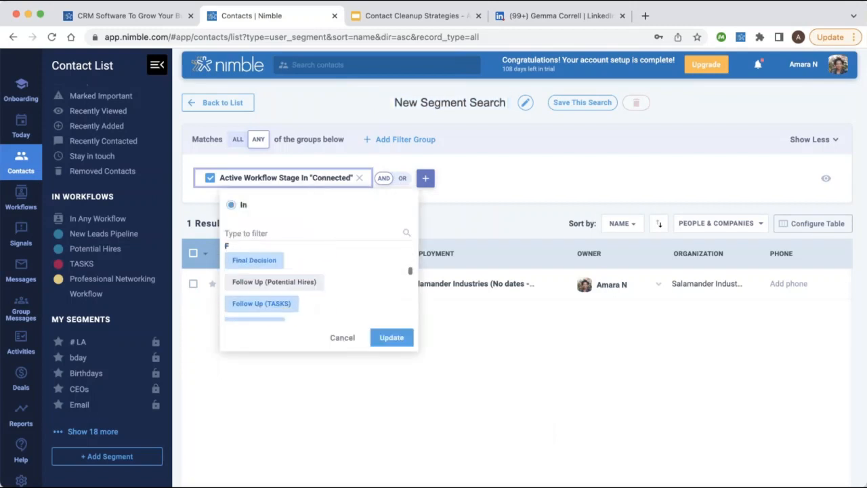
scroll(317, 281, "down", 2)
scroll(317, 281, "up", 8)
scroll(317, 281, "down", 4)
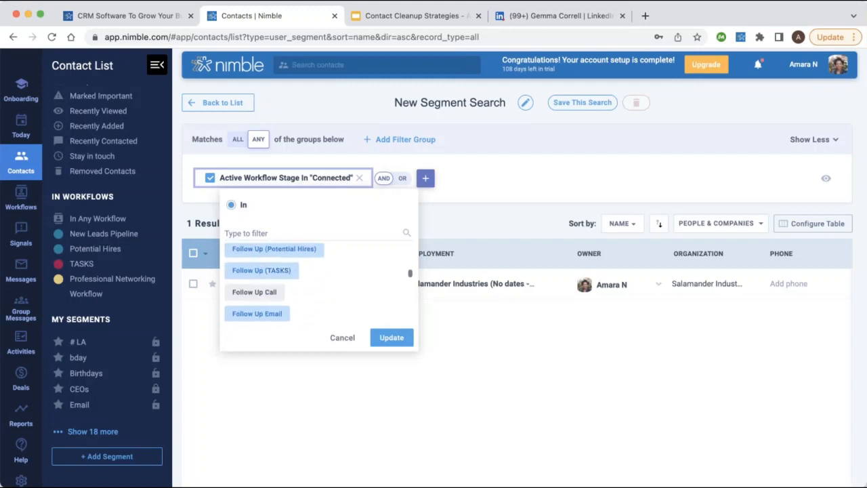
scroll(317, 281, "up", 4)
scroll(317, 281, "down", 5)
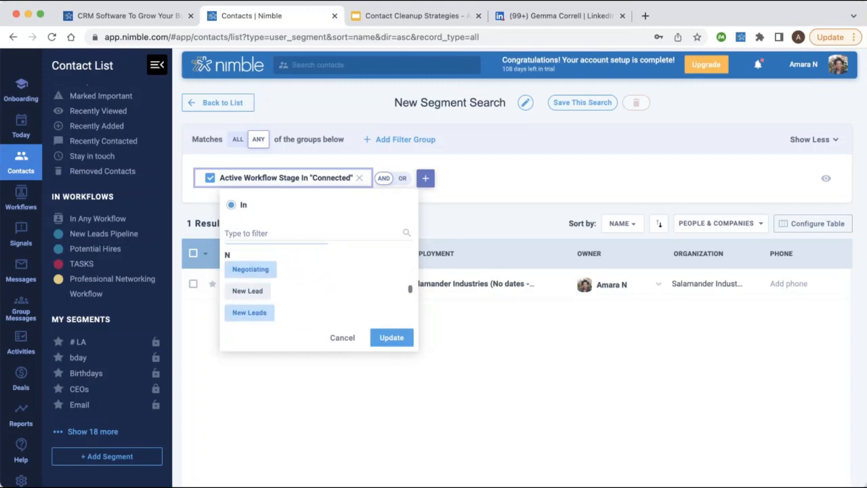
scroll(261, 289, "up", 3)
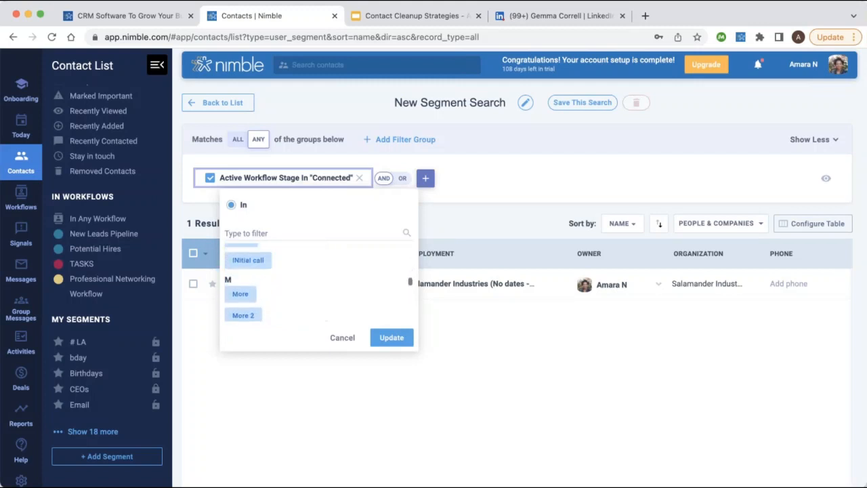
left_click(261, 265)
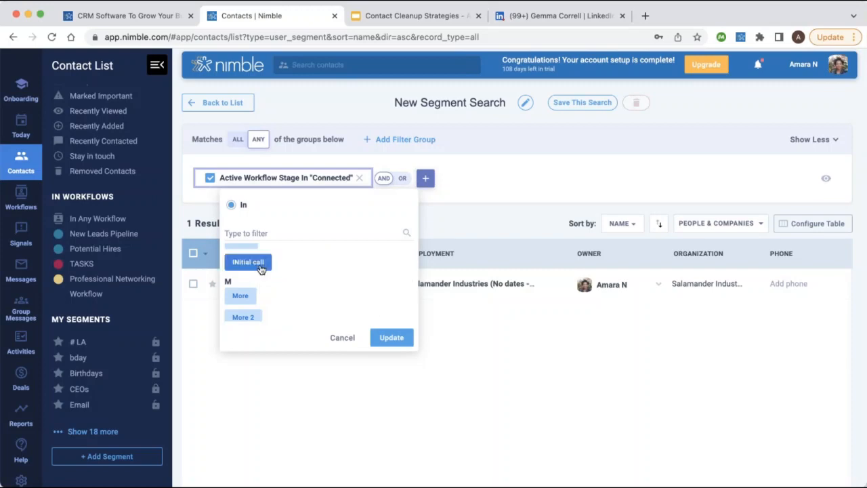
left_click(384, 336)
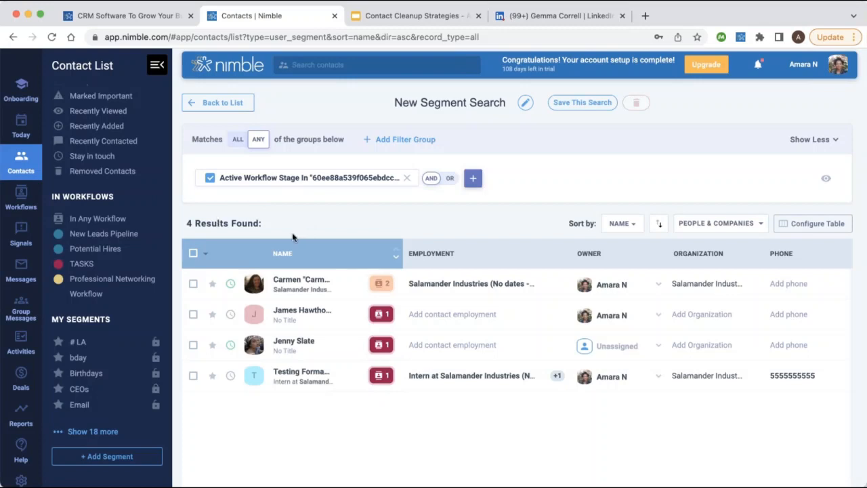
Select all four matching contacts in the segment results.
left_click(195, 253)
double_click(445, 102)
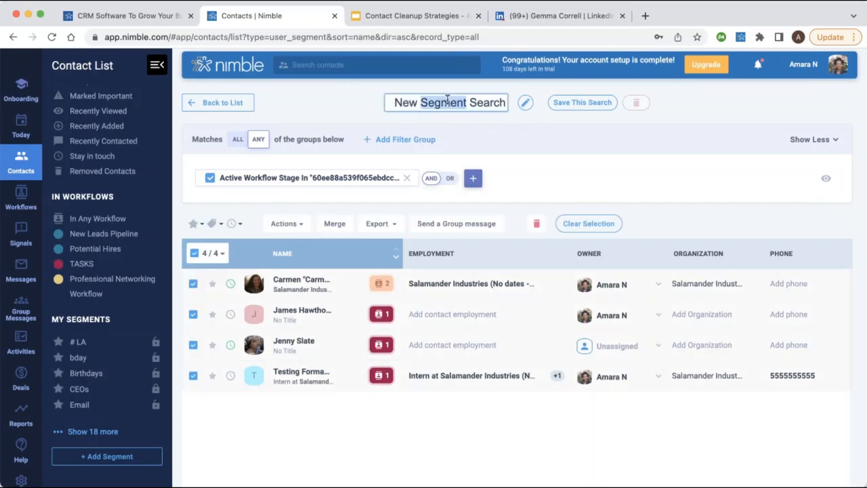
triple_click(445, 102)
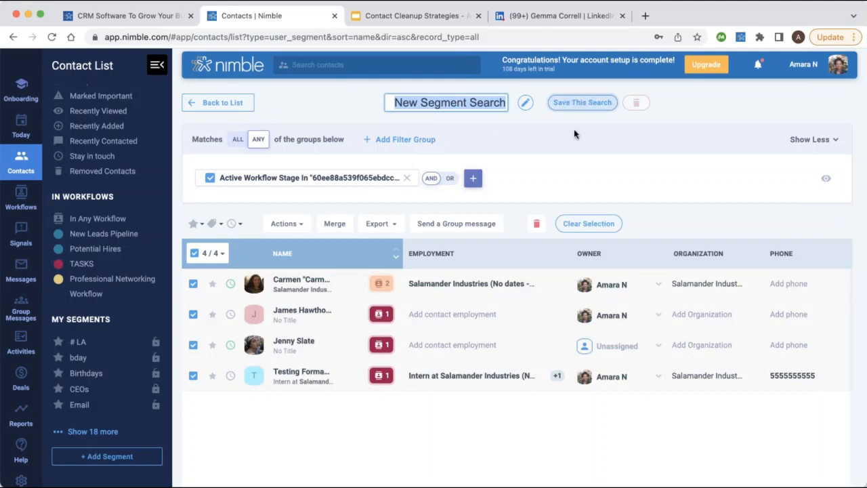
Review the star, tag, reminder and export options for the selected contacts.
left_click(195, 228)
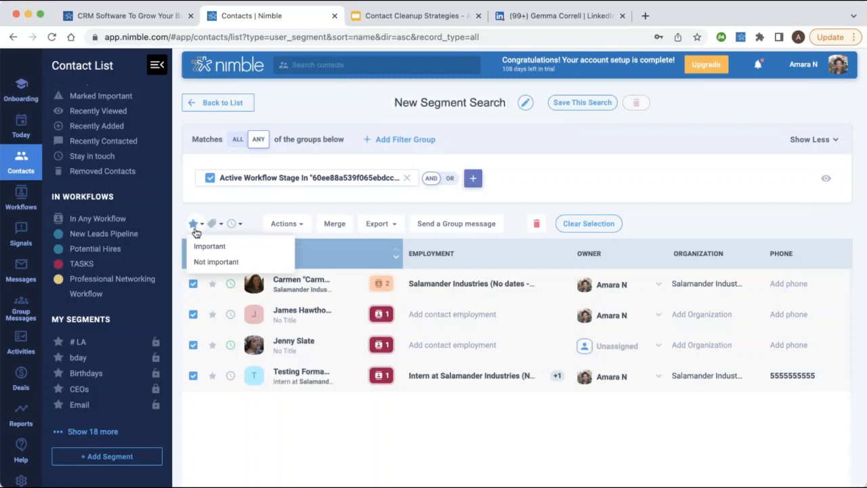
left_click(213, 223)
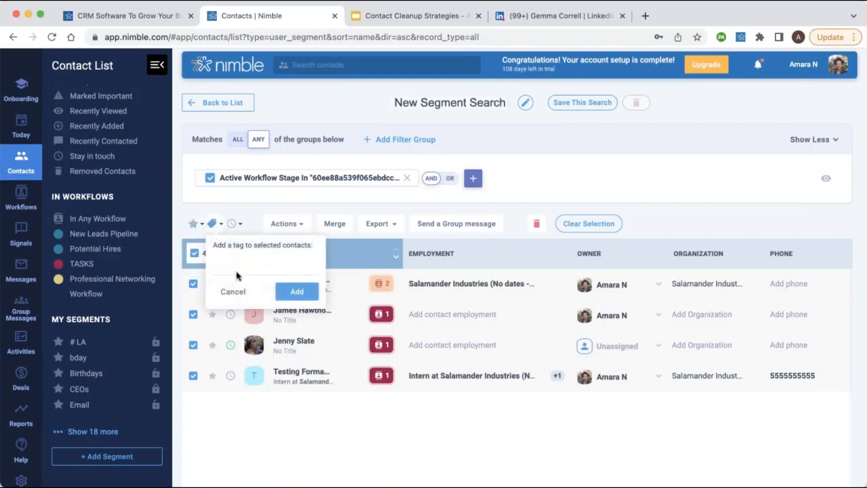
left_click(237, 223)
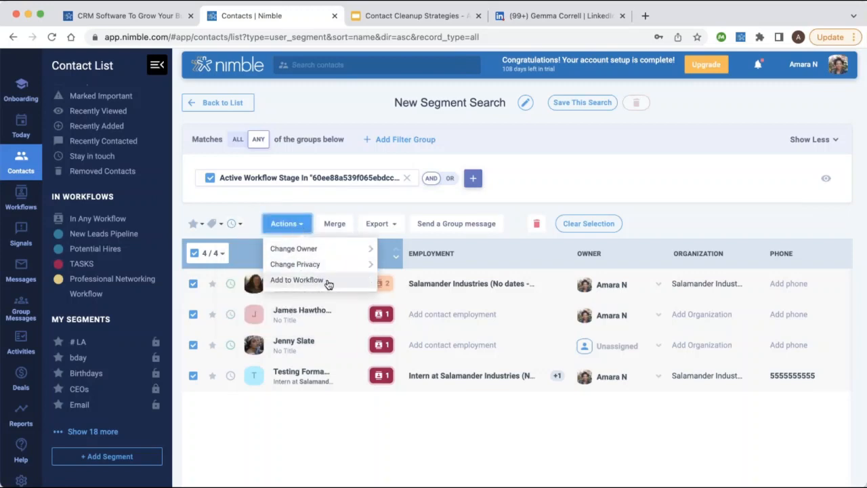
left_click(390, 225)
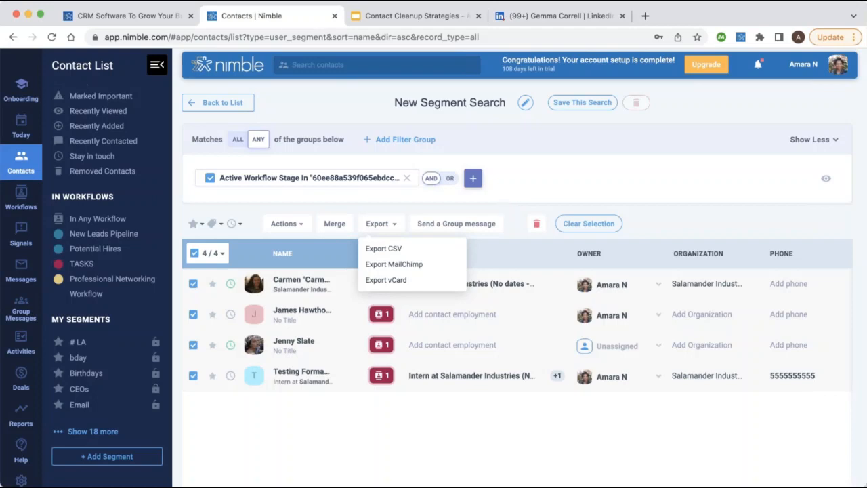
left_click(21, 201)
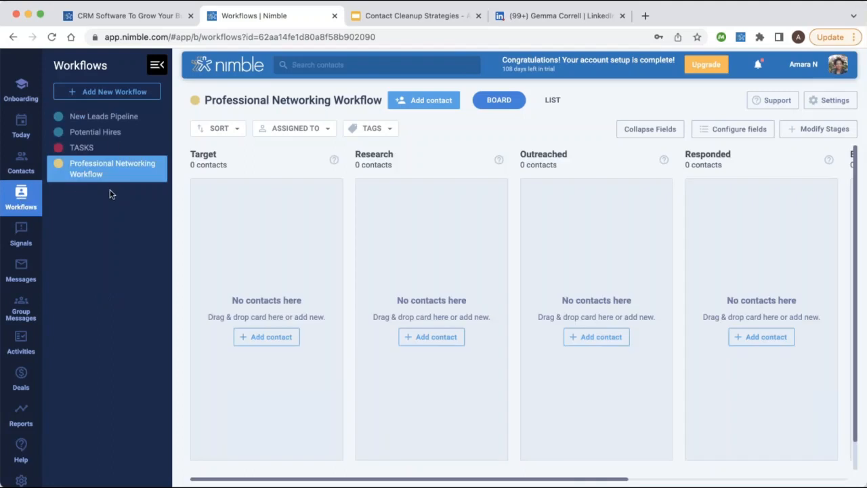
On the Potential Hires board, choose Convert to Deal from the Checking ForUpdates card's menu.
left_click(99, 132)
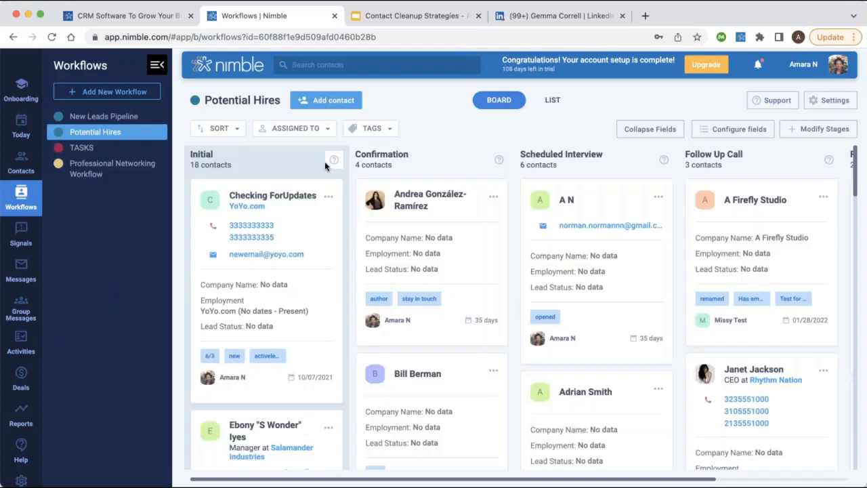
left_click(328, 197)
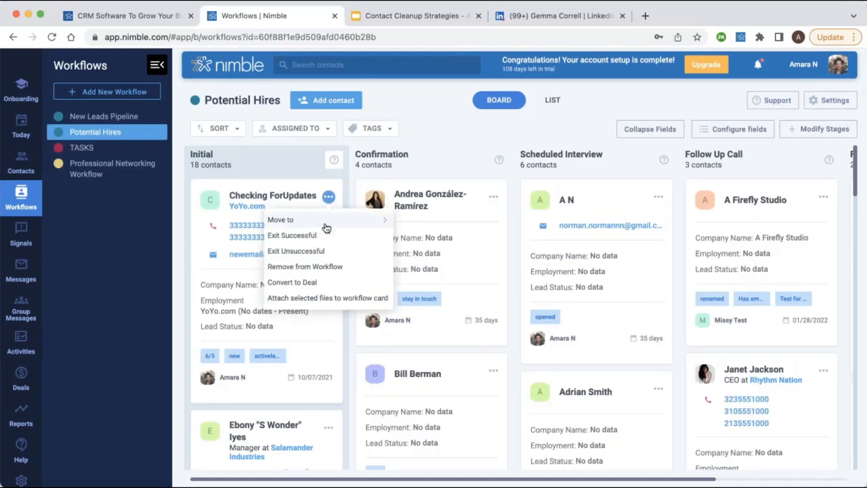
left_click(335, 283)
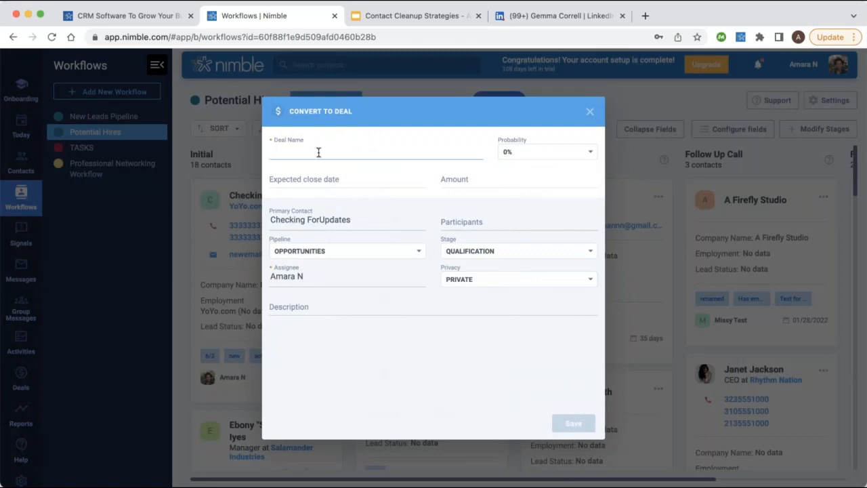
Name the deal Q3, set its close date to today and amount to 10000.
type("Q3")
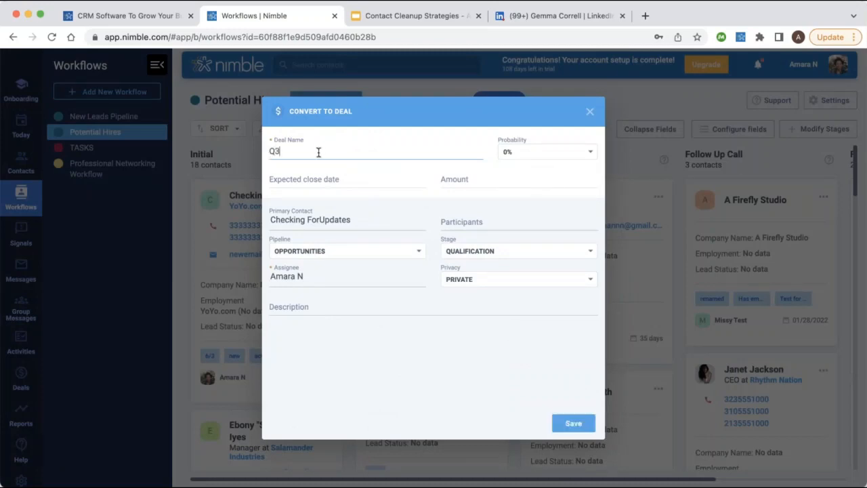
left_click(330, 178)
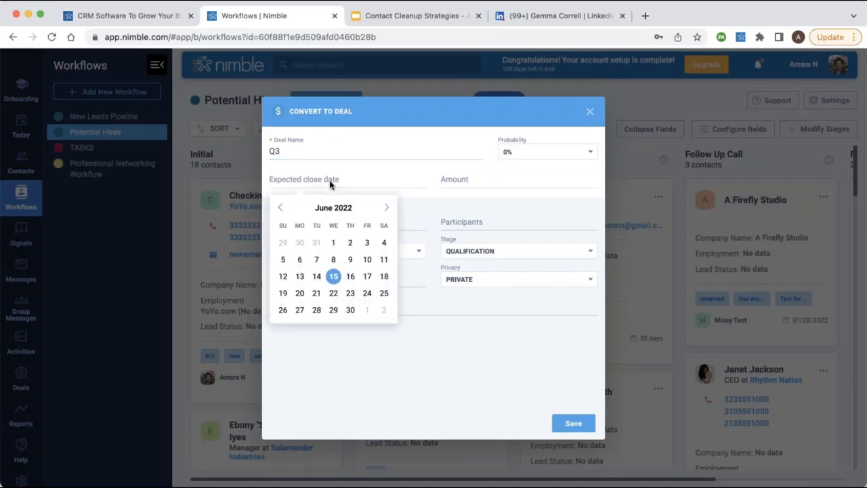
left_click(333, 276)
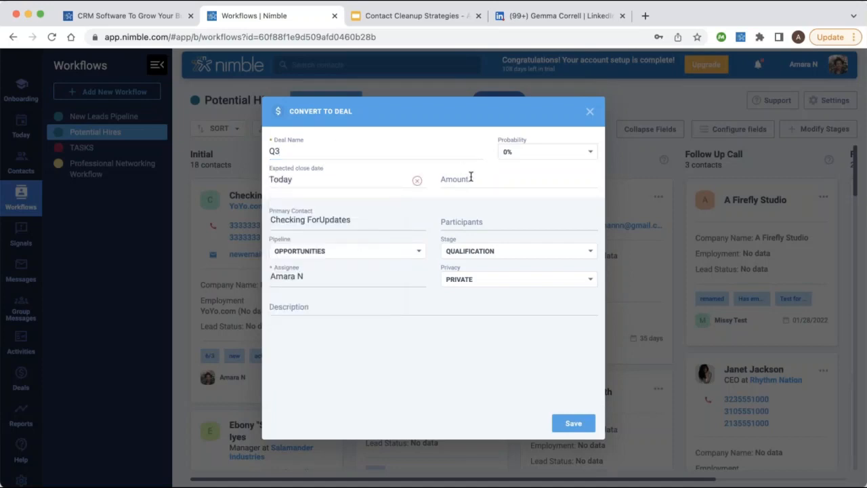
left_click(389, 188)
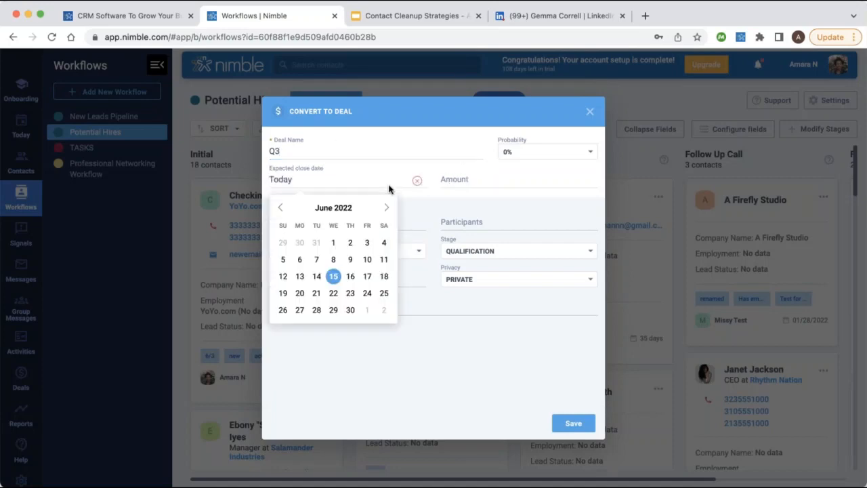
left_click(472, 180)
type("10000")
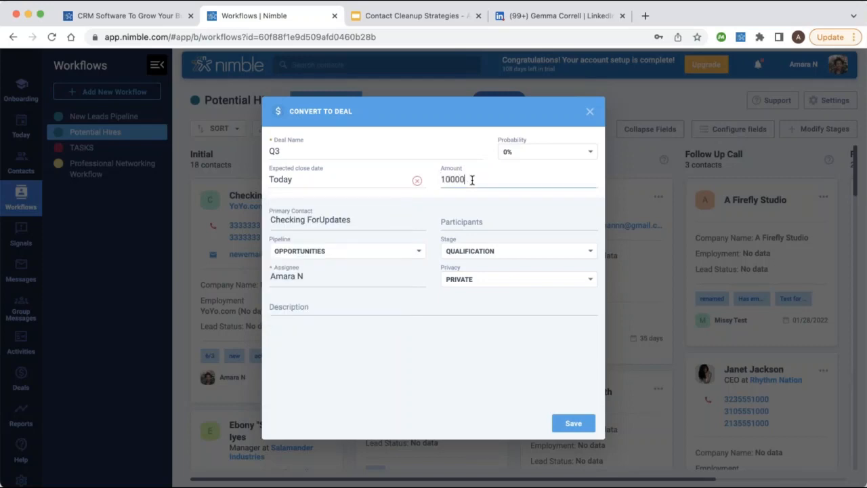
Set 50% probability, Testing pipeline and Strategy Session stage, then save the deal.
left_click(520, 156)
left_click(520, 222)
left_click(367, 250)
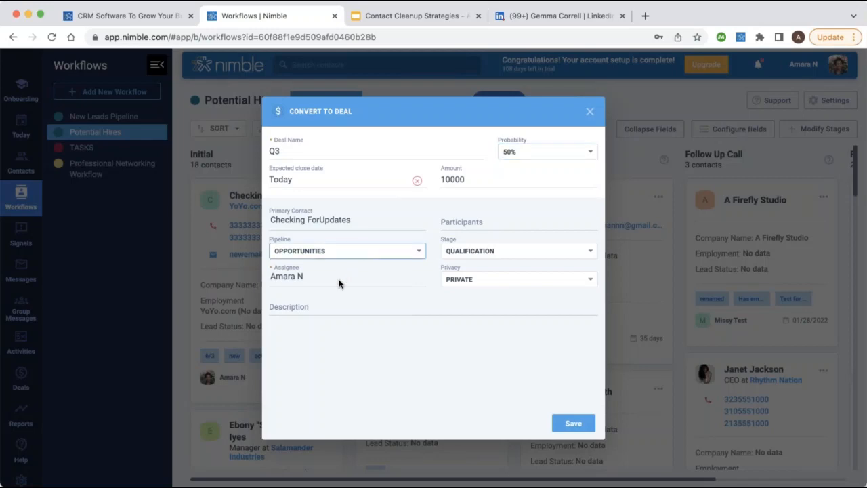
left_click(362, 221)
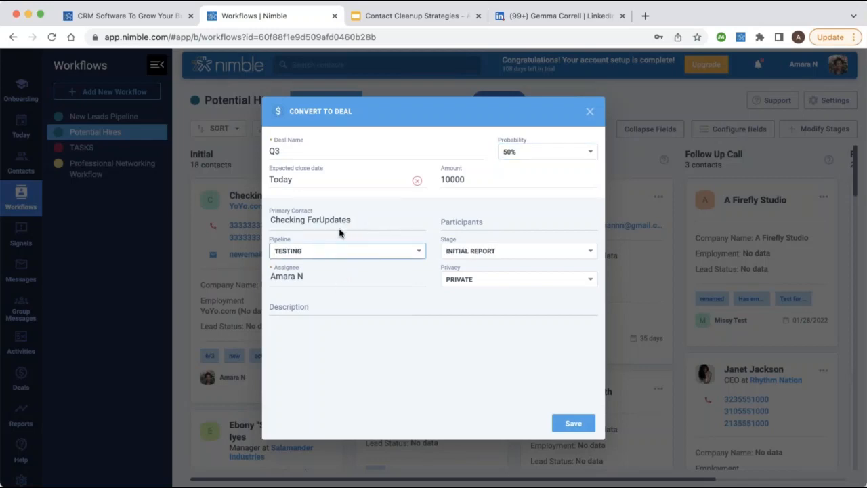
left_click(485, 251)
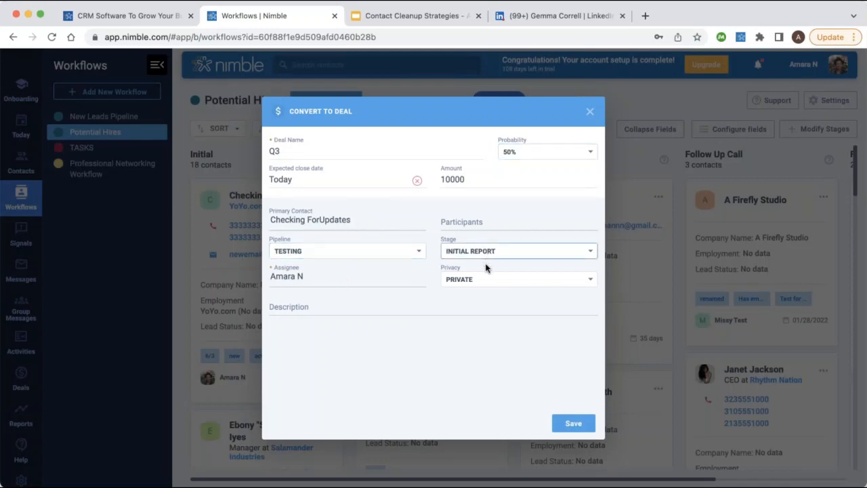
left_click(486, 269)
left_click(574, 423)
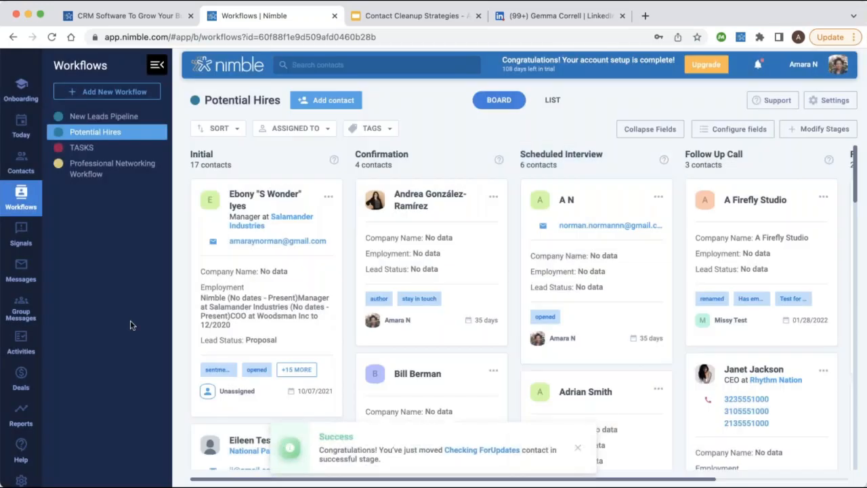
Show Testing pipeline deals, drag Q3 into Presentation, and switch to the list view.
left_click(21, 382)
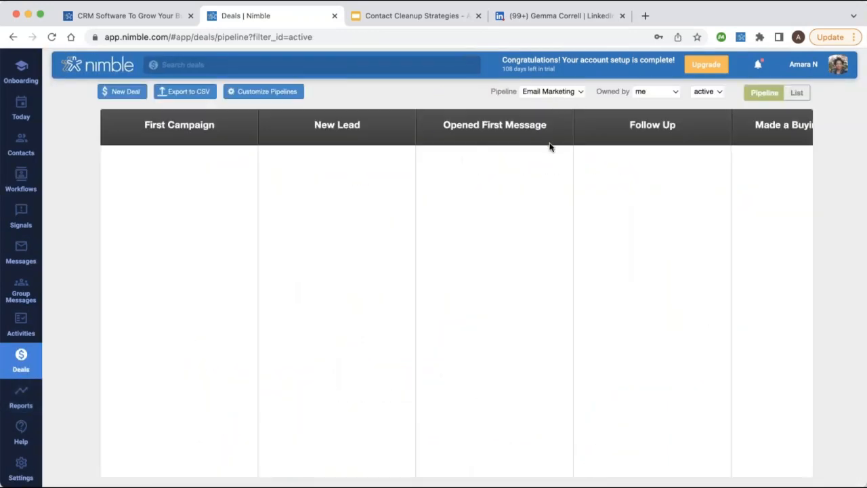
left_click(550, 147)
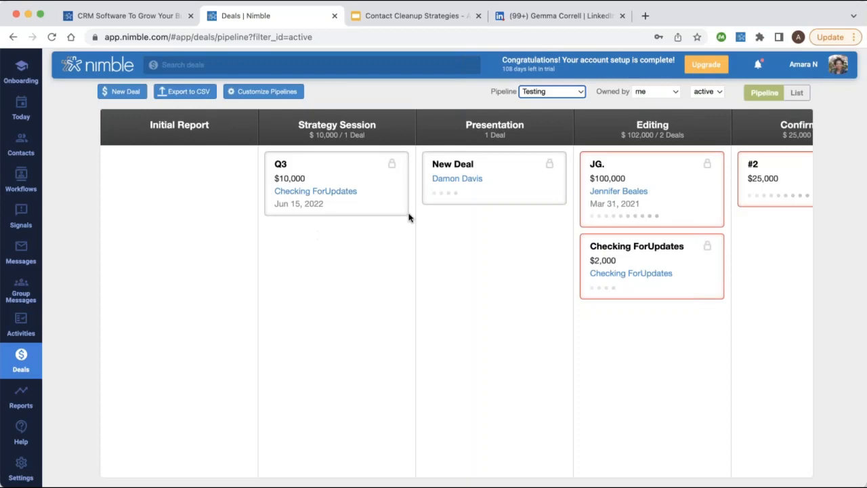
left_click_drag(309, 160, 460, 245)
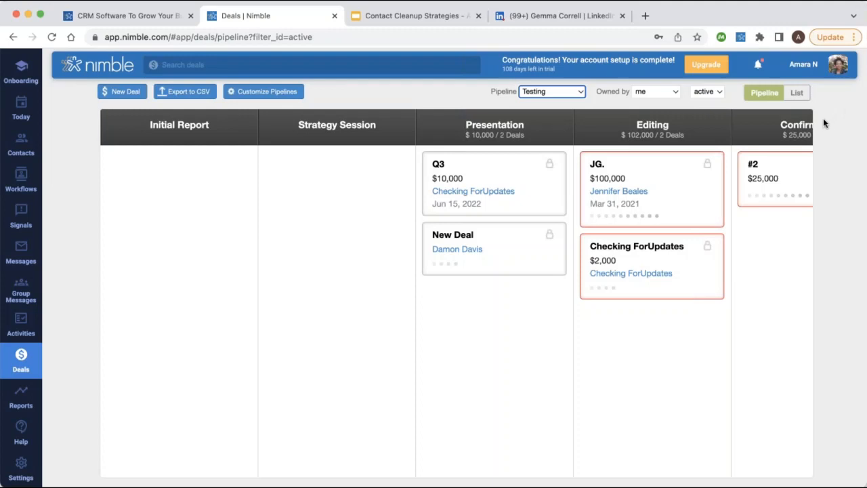
left_click(797, 94)
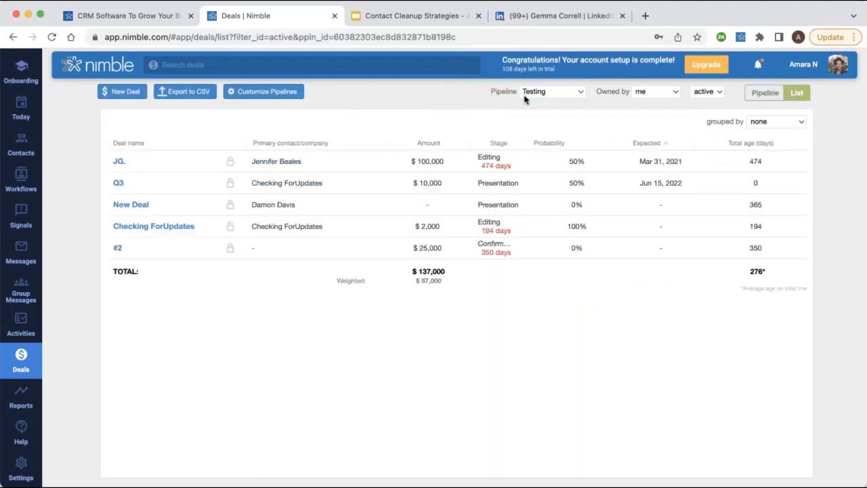
Group Testing deals by owner, stage, then probability, ungroup, and show Retention deals as a board.
left_click(777, 124)
left_click(777, 127)
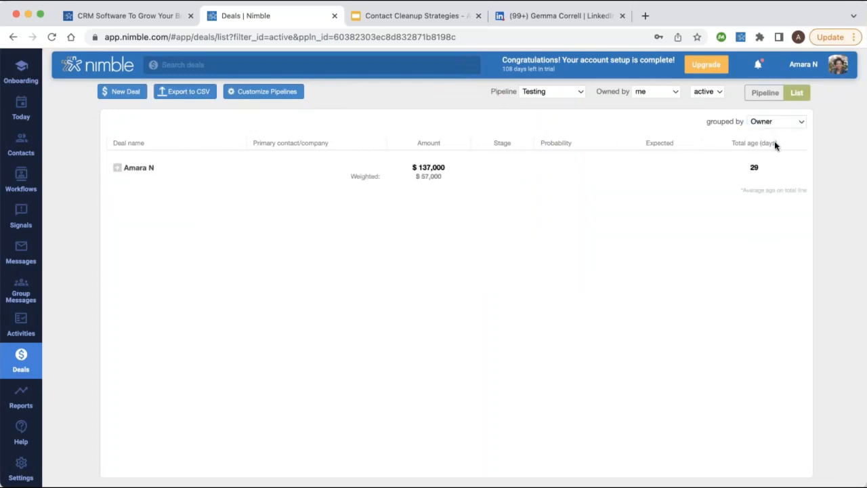
left_click(774, 141)
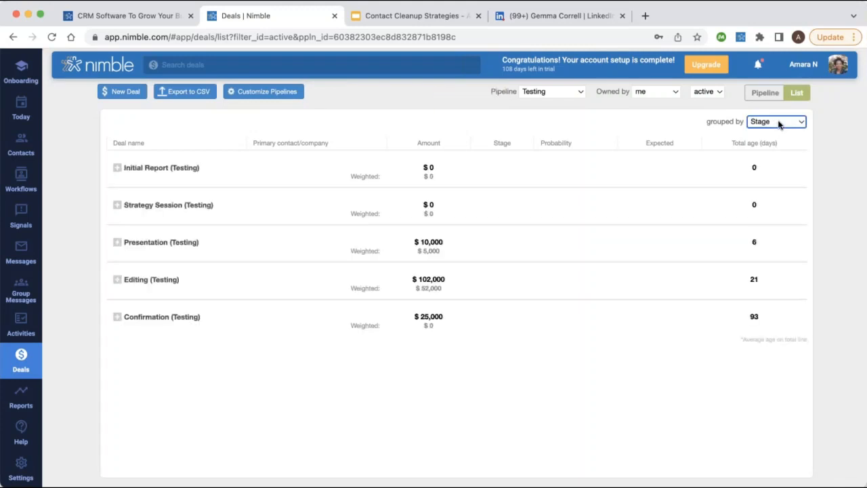
left_click(779, 138)
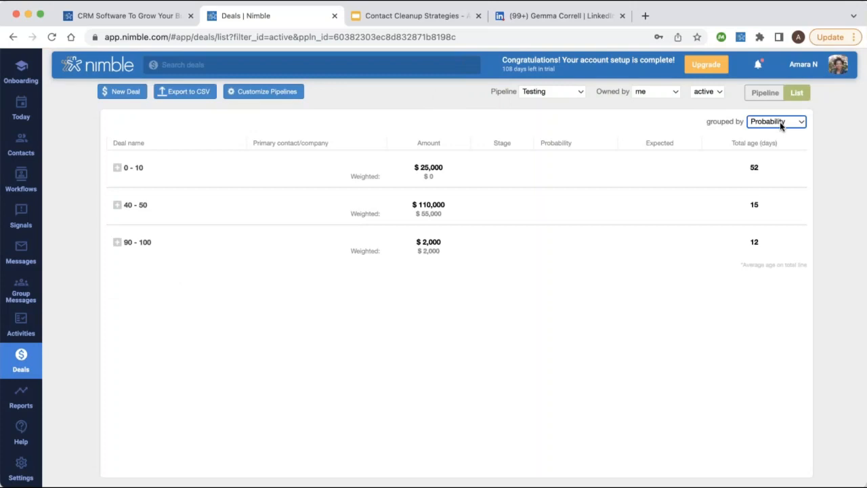
left_click(764, 76)
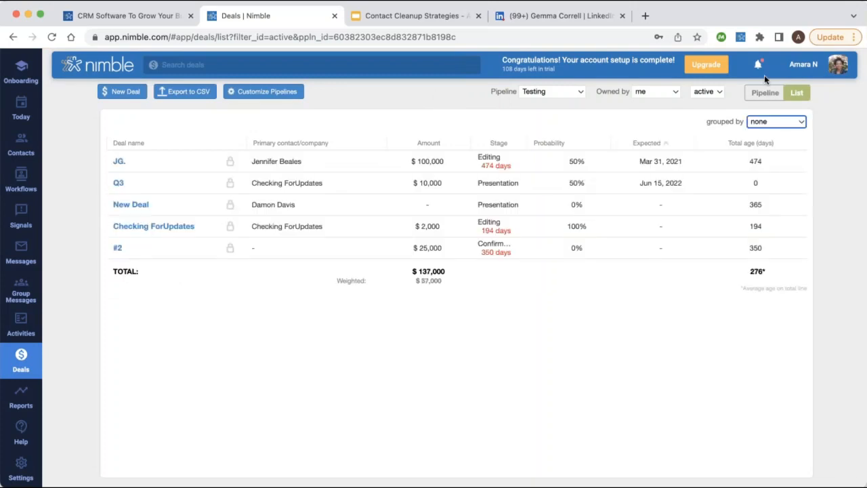
left_click(563, 88)
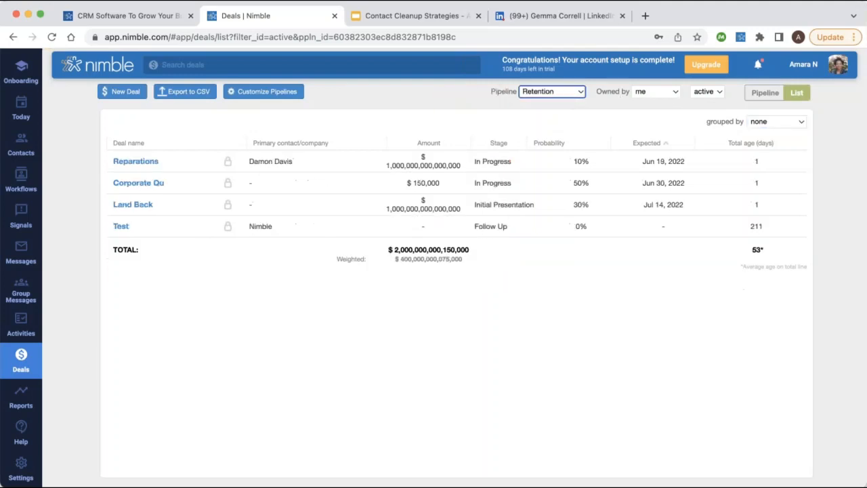
left_click(768, 93)
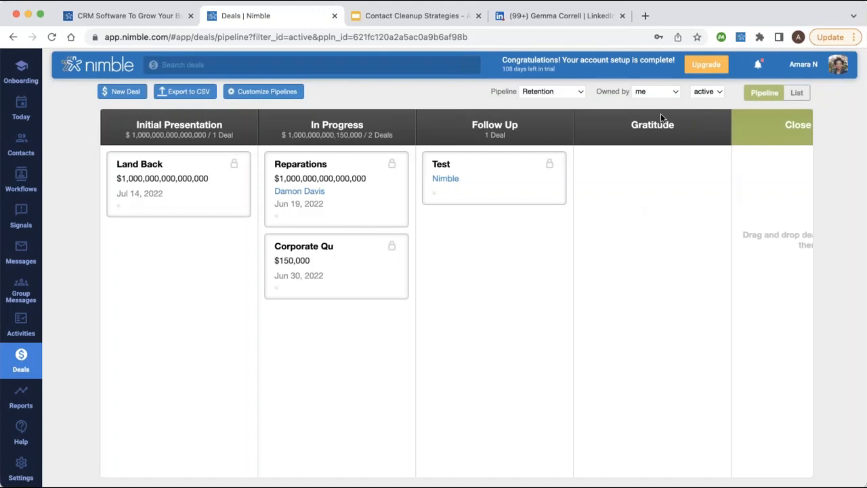
Show the whole team's won deals and switch to the Lead Nurturing pipeline.
left_click(660, 113)
left_click(654, 91)
left_click(629, 112)
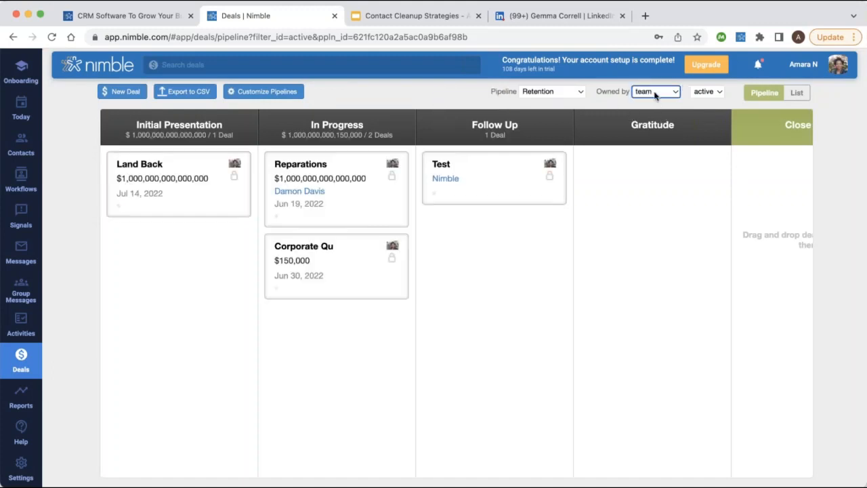
left_click(710, 109)
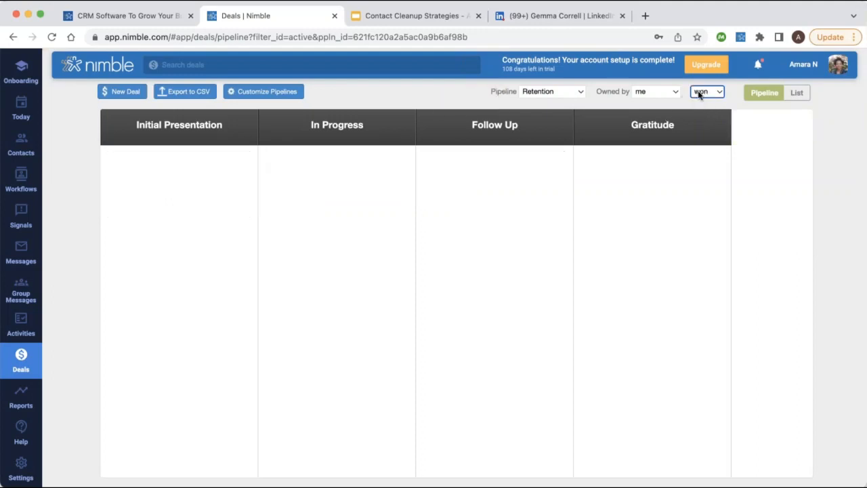
left_click(569, 89)
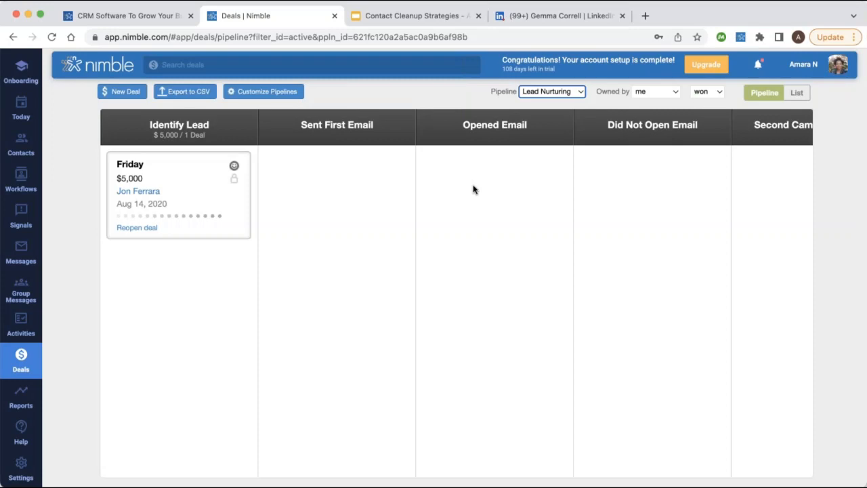
Review lost, then stuck Lead Nurturing deals across the board, then return to active deals.
scroll(472, 187, "right", 15)
left_click(718, 93)
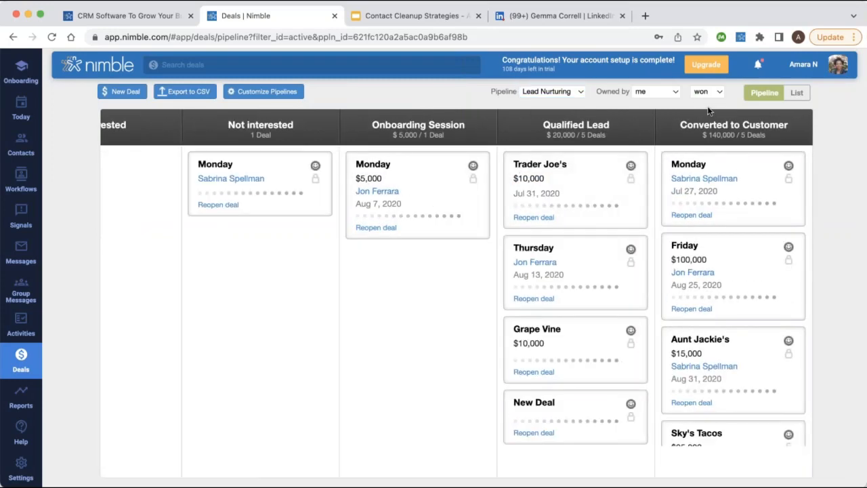
left_click(707, 108)
scroll(606, 156, "right", 15)
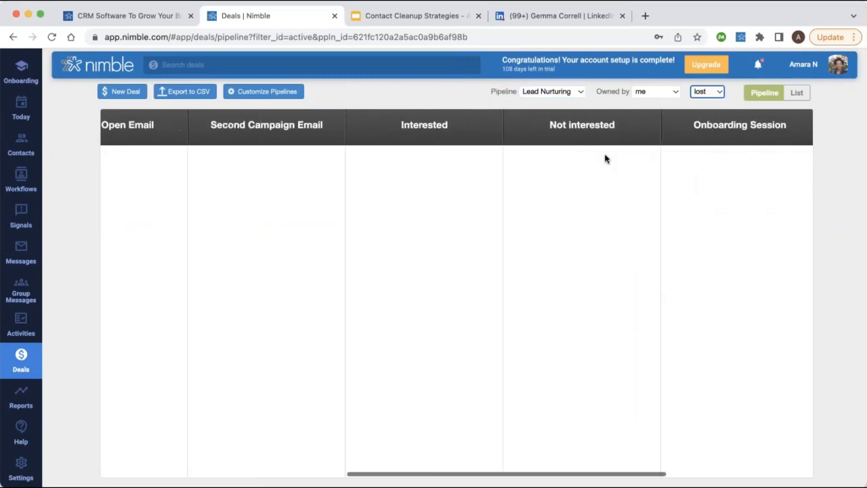
left_click(706, 92)
left_click(710, 115)
scroll(700, 171, "right", 6)
scroll(700, 171, "right", 5)
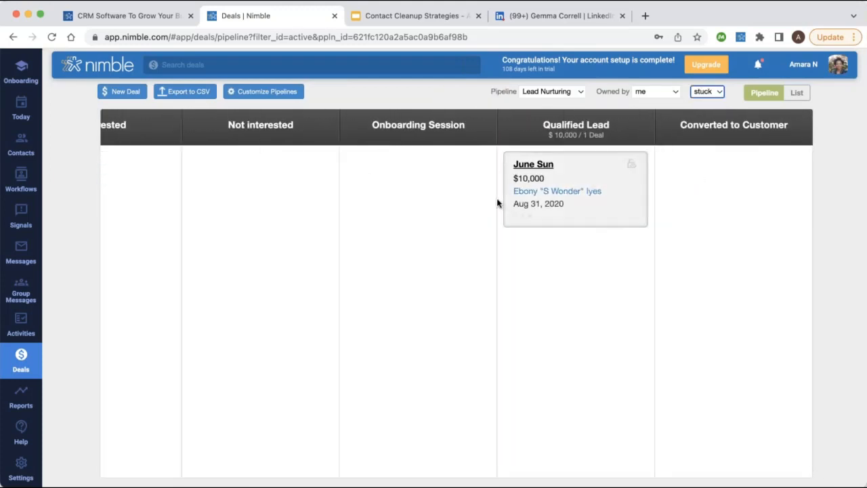
scroll(366, 217, "left", 6)
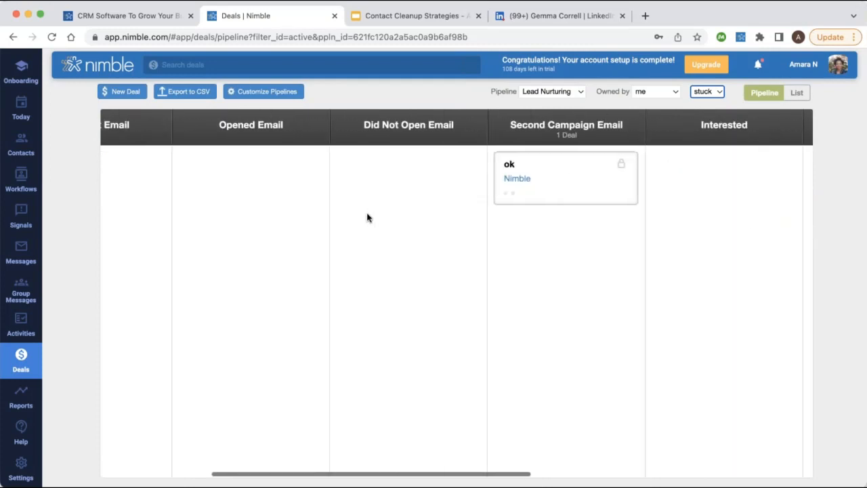
scroll(366, 217, "left", 2)
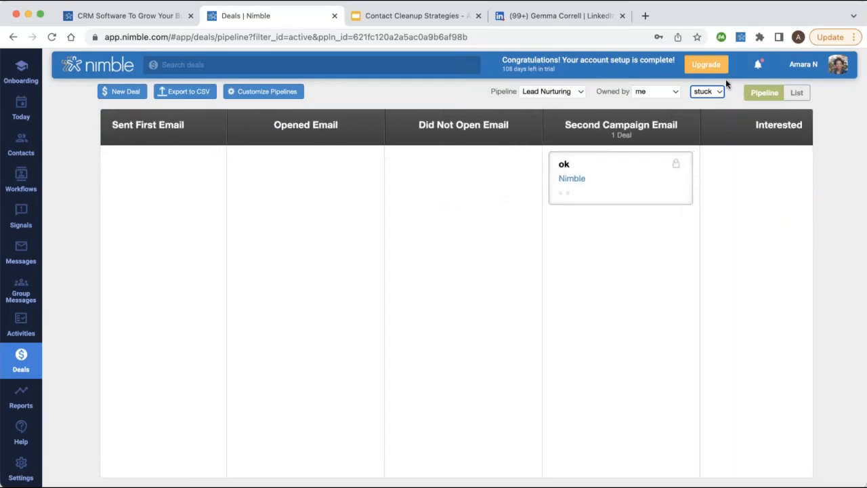
left_click(706, 59)
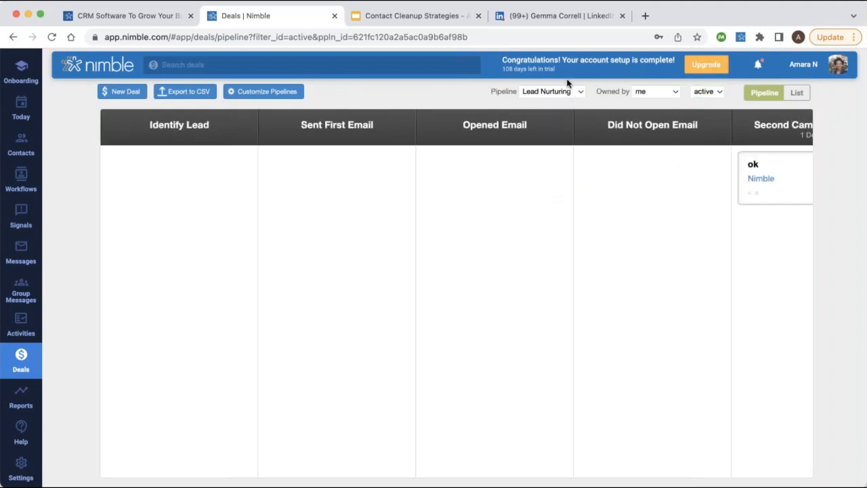
In the Testing pipeline, drag Checking ForUpdates from Editing to Confirmation, then open Reports.
left_click(549, 147)
scroll(456, 291, "right", 3)
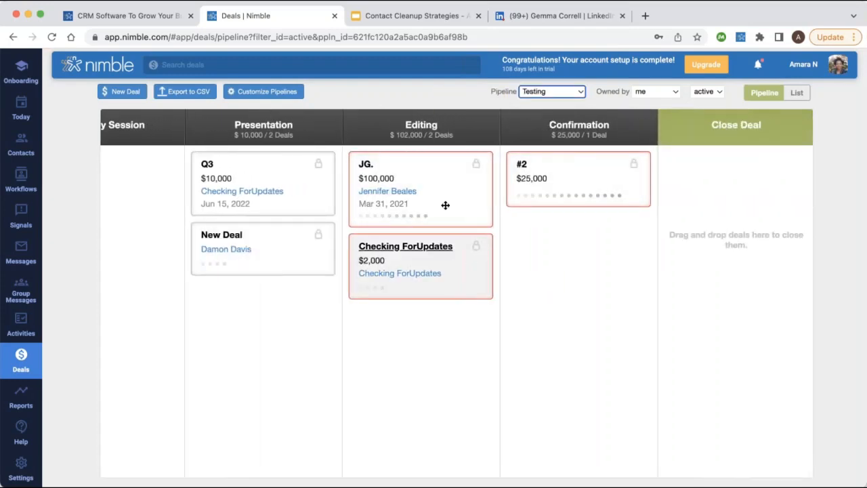
left_click_drag(452, 277, 545, 272)
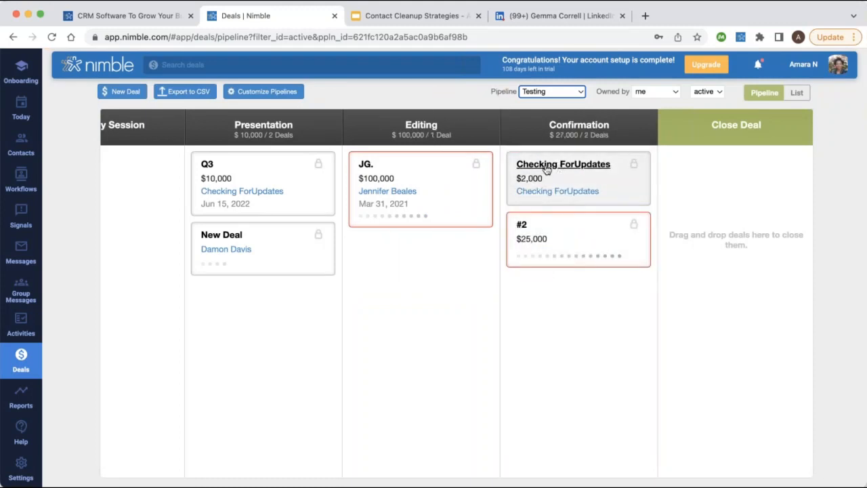
left_click(16, 397)
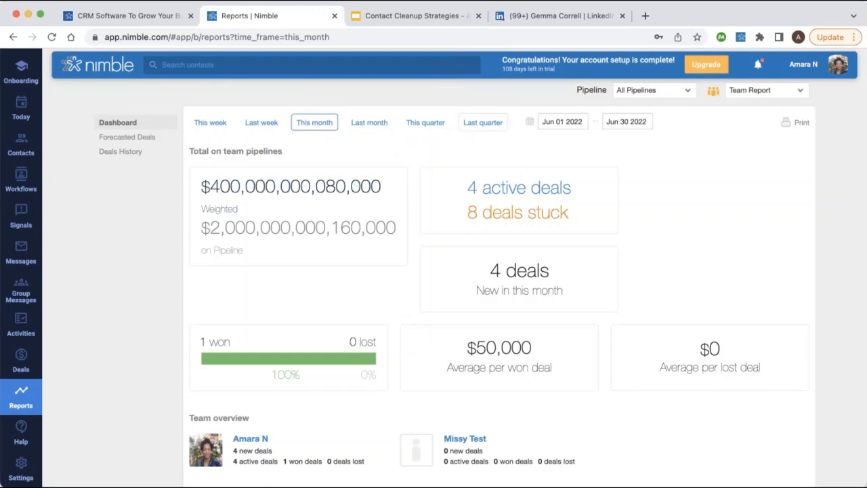
Switch the dashboard from last quarter to this quarter, Apr 01 – Jun 30 2022.
left_click(467, 128)
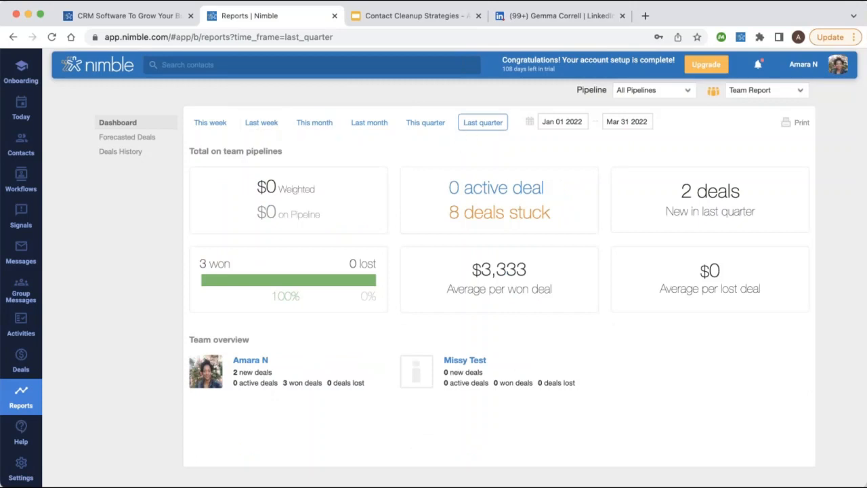
left_click(415, 126)
left_click(538, 122)
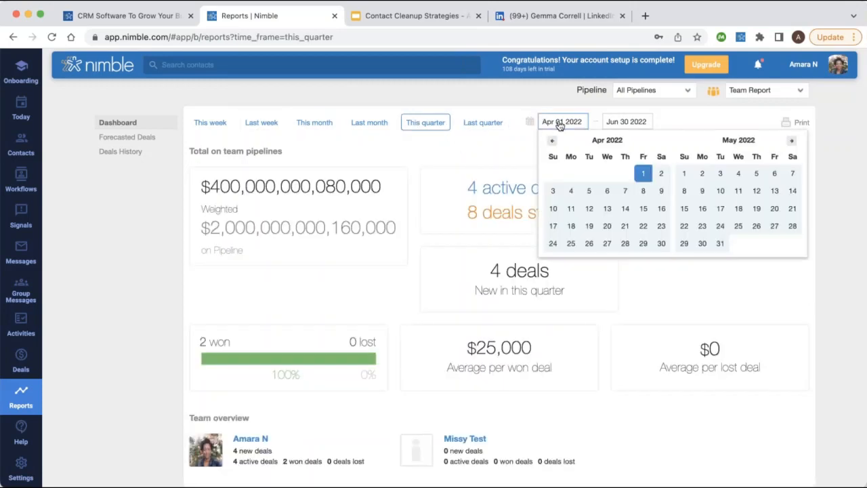
left_click(515, 120)
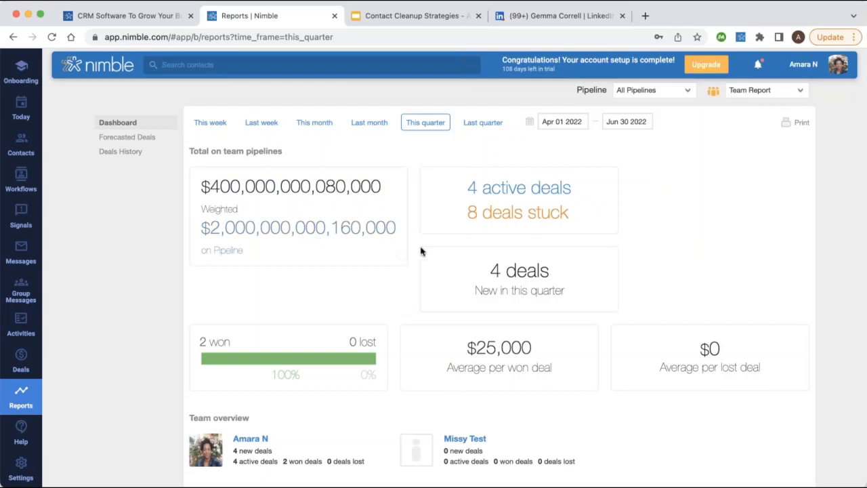
Look over the Team overview figures, then open the Forecasted Deals report.
scroll(417, 252, "down", 1)
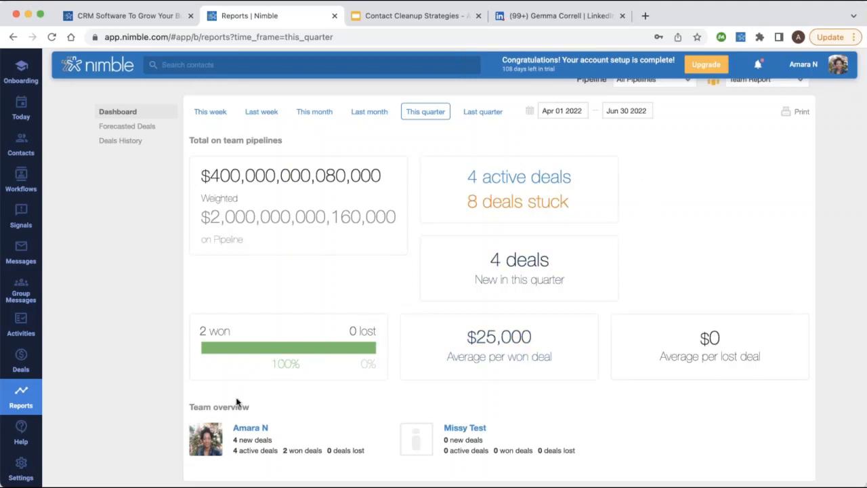
left_click_drag(183, 393, 551, 458)
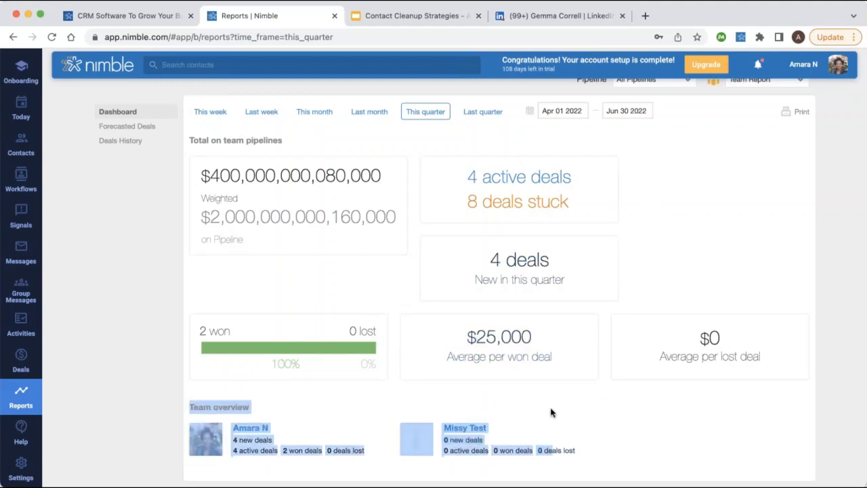
left_click(535, 406)
scroll(694, 125, "up", 1)
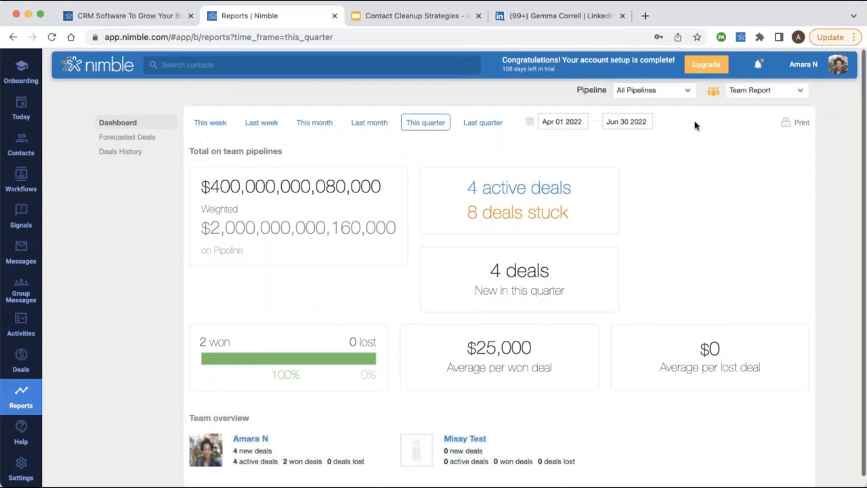
left_click(145, 138)
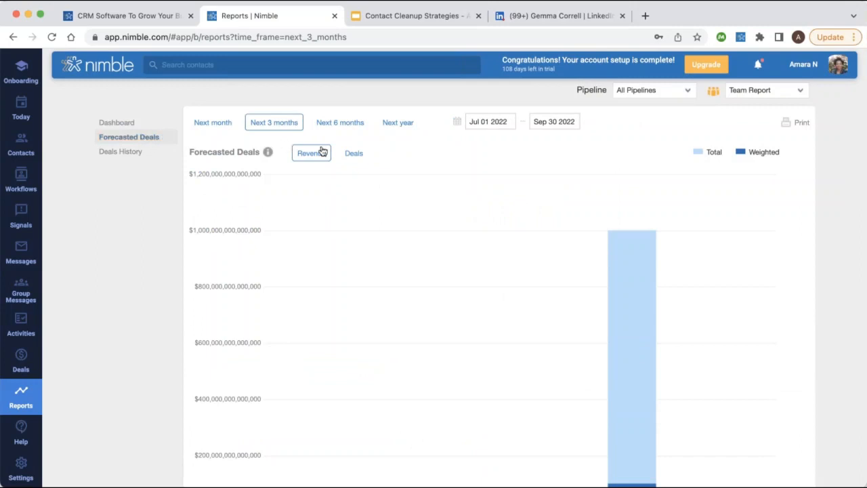
Show forecasted deal counts for next month (Jul 01 – Jul 31 2022), then open Deals History.
left_click(215, 124)
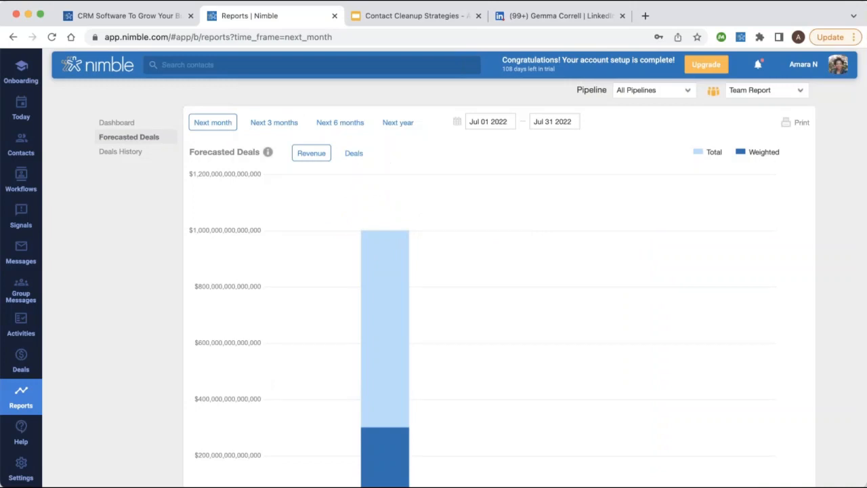
left_click(353, 153)
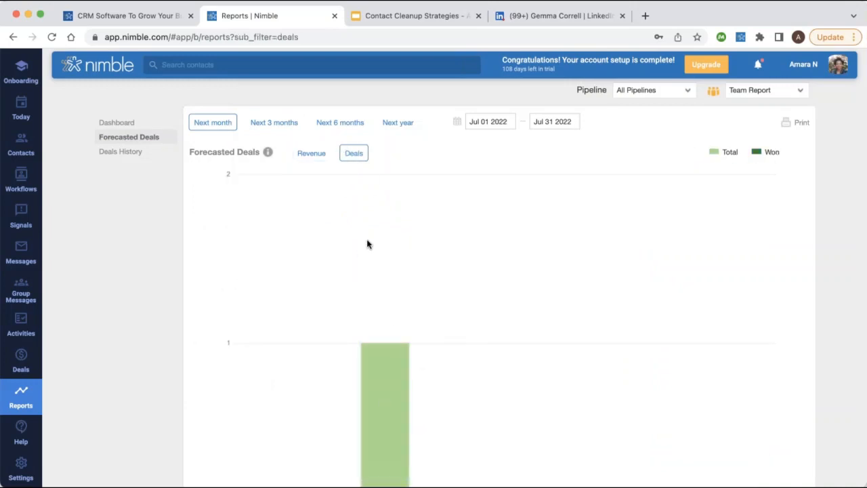
scroll(400, 203, "down", 2)
scroll(407, 166, "up", 2)
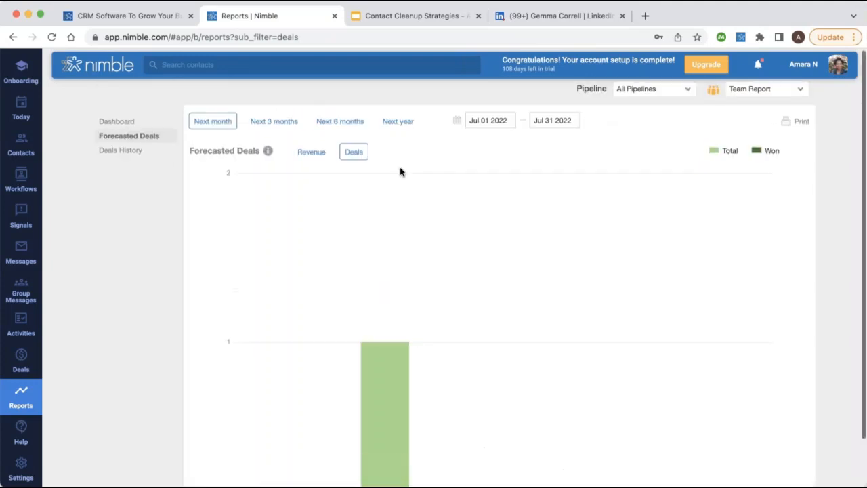
left_click(152, 152)
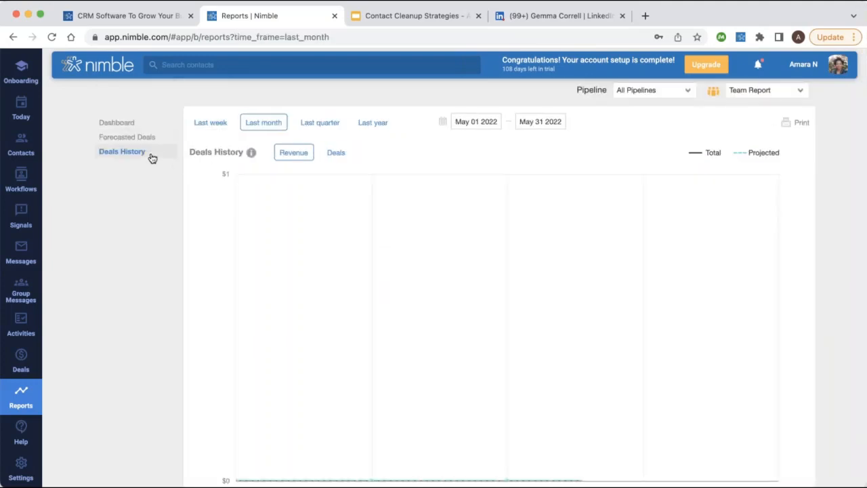
Chart last quarter's deal history as deal counts, split by team members.
left_click(320, 124)
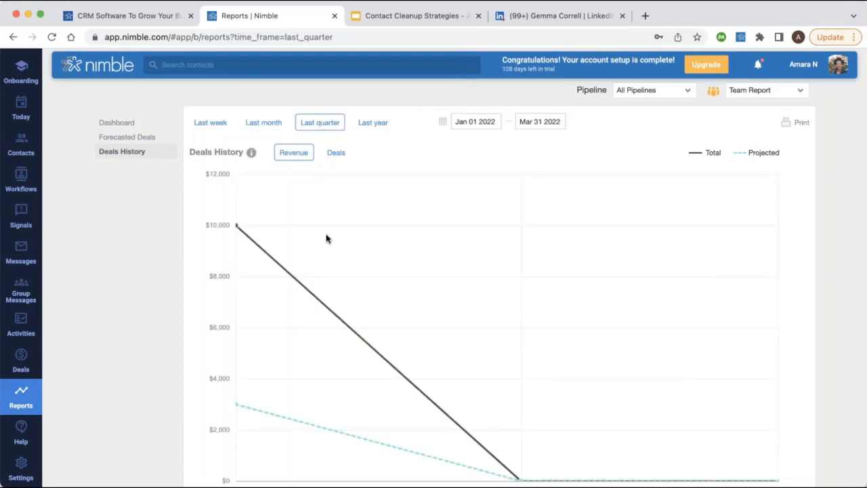
scroll(422, 289, "down", 2)
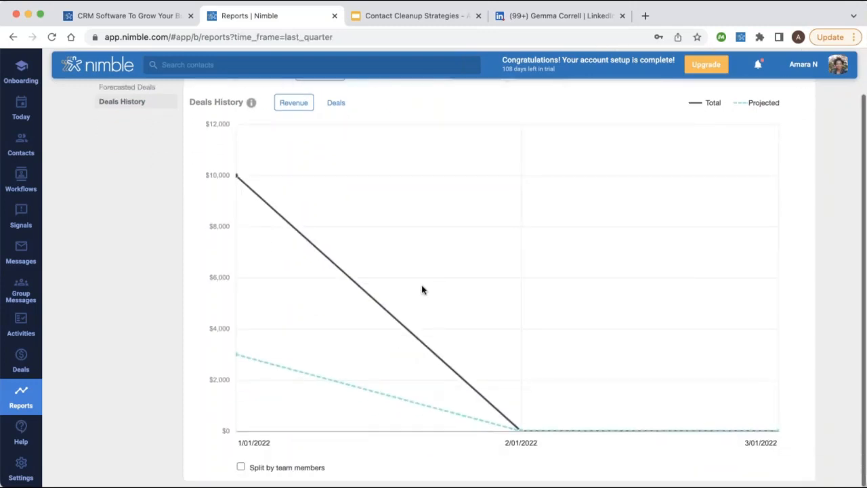
scroll(448, 262, "up", 3)
scroll(449, 262, "down", 3)
left_click(257, 465)
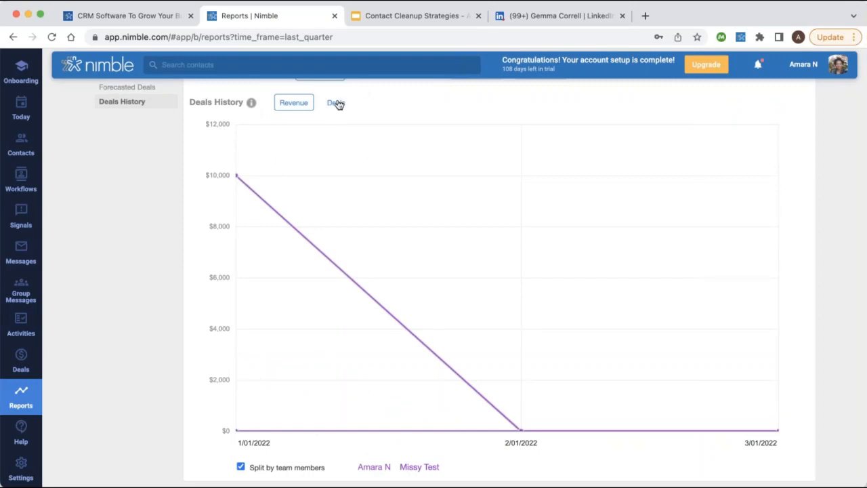
left_click(336, 103)
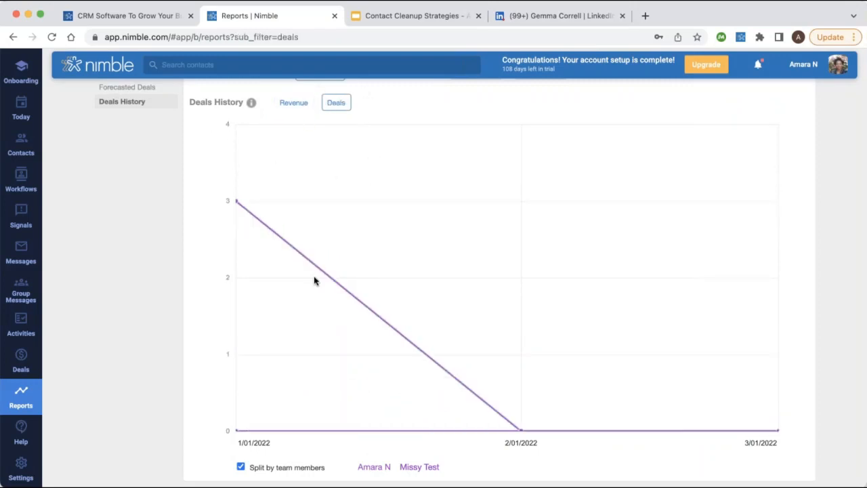
scroll(314, 279, "up", 2)
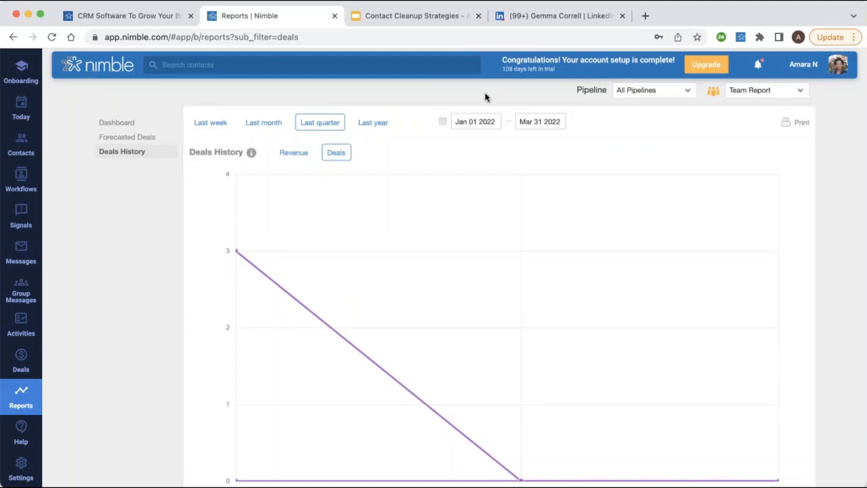
Move the history range start date back to Jan 01 2021.
left_click(444, 122)
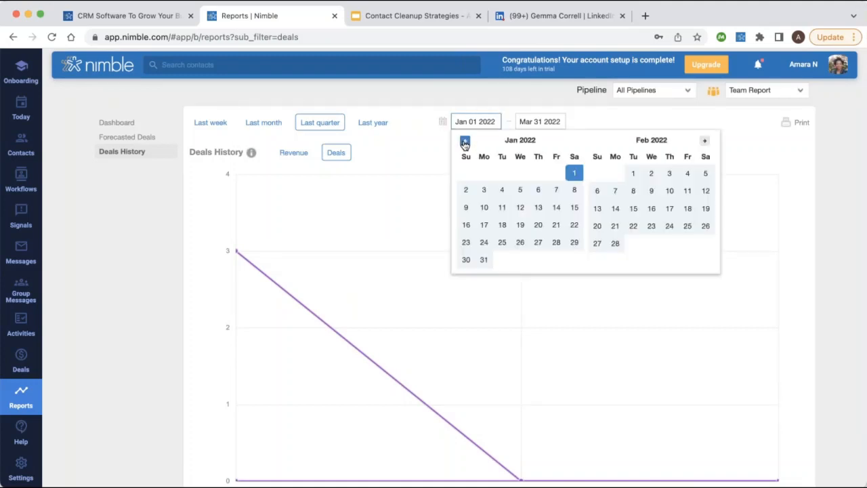
left_click(465, 141)
left_click(465, 140)
left_click(464, 141)
left_click(464, 141)
left_click(464, 141)
left_click(465, 140)
left_click(465, 141)
left_click(465, 141)
left_click(464, 140)
left_click(464, 140)
left_click(465, 141)
left_click(464, 141)
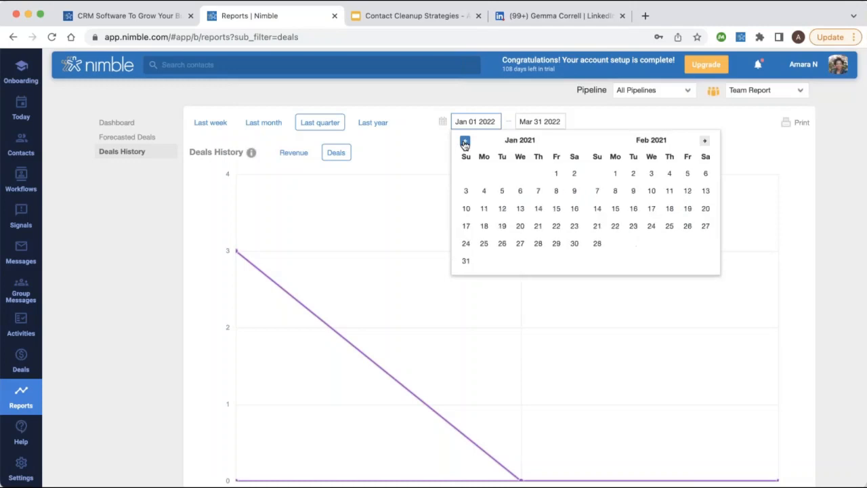
left_click(554, 171)
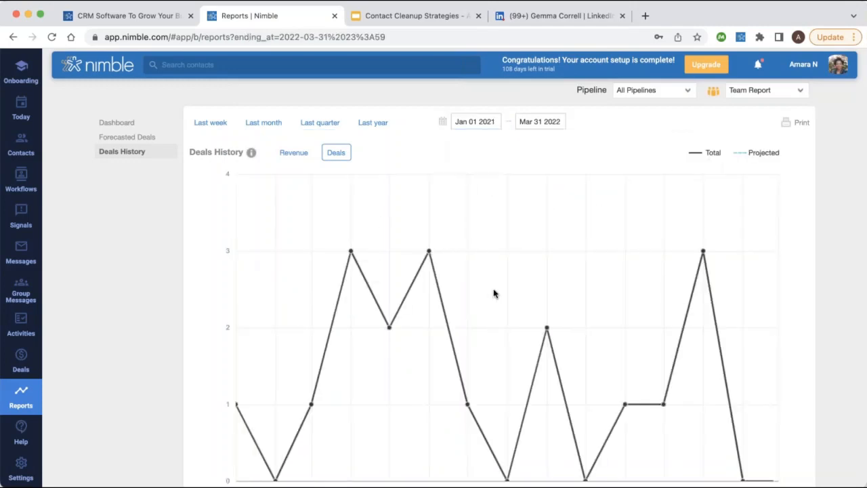
scroll(494, 294, "down", 2)
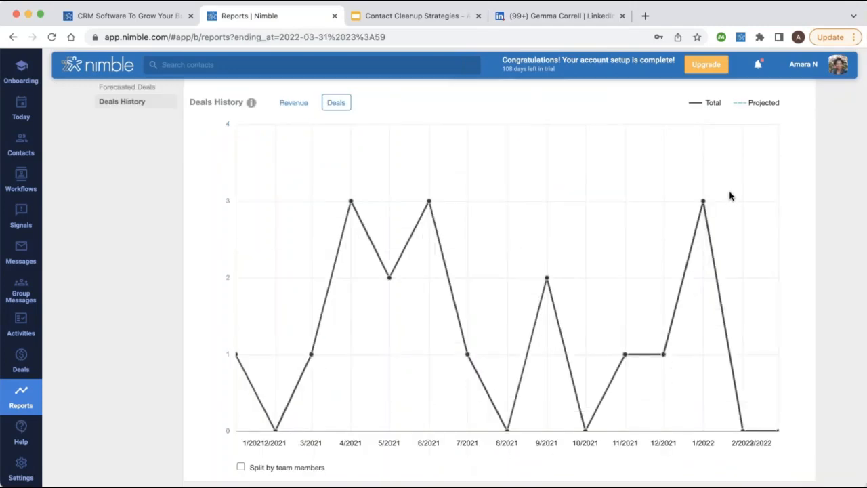
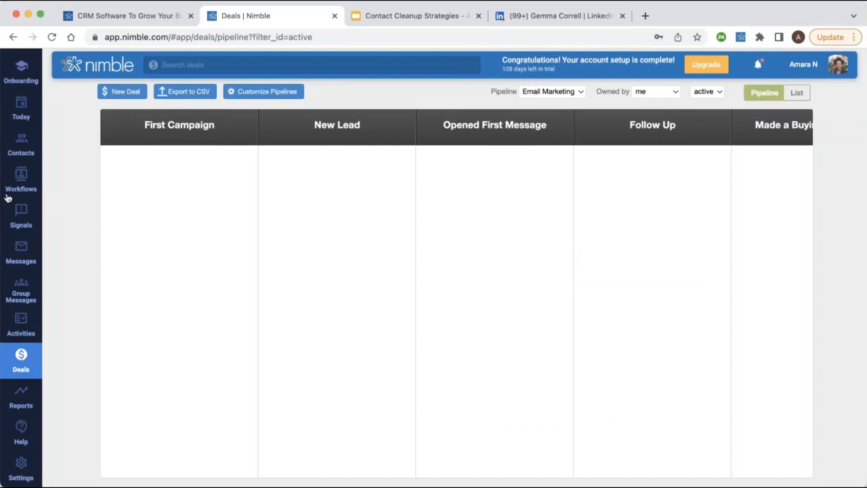
Open Contacts and pin the Privacy field as a table column.
left_click(26, 160)
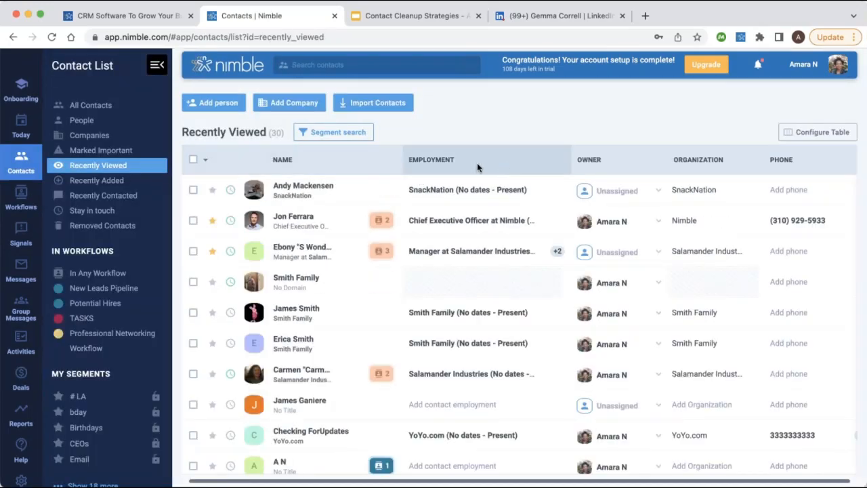
left_click(819, 133)
scroll(787, 311, "down", 5)
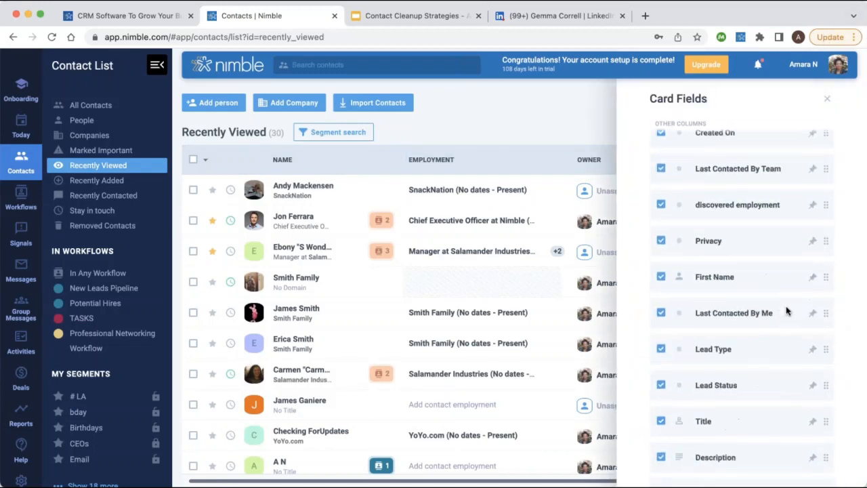
left_click(814, 243)
left_click(512, 109)
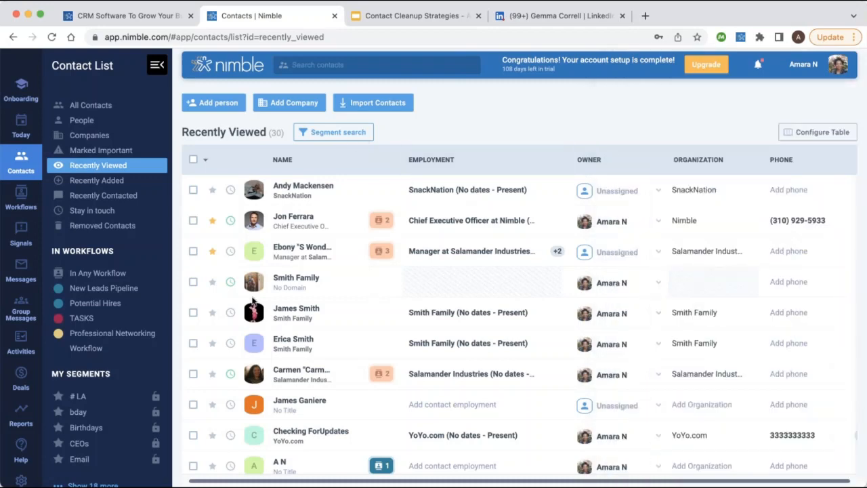
Drag Privacy to the top of Pinned Columns so it follows Name.
left_click(818, 133)
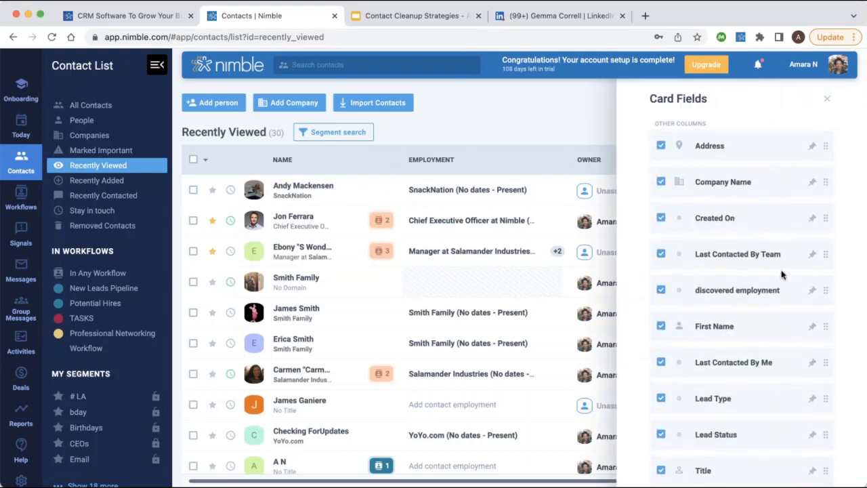
scroll(781, 273, "down", 3)
scroll(781, 273, "up", 8)
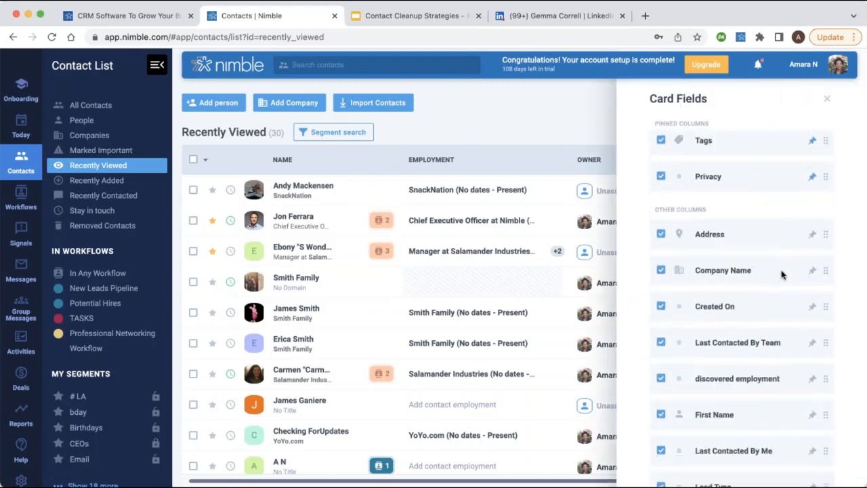
scroll(781, 319, "down", 1)
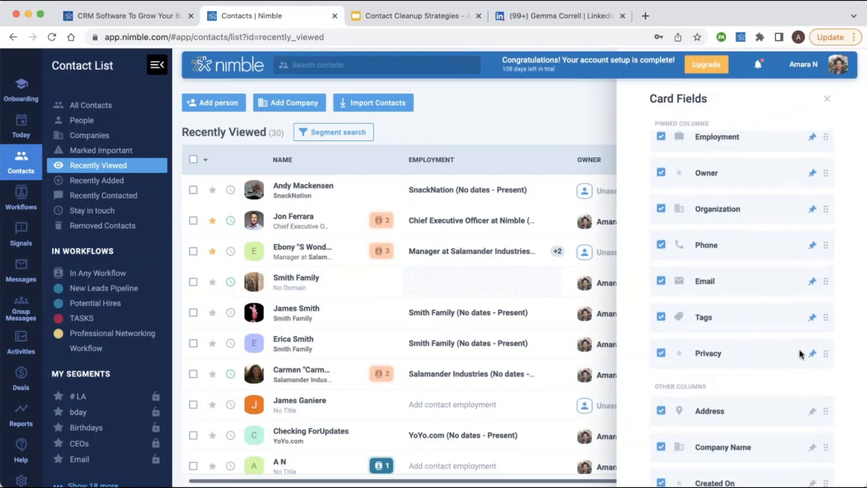
left_click_drag(797, 146, 814, 157)
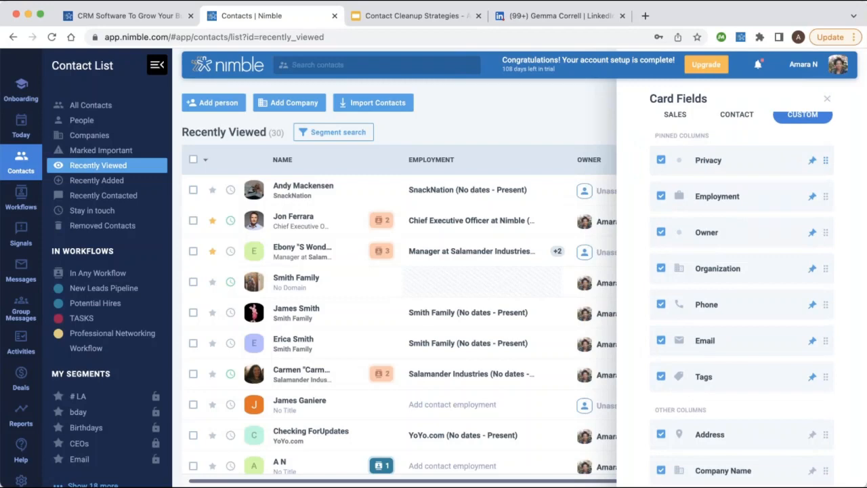
left_click(826, 98)
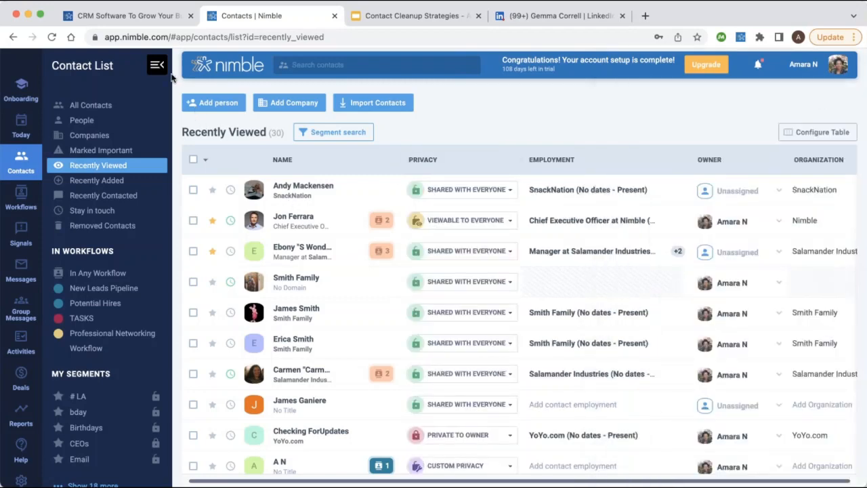
left_click(459, 189)
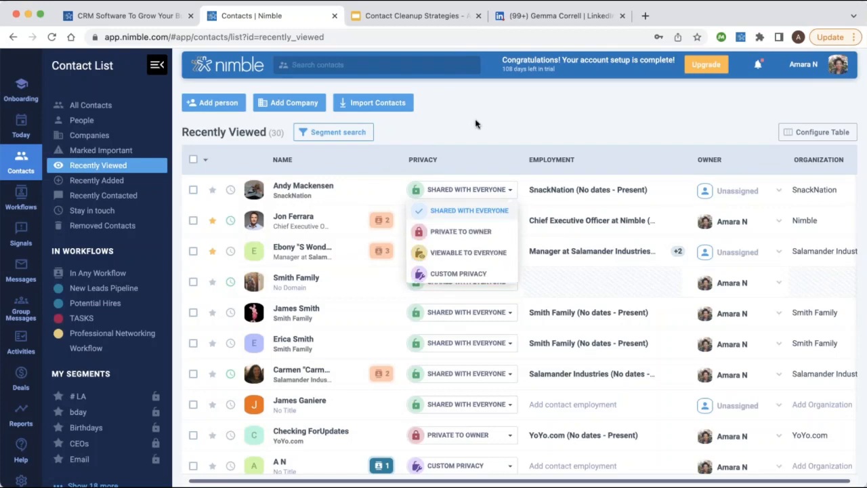
left_click(453, 120)
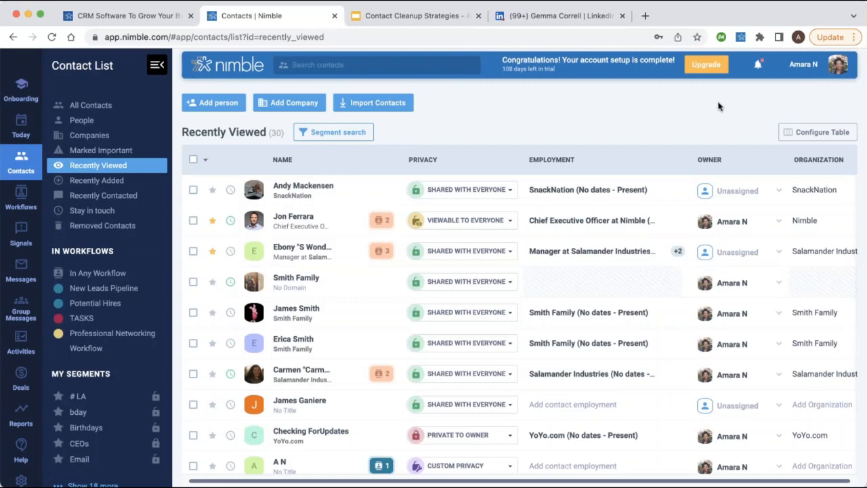
key("super+t")
type("supp")
Go to support.nimble.com and search the help articles for 'prospector'.
key("Return")
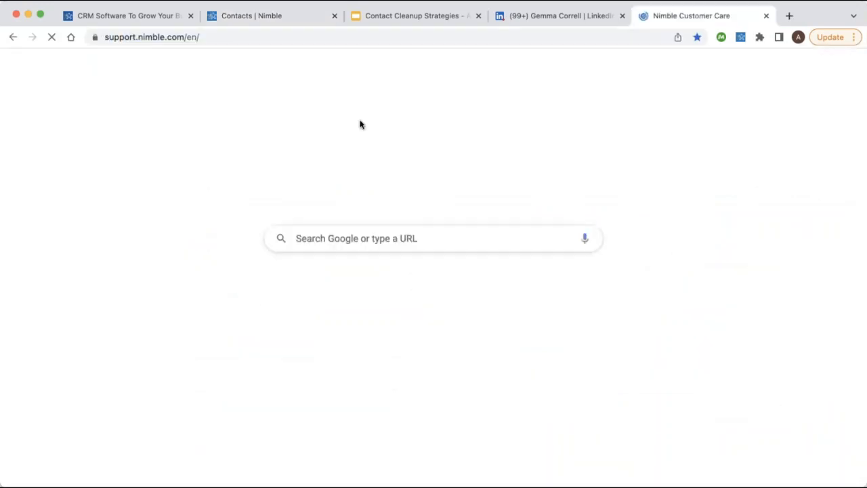
left_click(344, 163)
type("prospector")
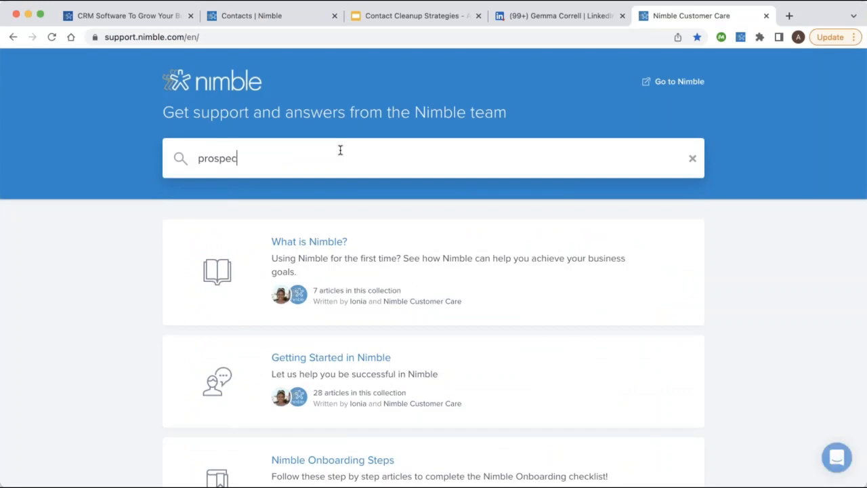
key("Return")
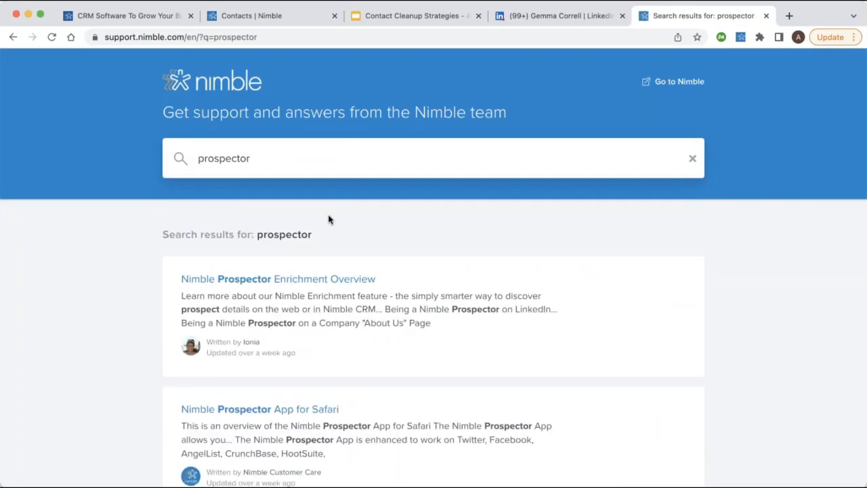
scroll(329, 218, "down", 1)
scroll(300, 201, "down", 3)
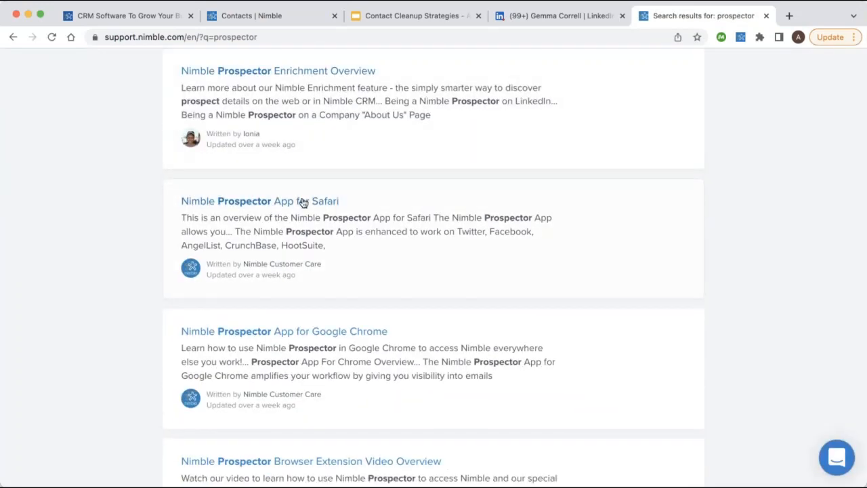
scroll(302, 200, "down", 2)
scroll(313, 294, "down", 3)
scroll(315, 227, "down", 4)
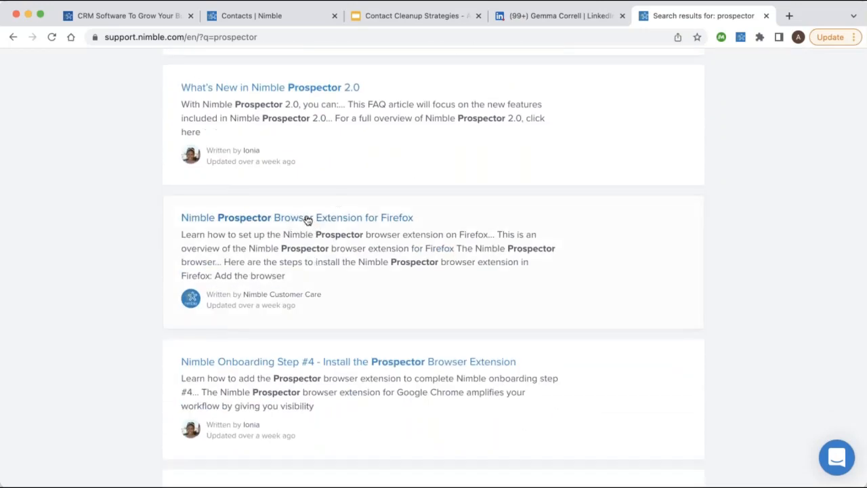
Look through the Firefox extension and Safari app Prospector articles.
left_click(308, 220)
left_click_drag(331, 37, 105, 36)
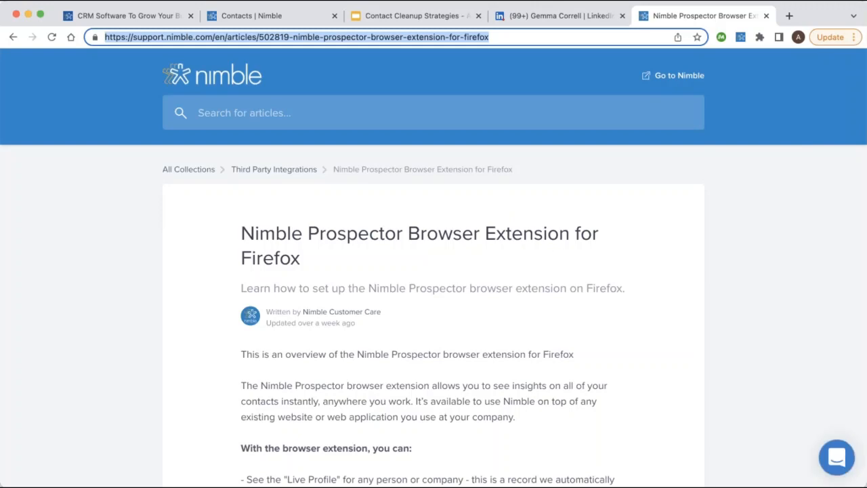
left_click(13, 37)
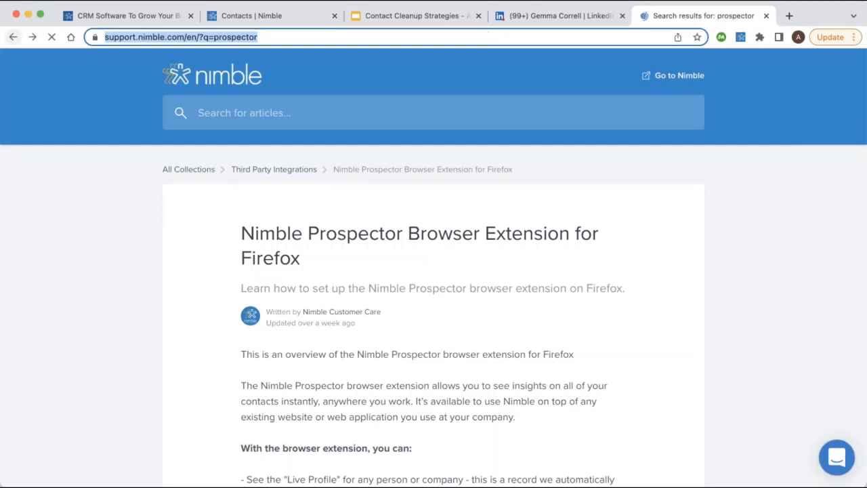
scroll(312, 246, "down", 5)
scroll(308, 254, "up", 2)
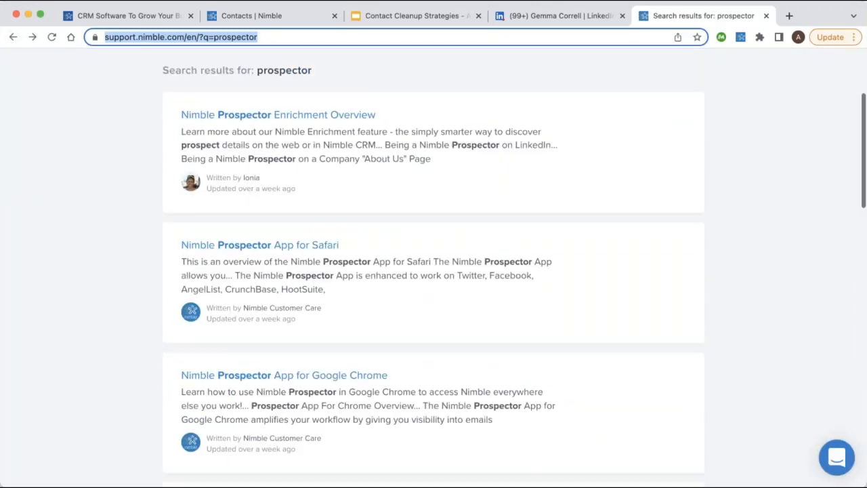
left_click(302, 257)
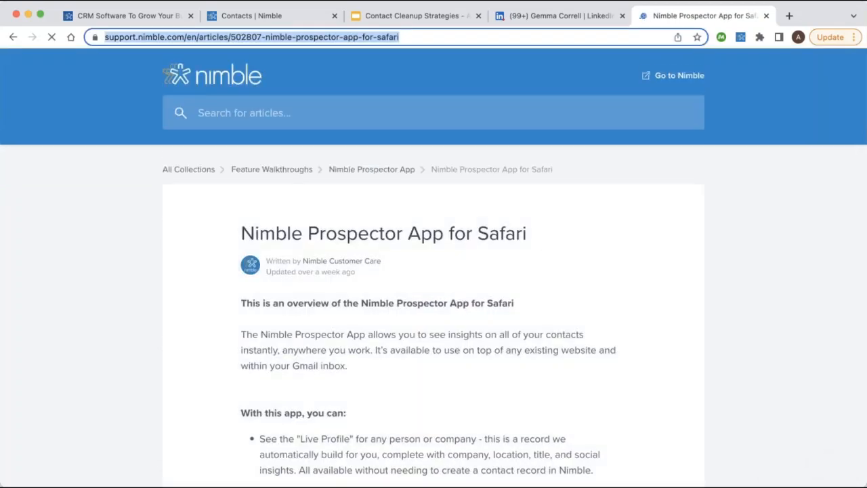
left_click(13, 36)
Open the 'Nimble Prospector App for Google Chrome' article from the results.
scroll(284, 233, "down", 5)
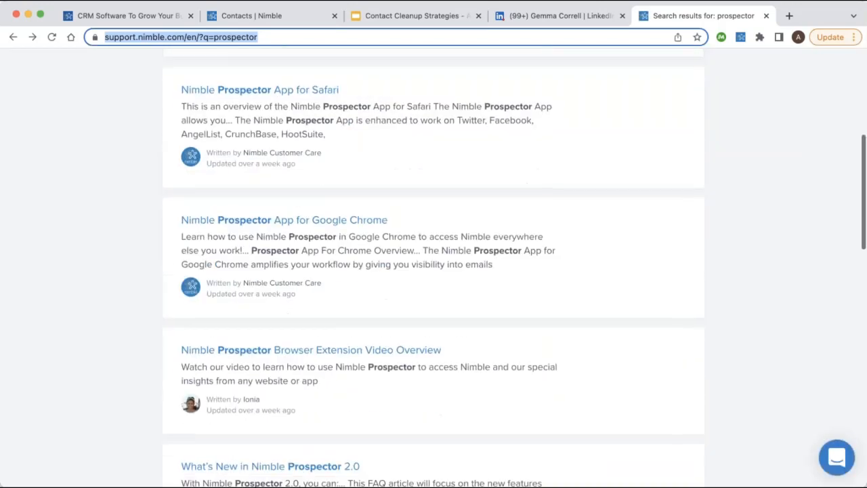
left_click(296, 225)
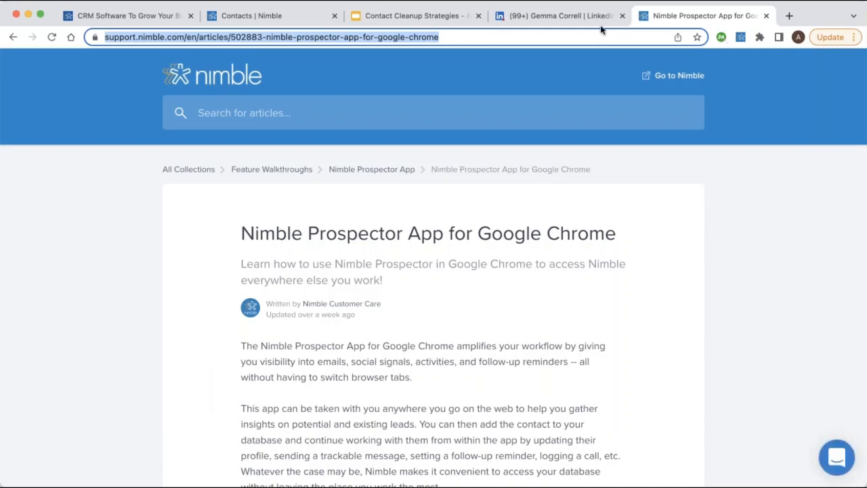
left_click(649, 40)
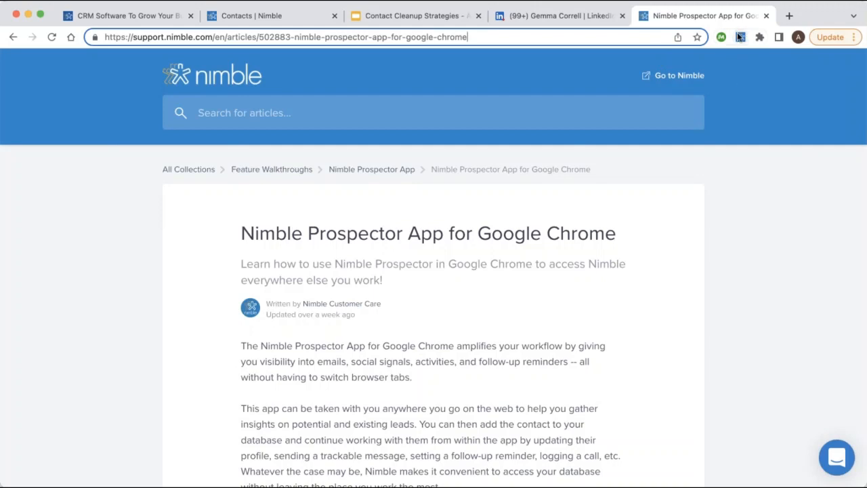
Run Nimble Prospector on the LinkedIn profile, docked left, and check people also viewed.
left_click(739, 39)
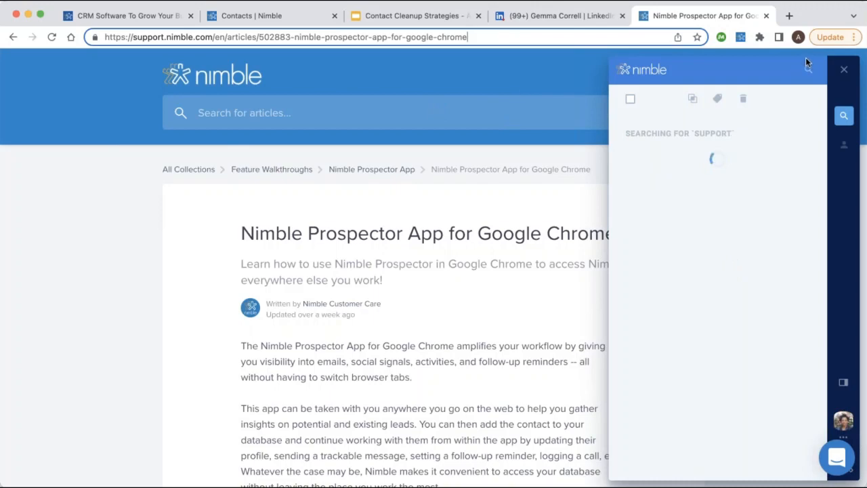
left_click(599, 17)
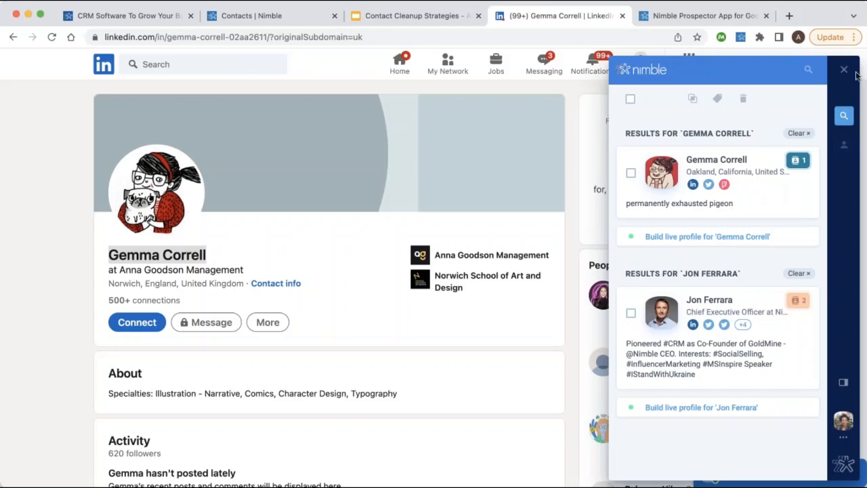
left_click(844, 383)
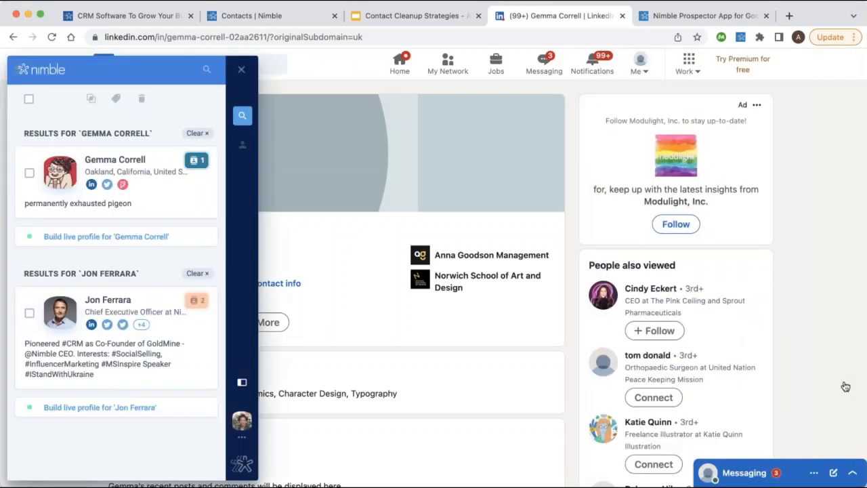
scroll(822, 195, "down", 1)
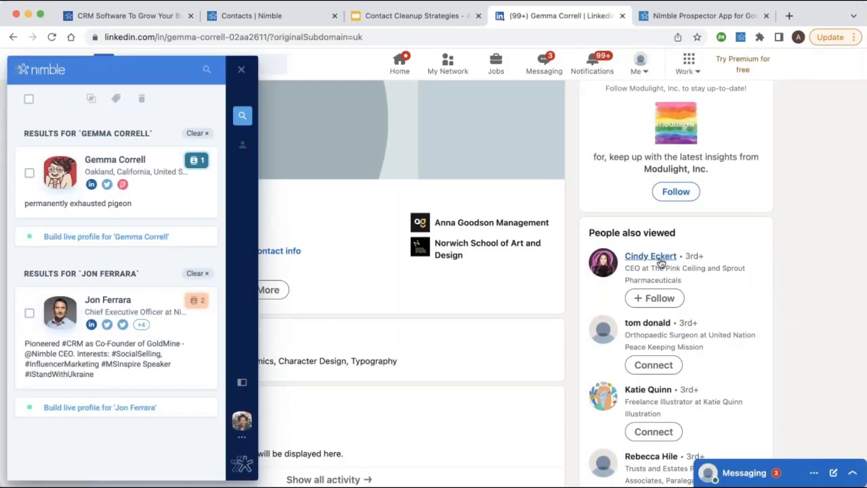
mouse_move(660, 262)
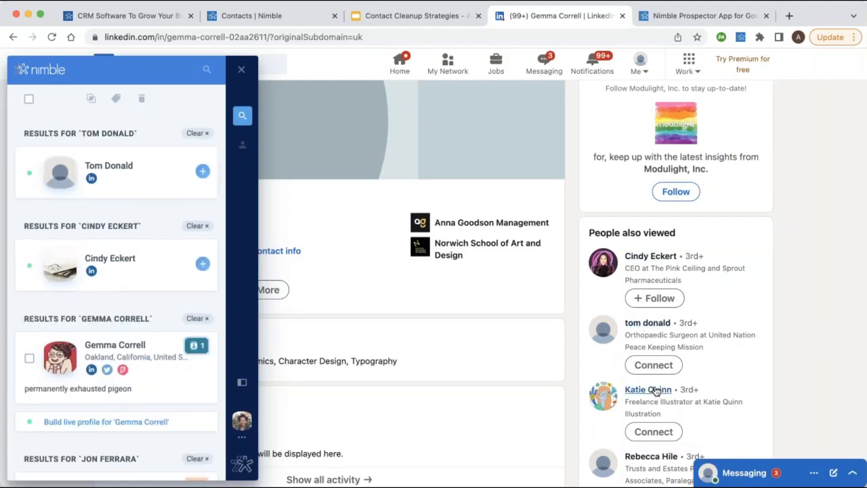
mouse_move(655, 391)
Open a looked-up person's Nimble contact record, then go back to the Contacts tab.
left_click(126, 171)
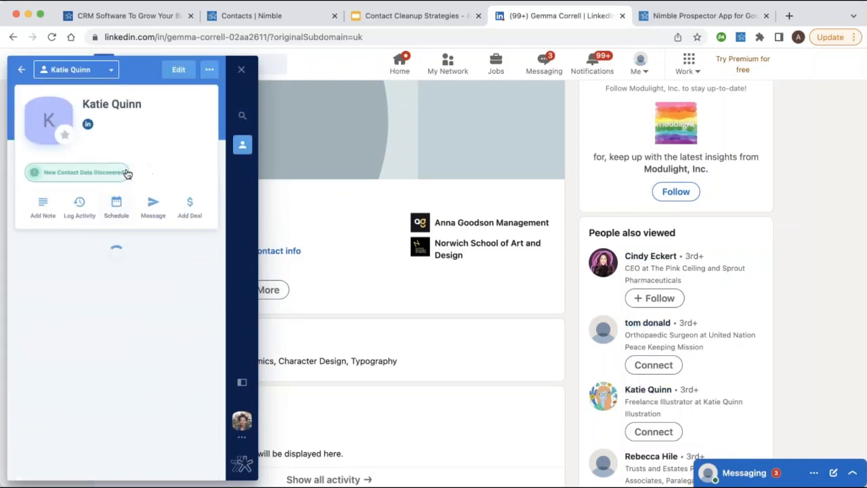
scroll(129, 179, "down", 2)
scroll(124, 147, "up", 2)
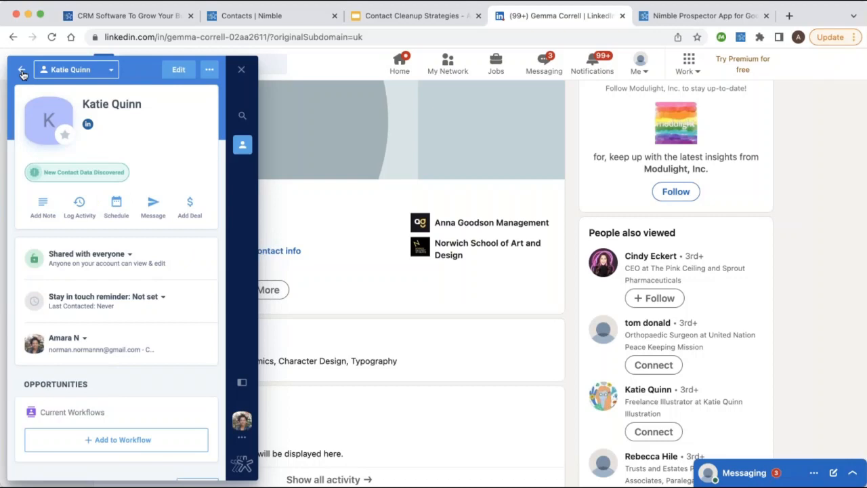
left_click(267, 16)
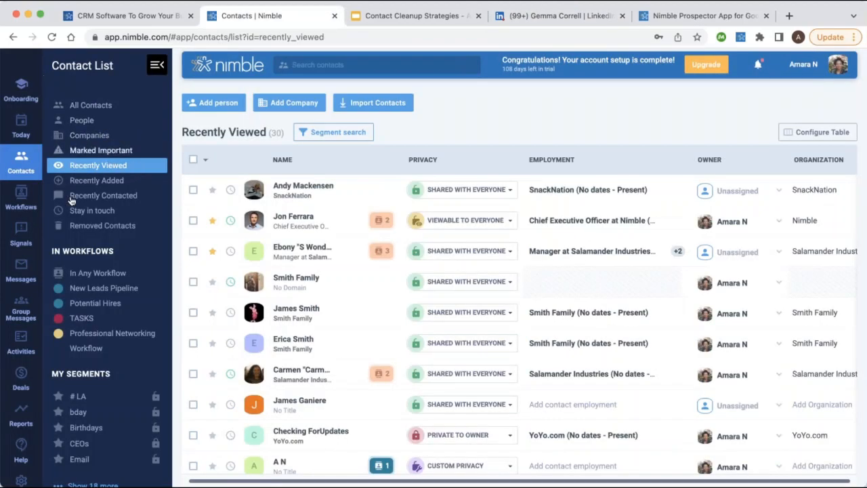
Switch the contact list to Recently Added, showing 529 contacts by creation date.
left_click(97, 181)
left_click(98, 182)
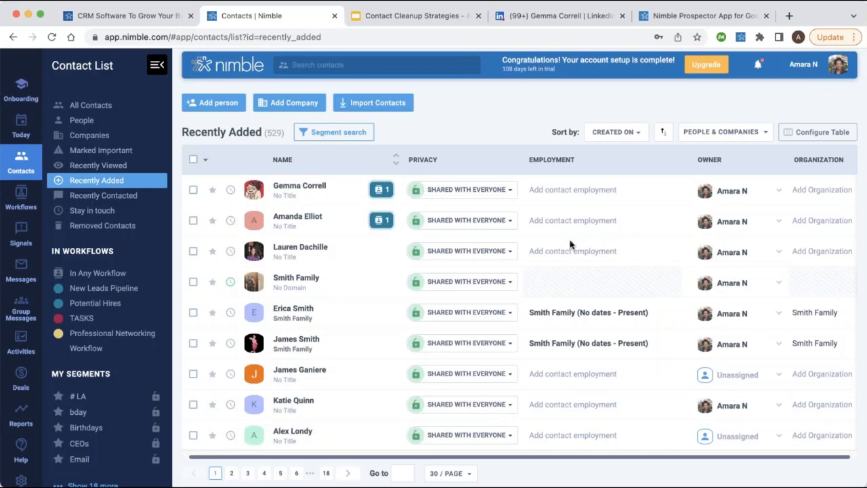
Open the first Initial-stage contact on Potential Hires and leave privacy as Shared with everyone.
left_click(27, 197)
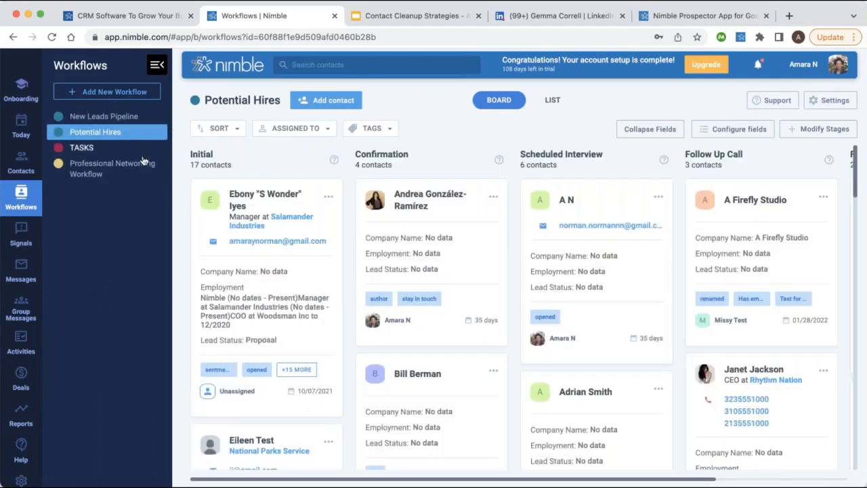
left_click(309, 209)
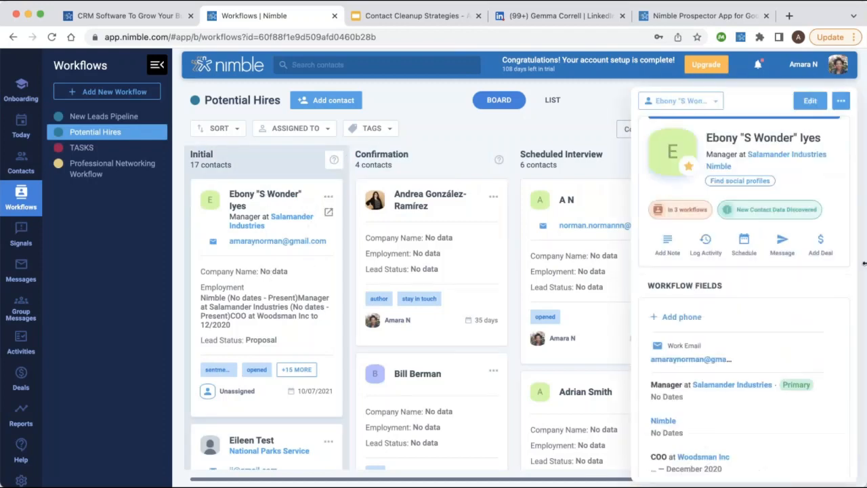
scroll(734, 308, "down", 3)
scroll(734, 308, "down", 3)
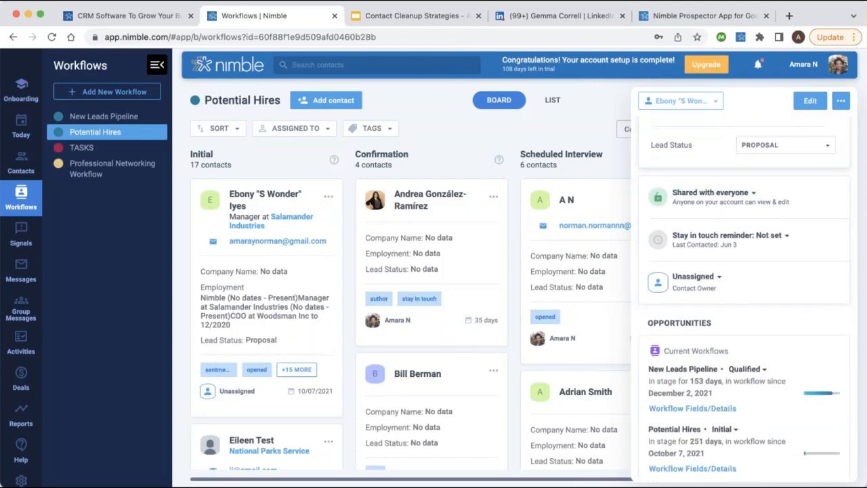
left_click(753, 197)
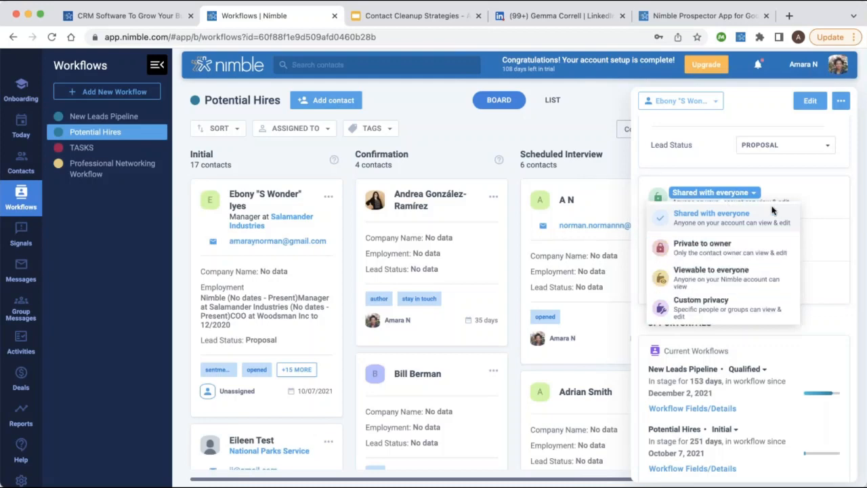
left_click(756, 197)
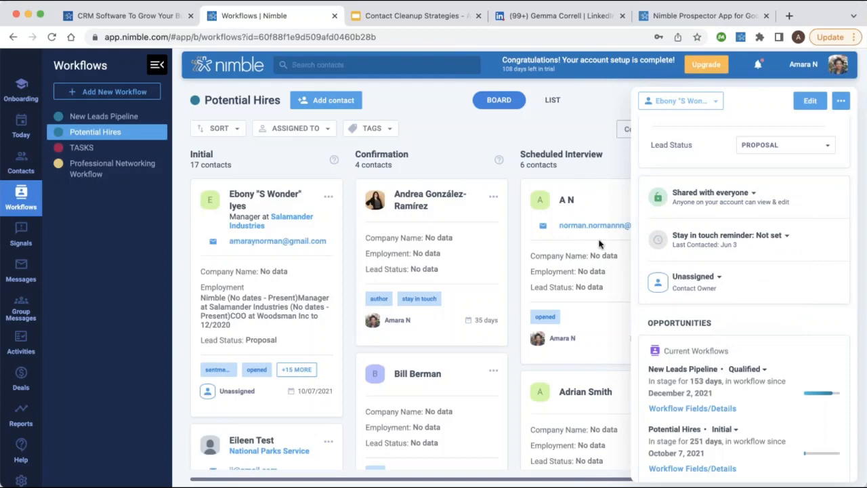
Load youtube.com/c/NimbleCRM/videos in the help article tab and close the Prospector panel.
left_click(677, 17)
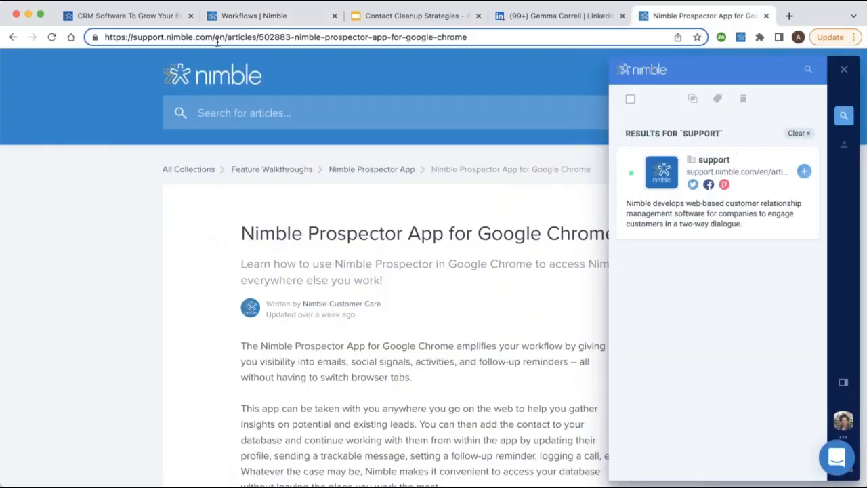
left_click_drag(225, 37, 88, 33)
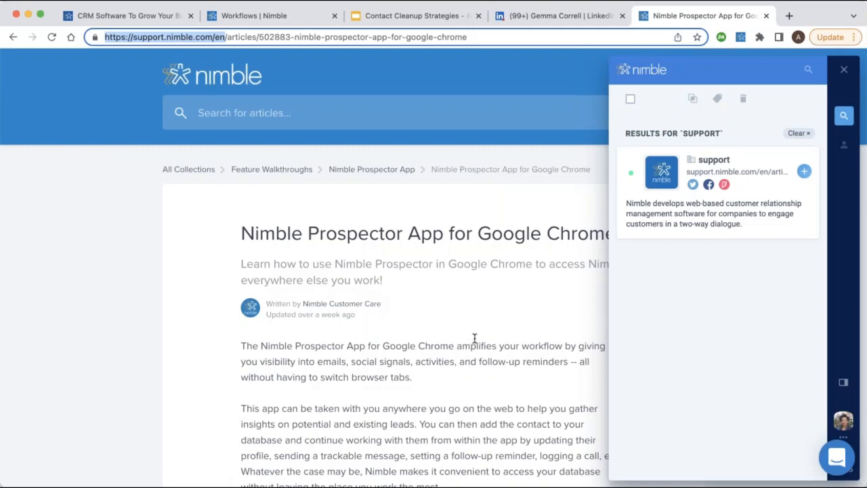
triple_click(520, 32)
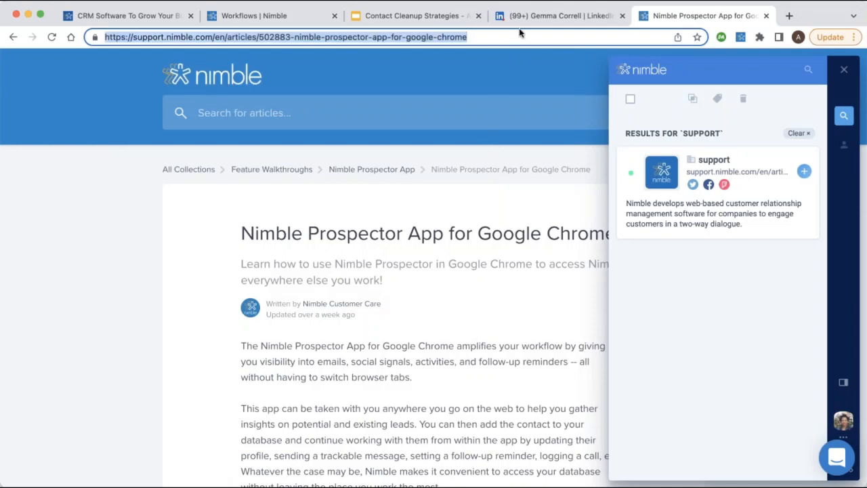
type("youtube.com/c/NimbleCRM/videos")
key("Return")
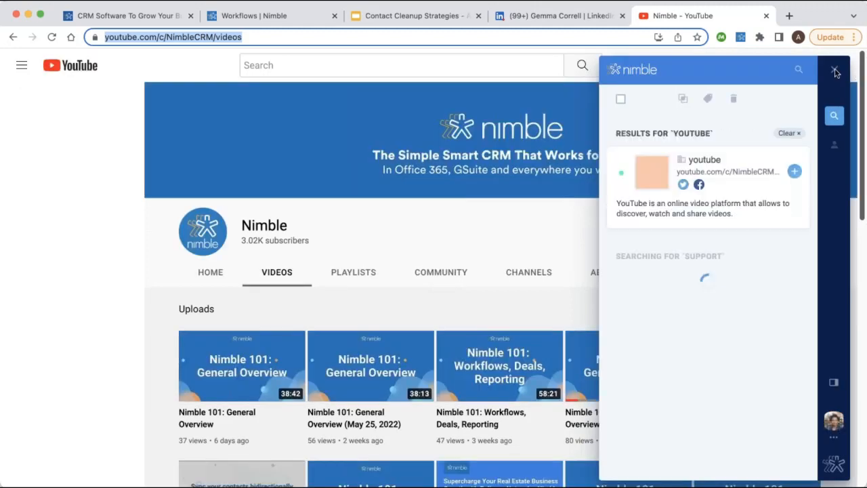
left_click(834, 71)
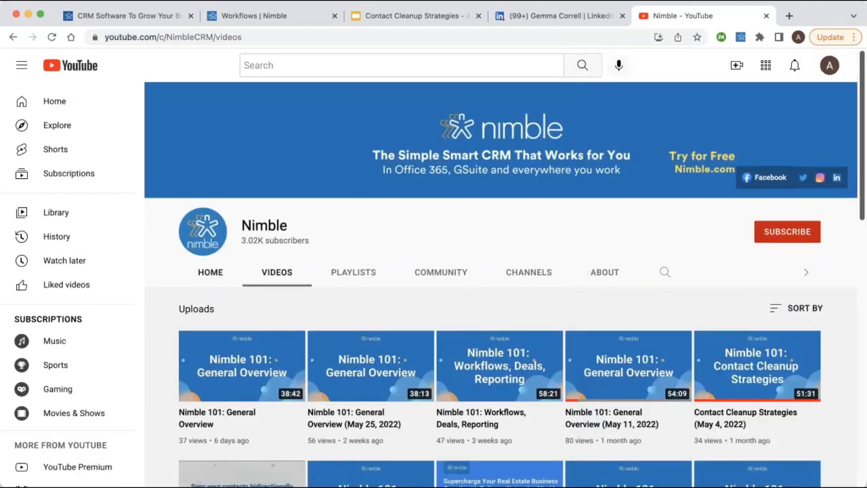
scroll(271, 339, "down", 1)
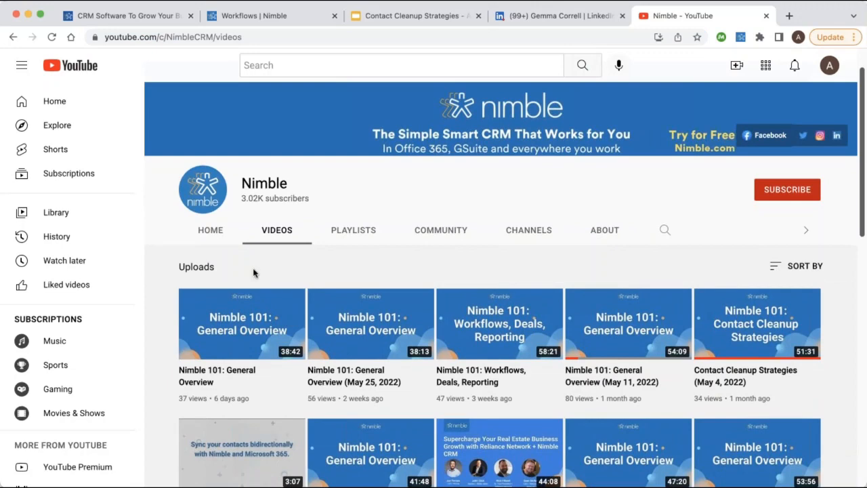